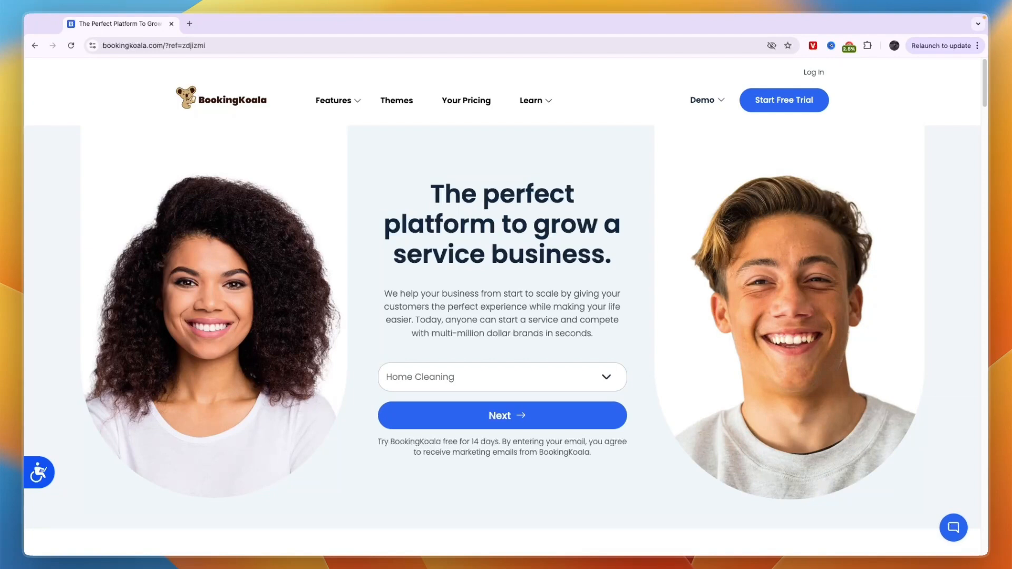
- Choose Office Cleaning as the business type and enter your e-mail address for the free trial
click(467, 375)
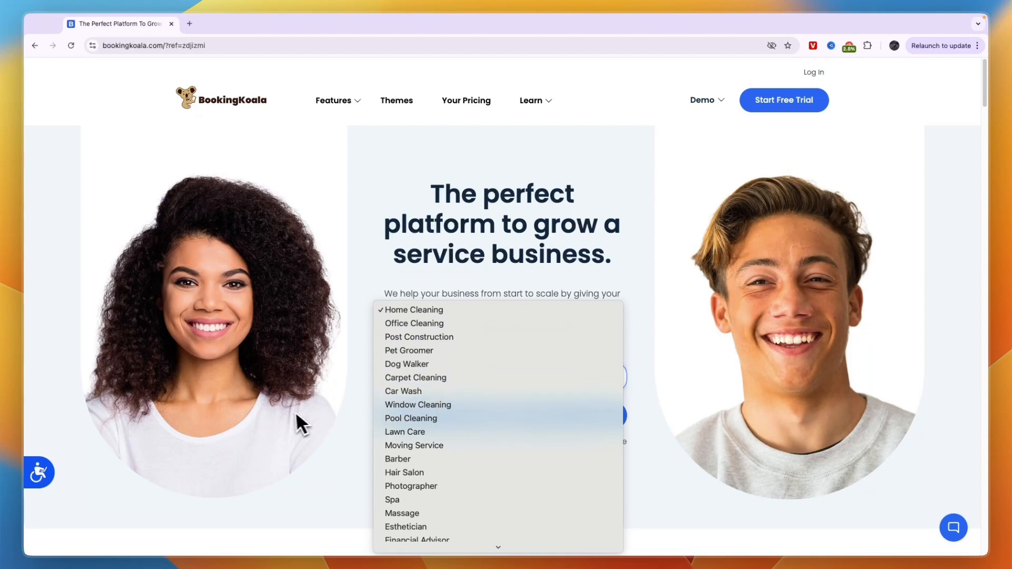
scroll(443, 435, down, 3)
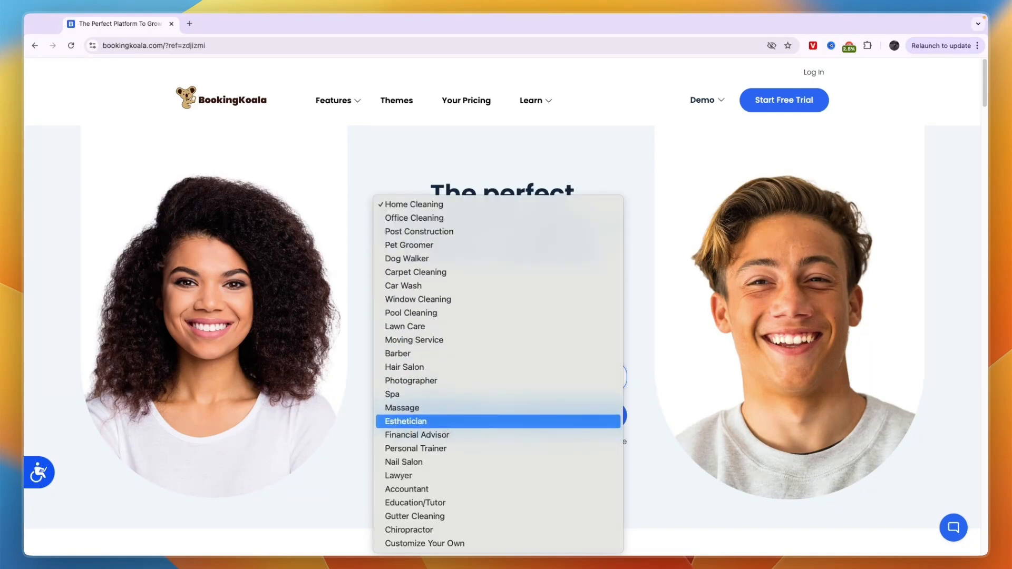
click(436, 218)
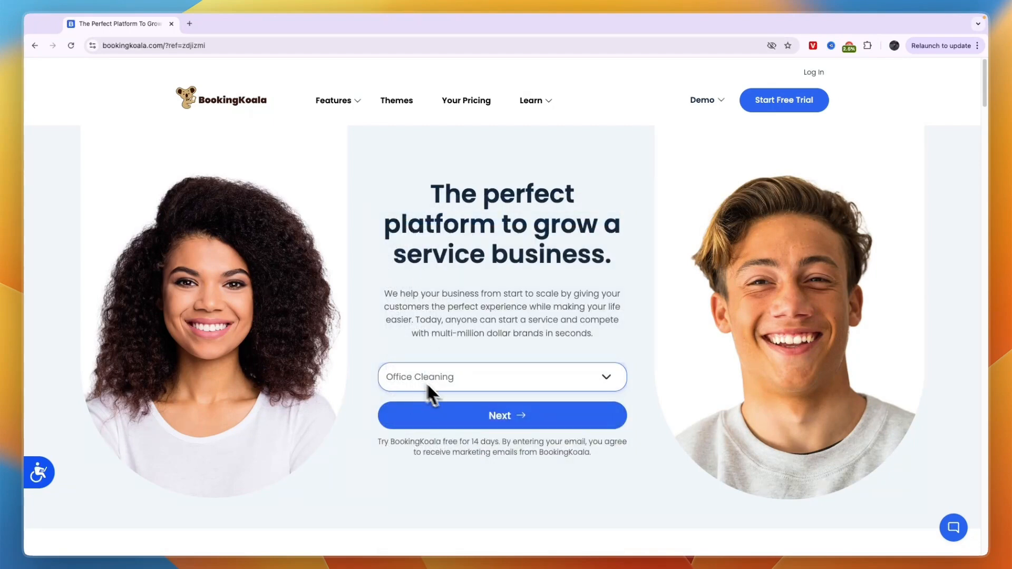
double_click(520, 416)
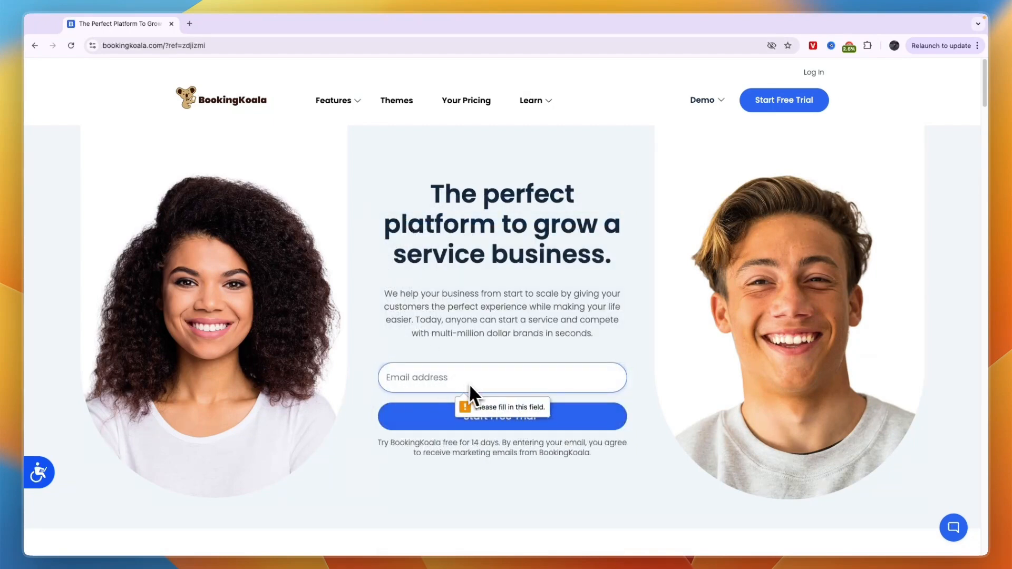
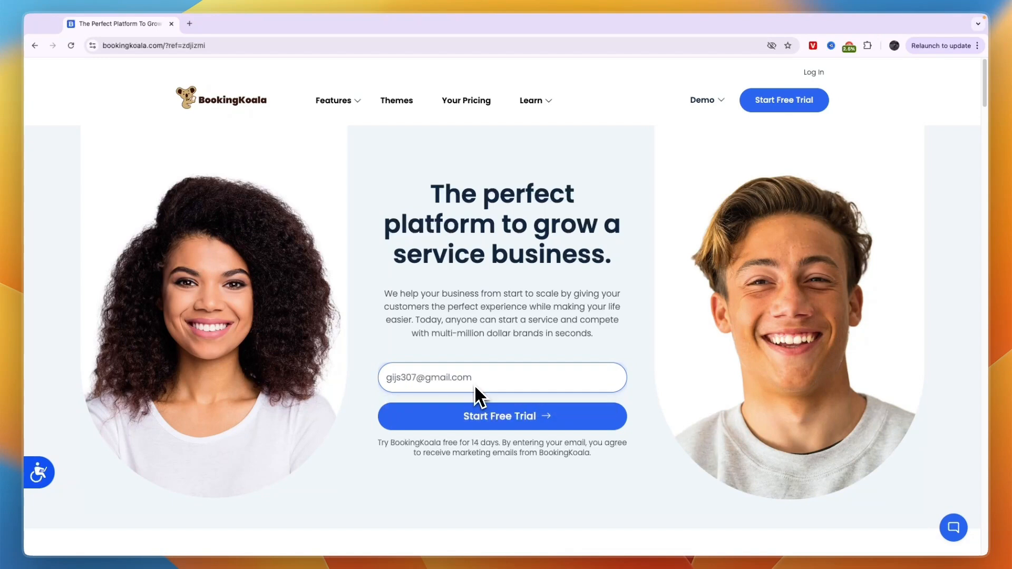
- Submit the e-mail to start the free trial and bring up the pricing plans
click(508, 420)
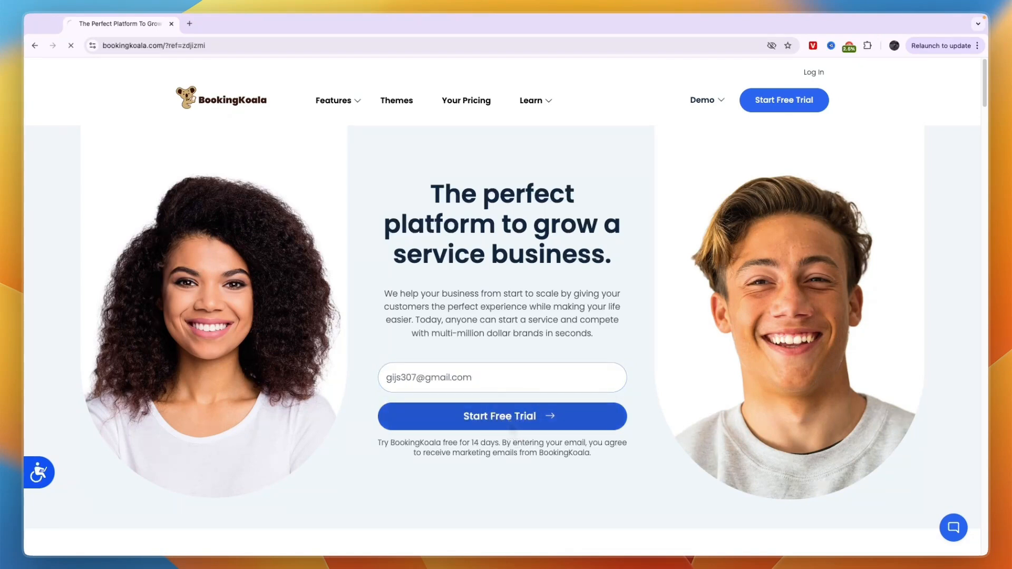
scroll(387, 235, up, 1)
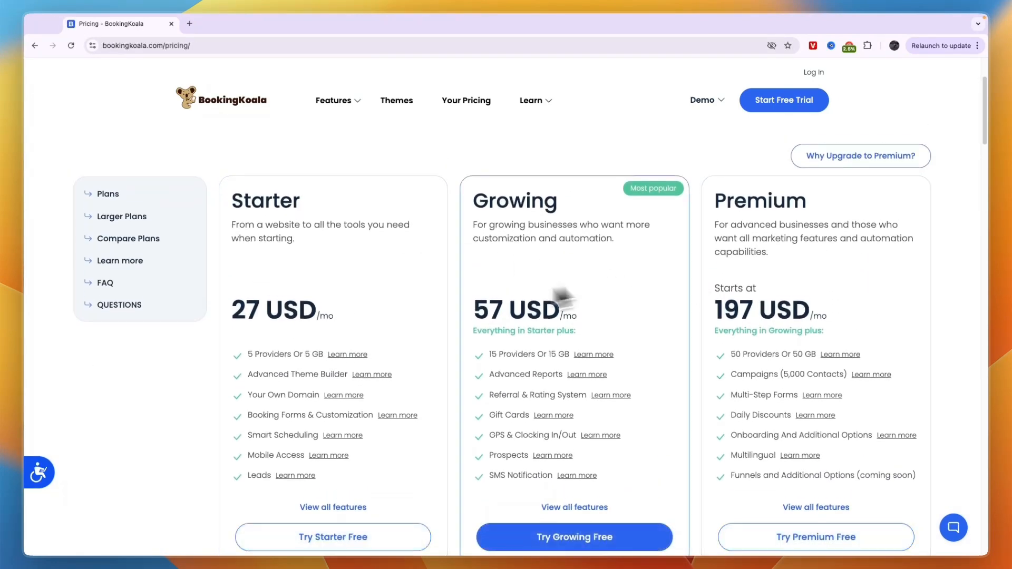
scroll(528, 306, down, 1)
scroll(380, 296, up, 1)
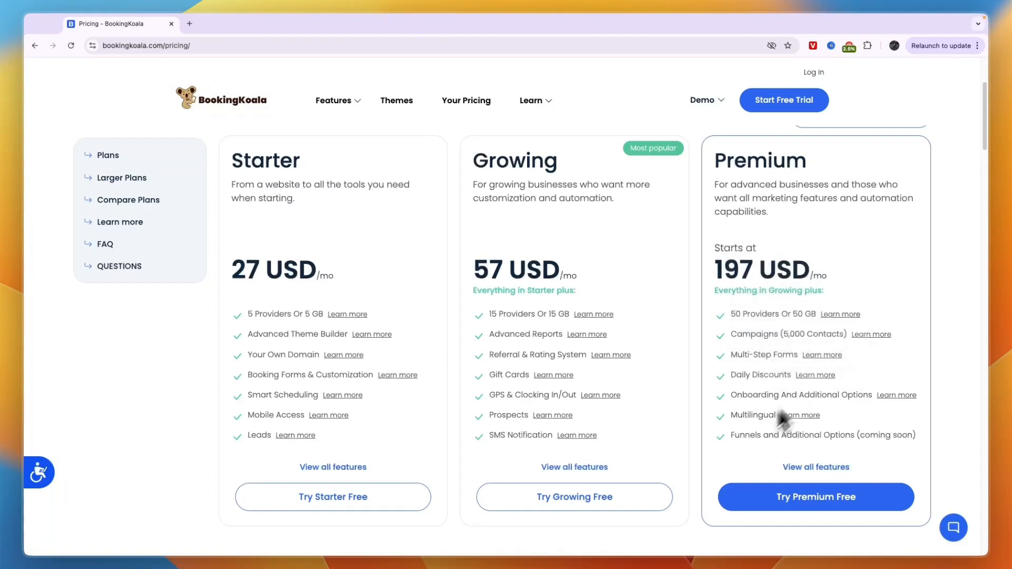
- Compare Starter, Growing and Premium, then start the trial on the 57 USD/mo Growing plan
mouse_move(580, 340)
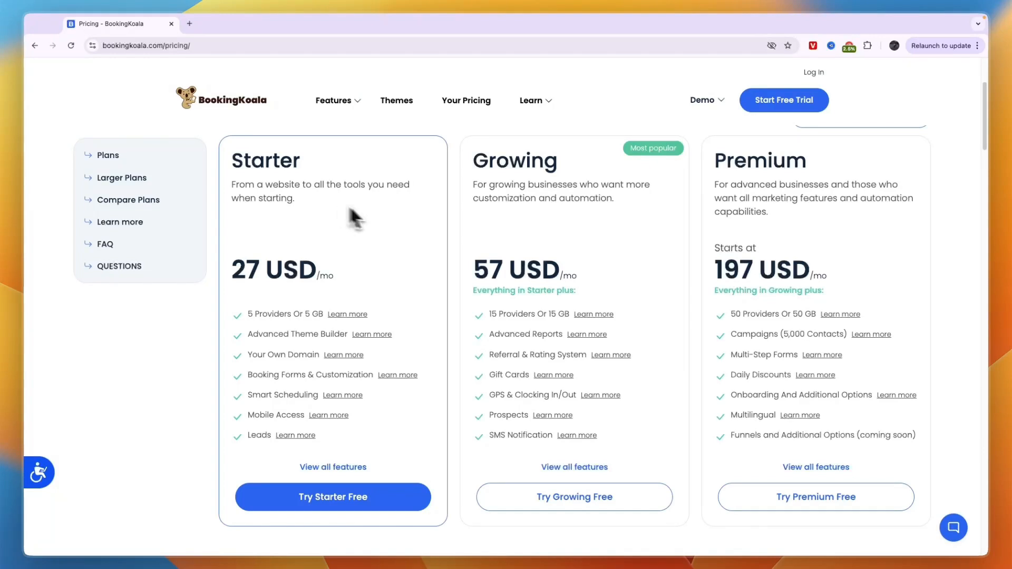
mouse_move(526, 352)
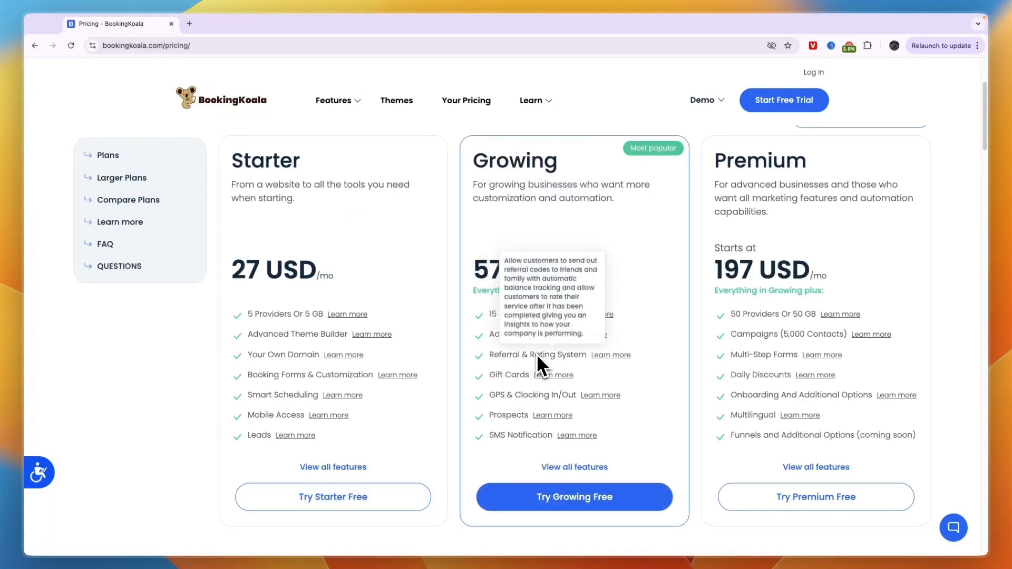
mouse_move(517, 402)
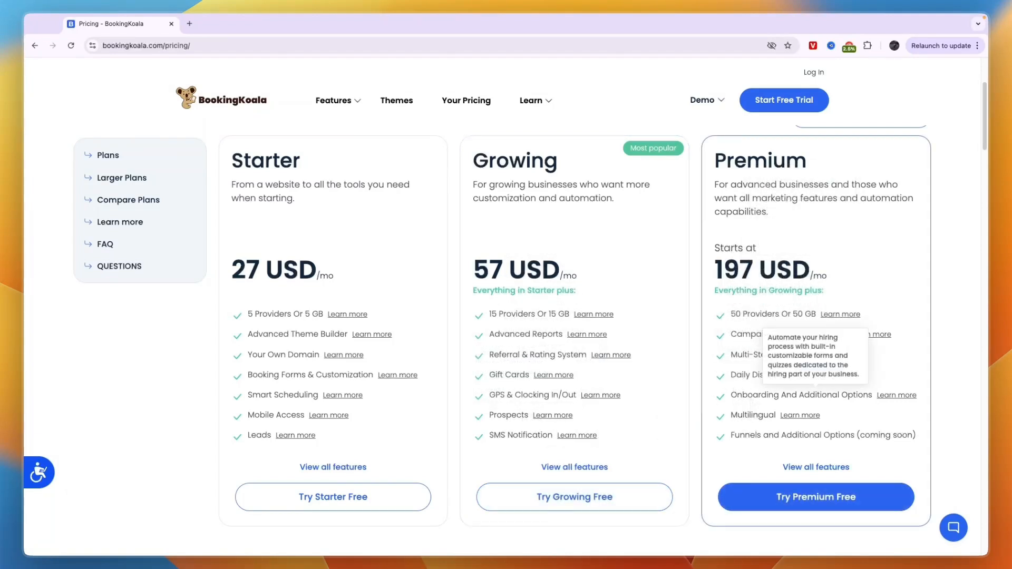
double_click(658, 157)
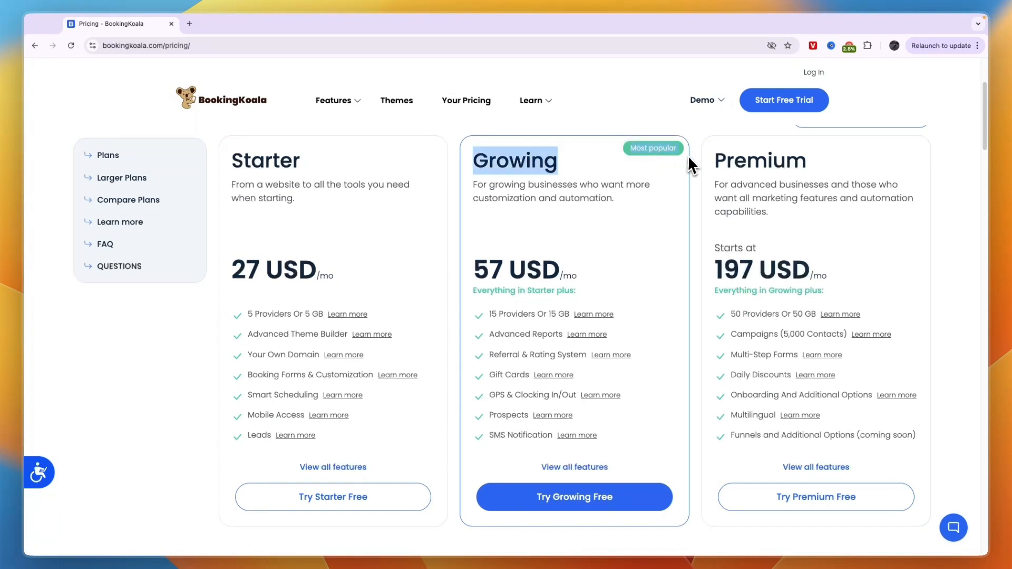
click(606, 167)
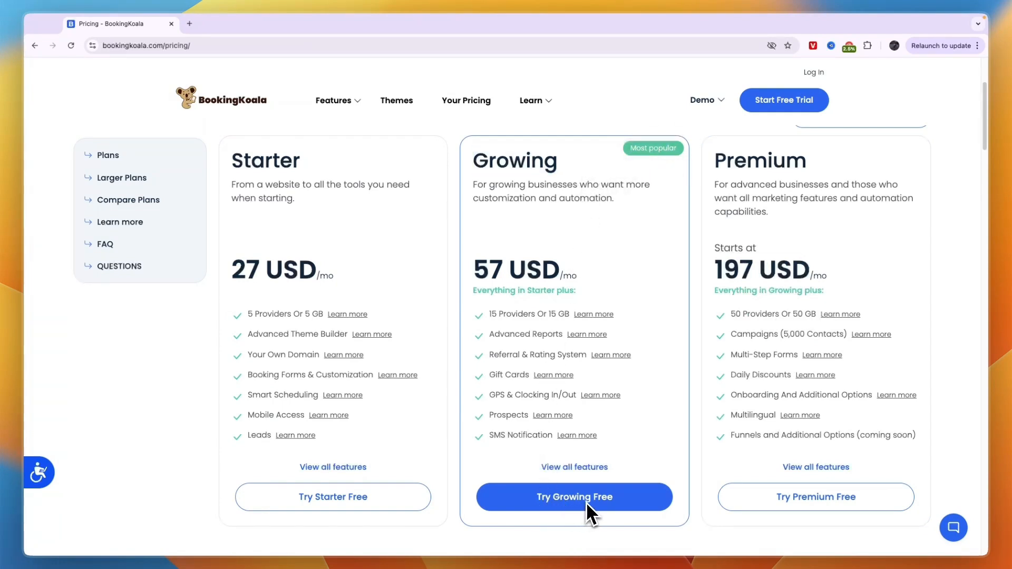
click(600, 501)
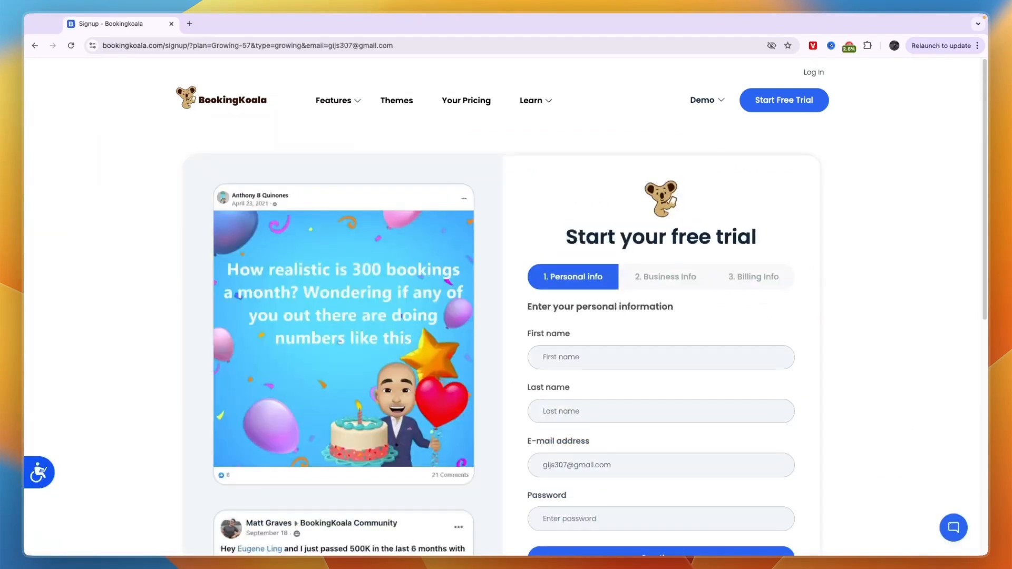
- Submit the personal details and review the bookingkoala.com site address in Business Info
scroll(590, 452, down, 3)
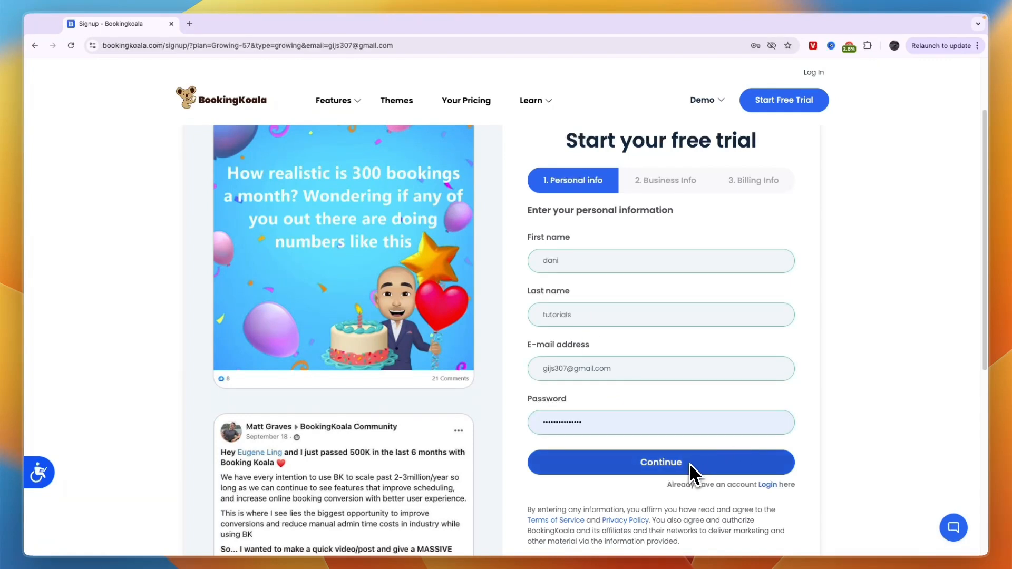
click(688, 463)
scroll(568, 345, down, 1)
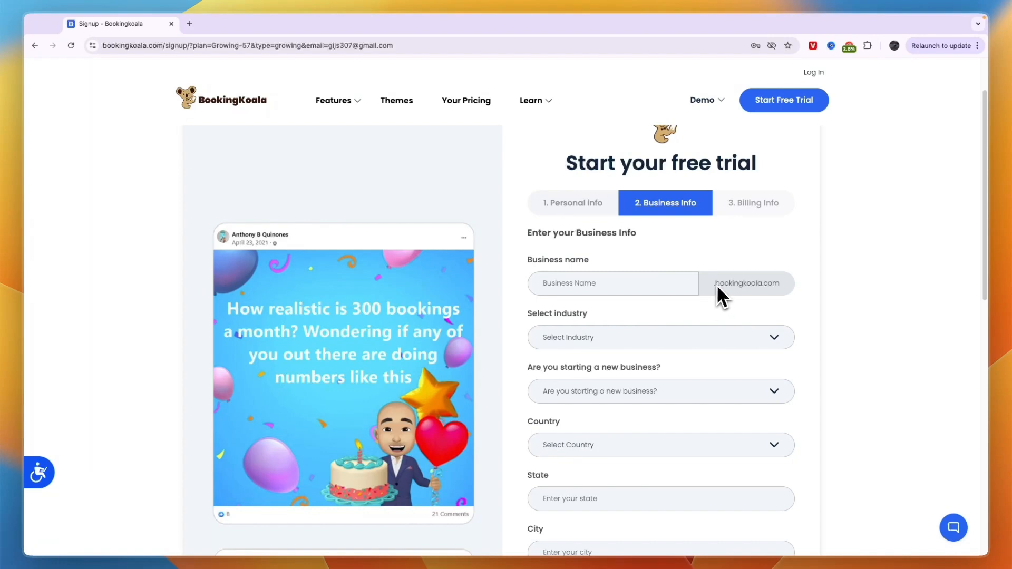
drag(717, 287, 786, 286)
- Review Billing Info, which bills nothing today and shows a cancellation deadline, and start the 14-day trial
scroll(590, 308, down, 1)
click(514, 314)
scroll(567, 285, down, 4)
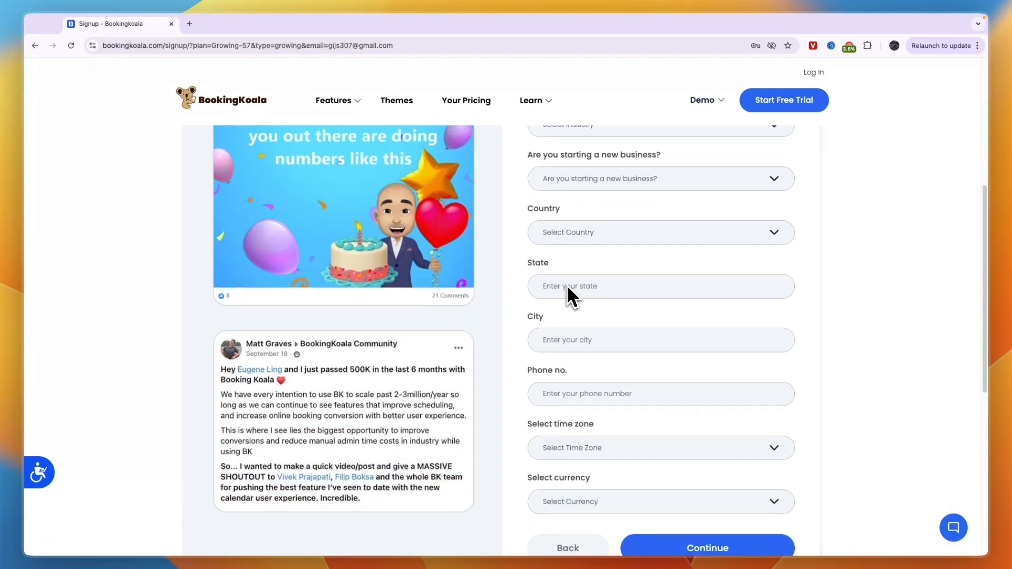
scroll(569, 287, down, 3)
scroll(569, 267, up, 4)
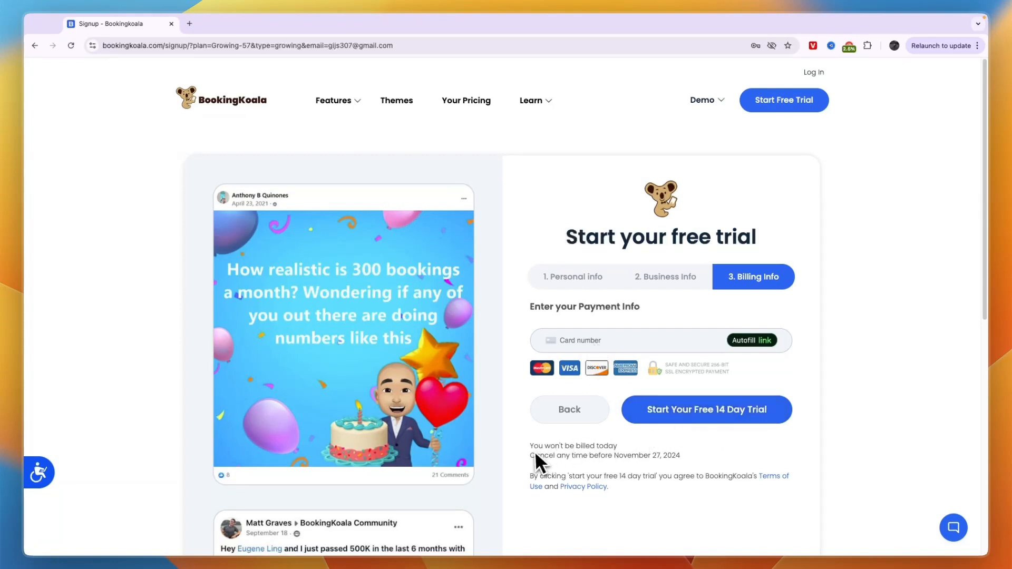
drag(551, 446, 636, 448)
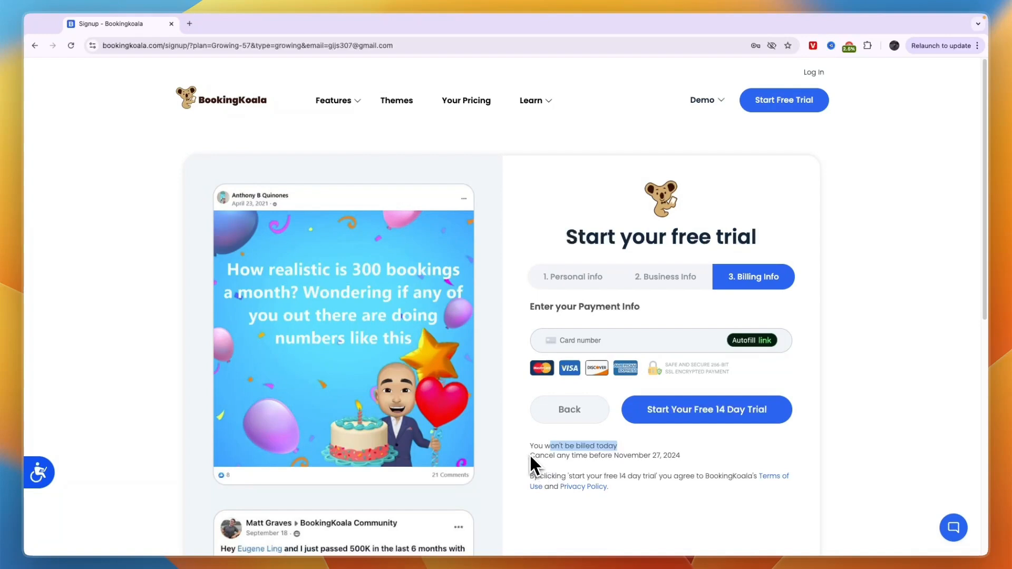
drag(531, 457, 695, 460)
click(661, 460)
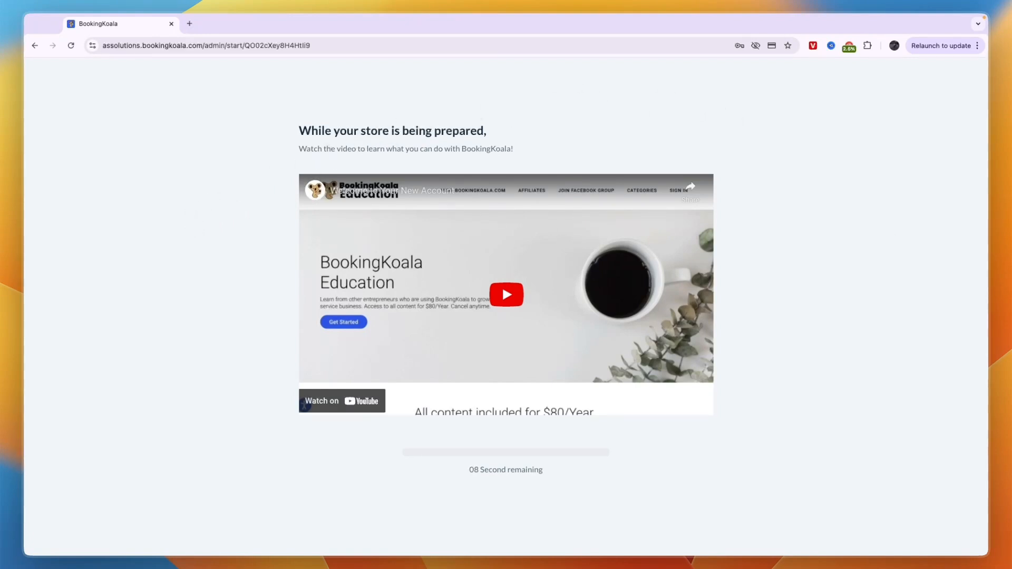
- Leave the store-preparation countdown video and continue past the welcome message
drag(468, 470, 532, 471)
click(709, 133)
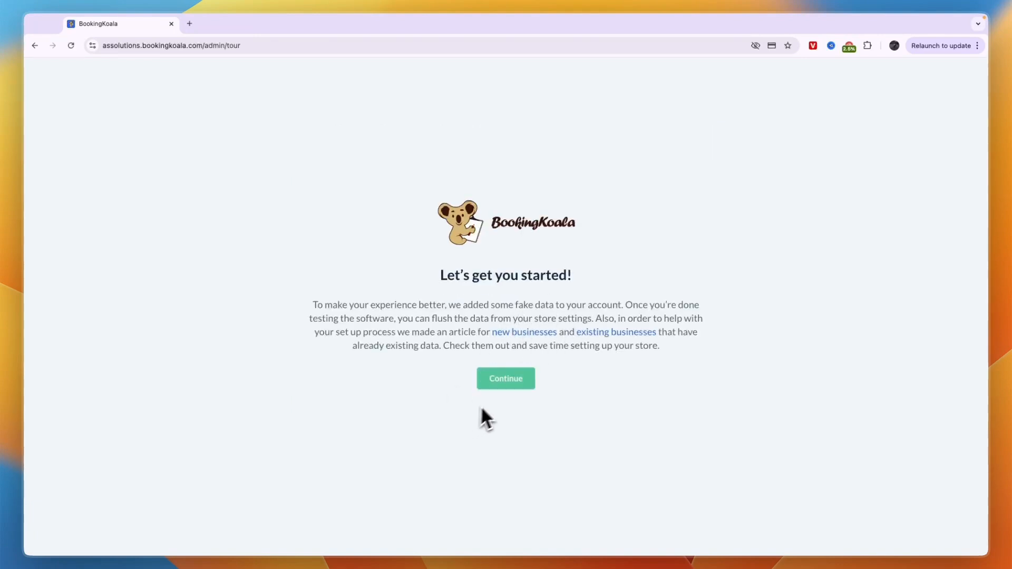
click(500, 384)
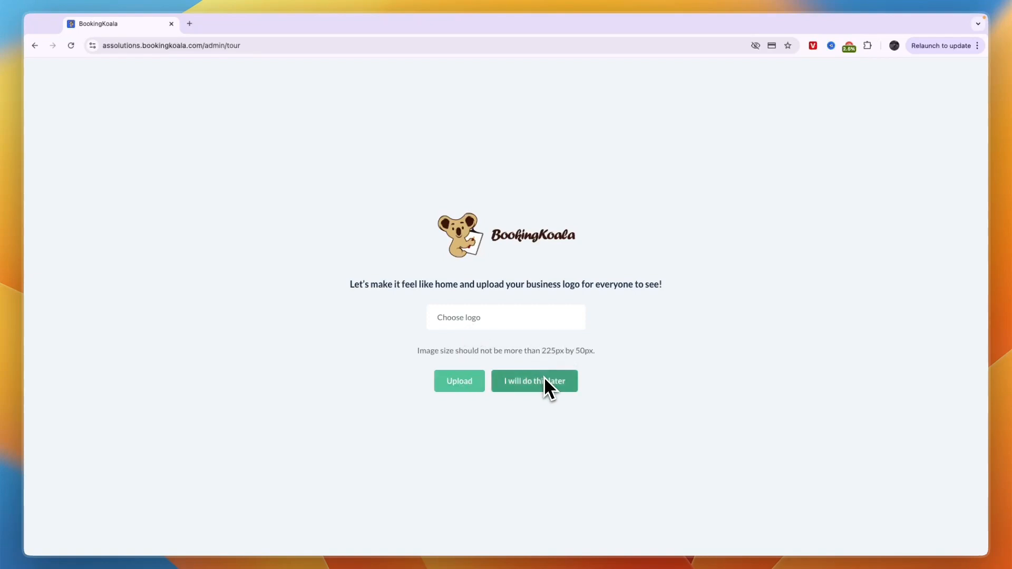
- Upload the blue business logo, decline the demo video and skip to the dashboard
click(476, 379)
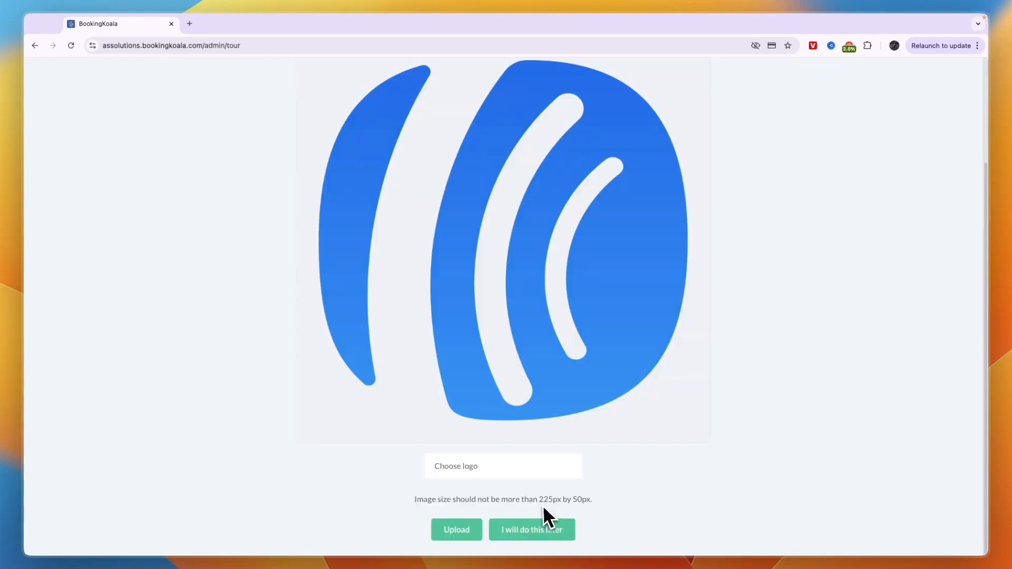
click(449, 530)
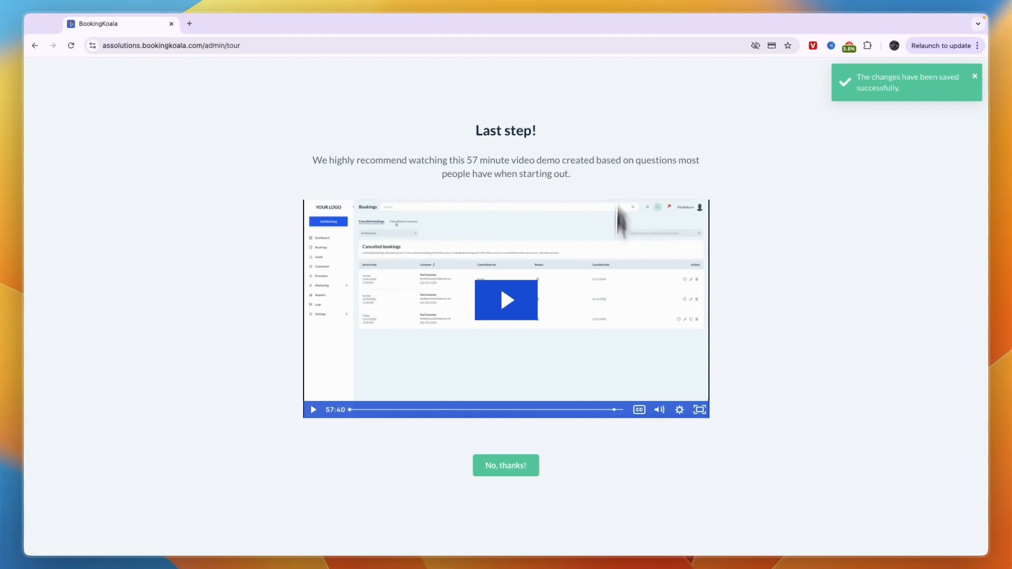
click(507, 464)
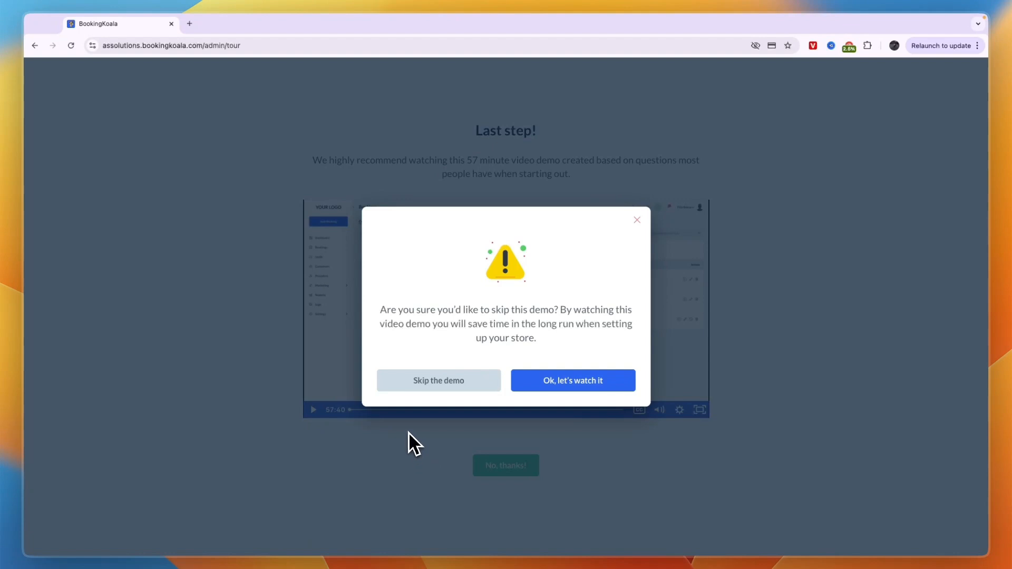
click(468, 384)
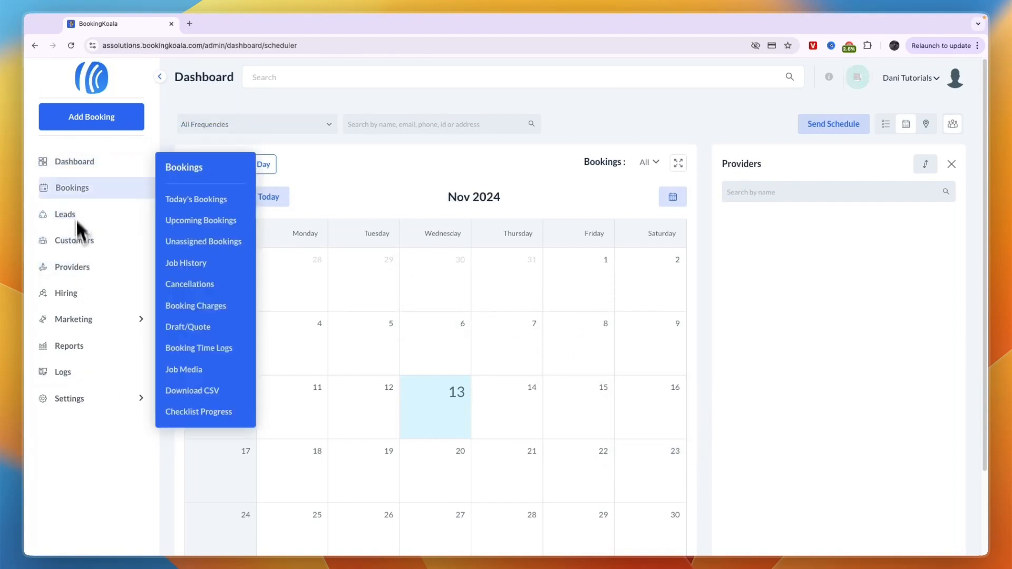
- Look over the calendar and sidebar menus, including system and email logs, then open the getting-started checklist
mouse_move(71, 170)
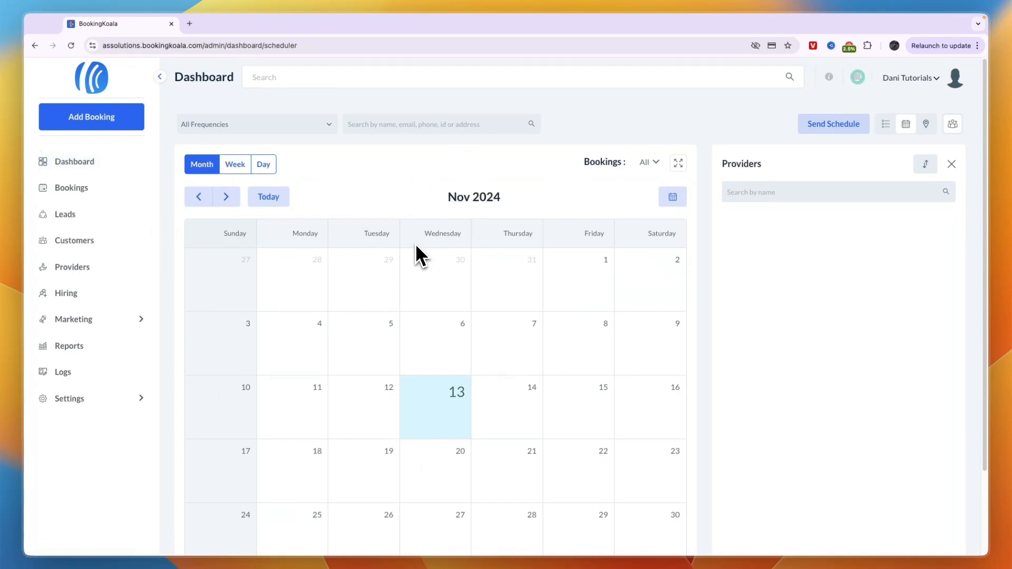
mouse_move(275, 428)
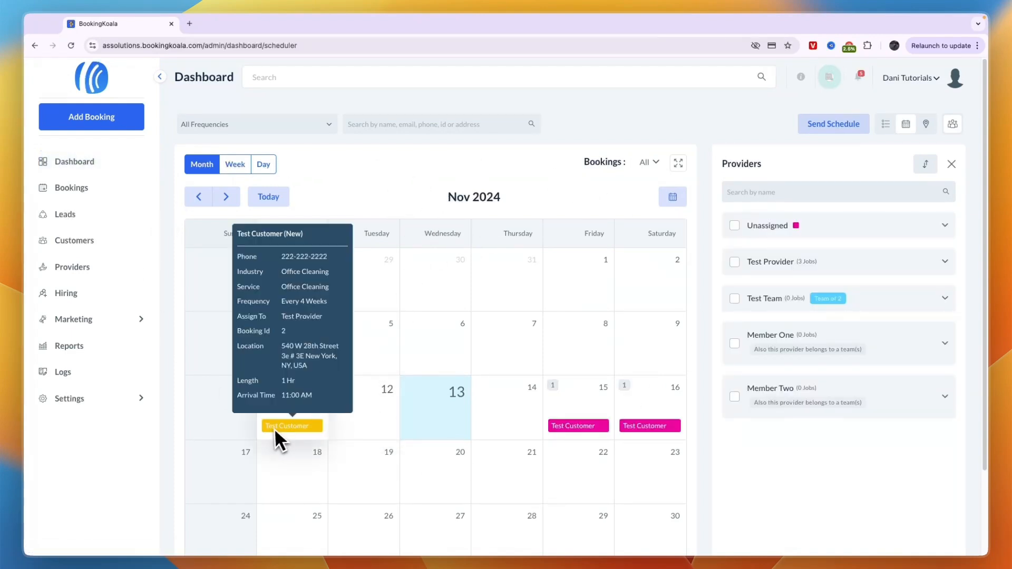
mouse_move(650, 429)
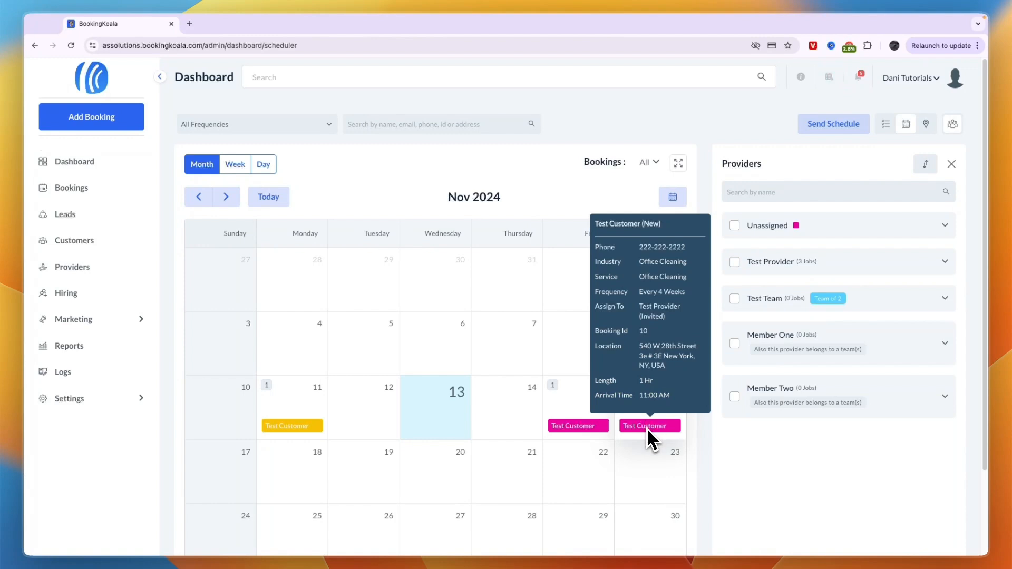
mouse_move(89, 192)
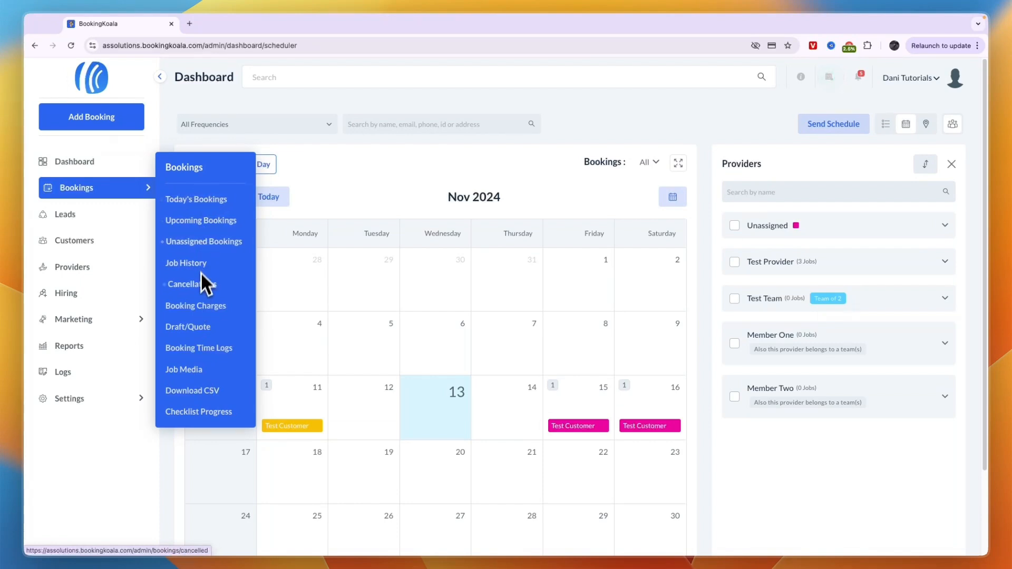
mouse_move(68, 224)
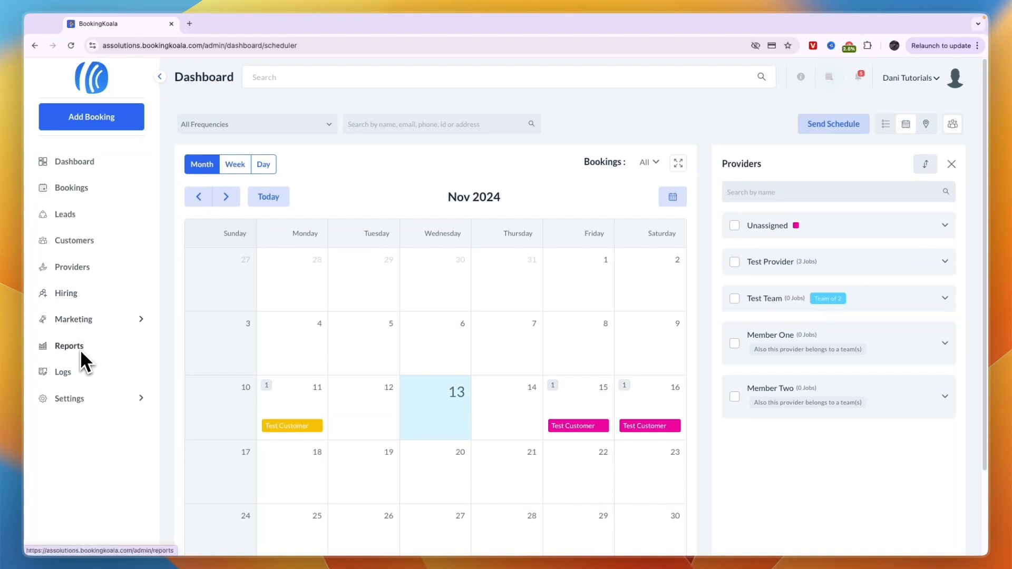
click(75, 374)
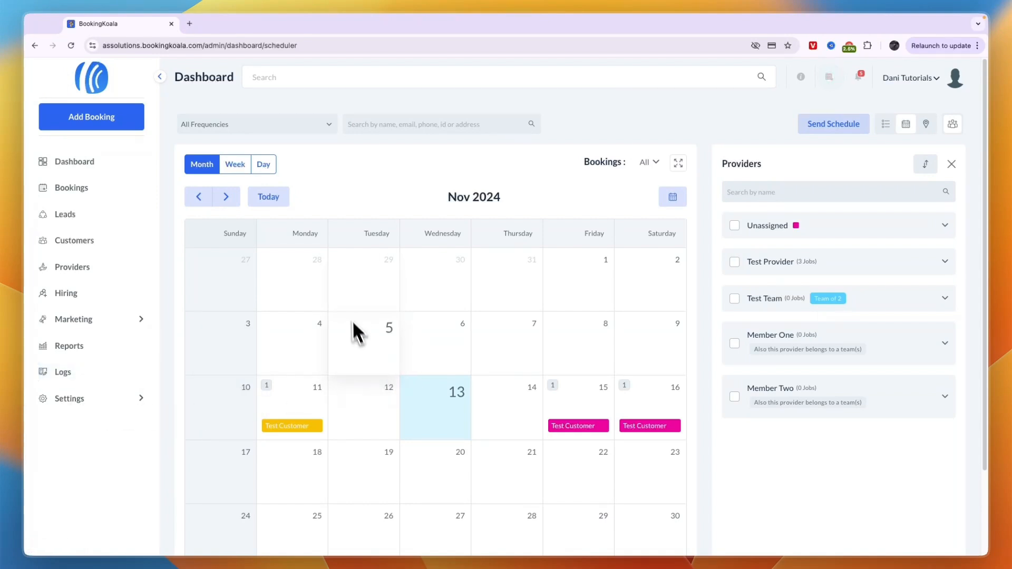
click(831, 78)
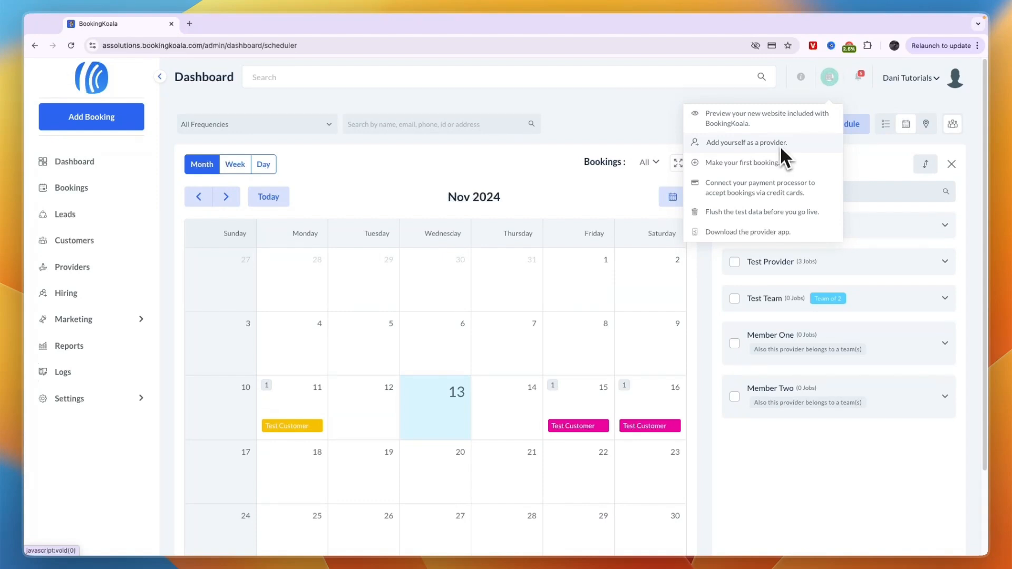
- Choose 'Add yourself as a provider' from the checklist
click(738, 148)
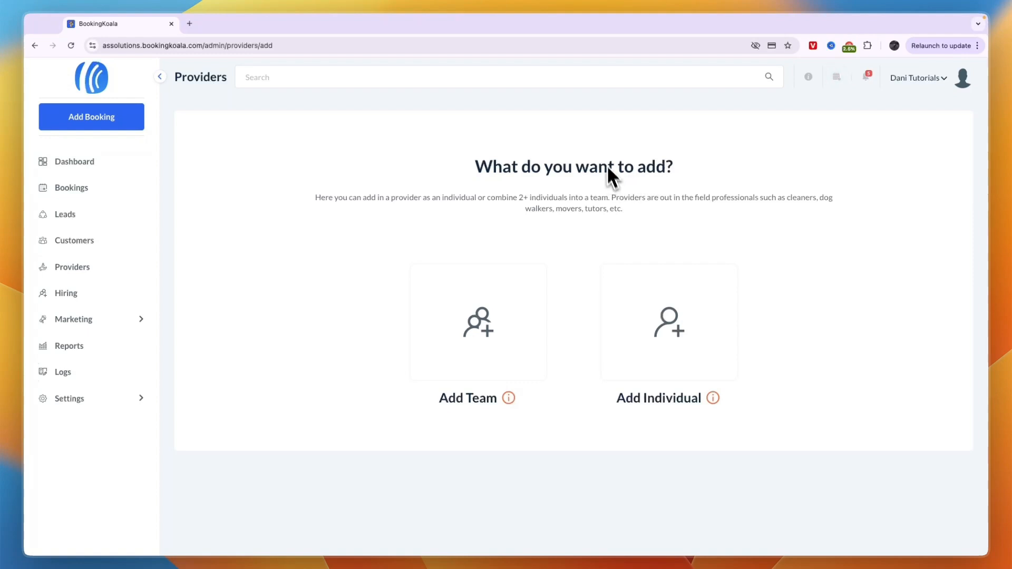
drag(481, 163, 712, 174)
click(706, 182)
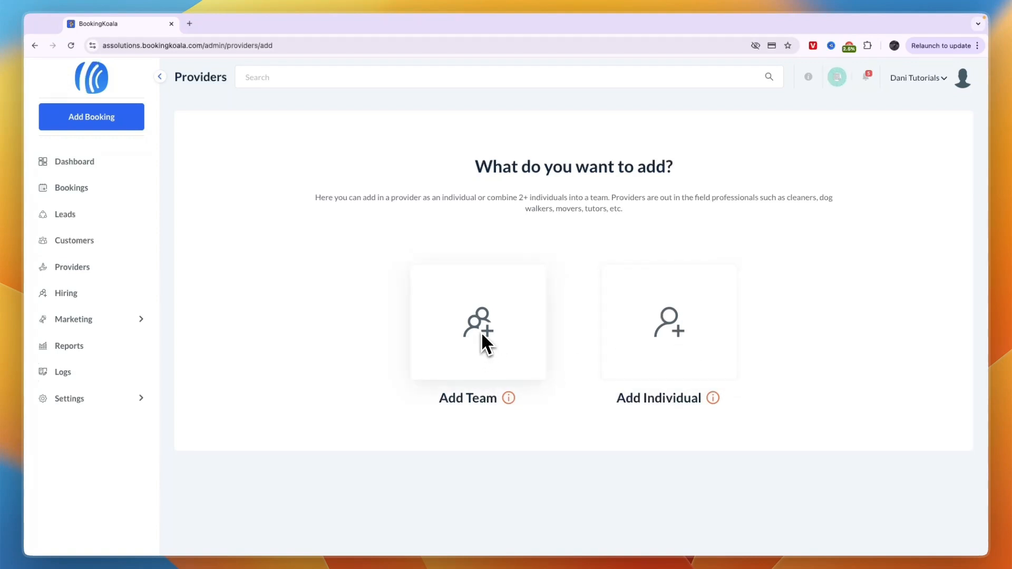
- Cancel the Add team dialog without filling it and choose Add Individual instead
click(516, 353)
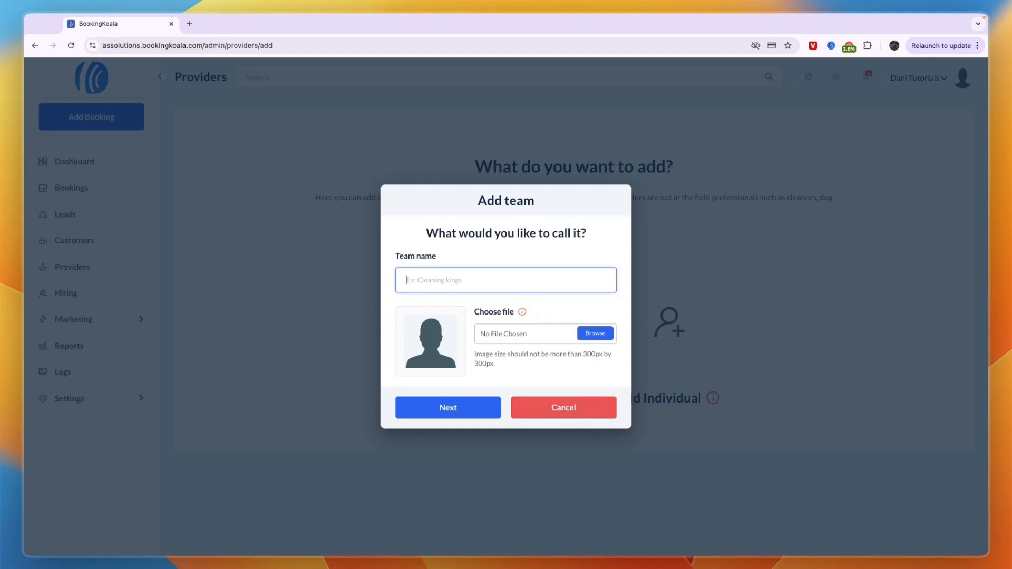
click(570, 405)
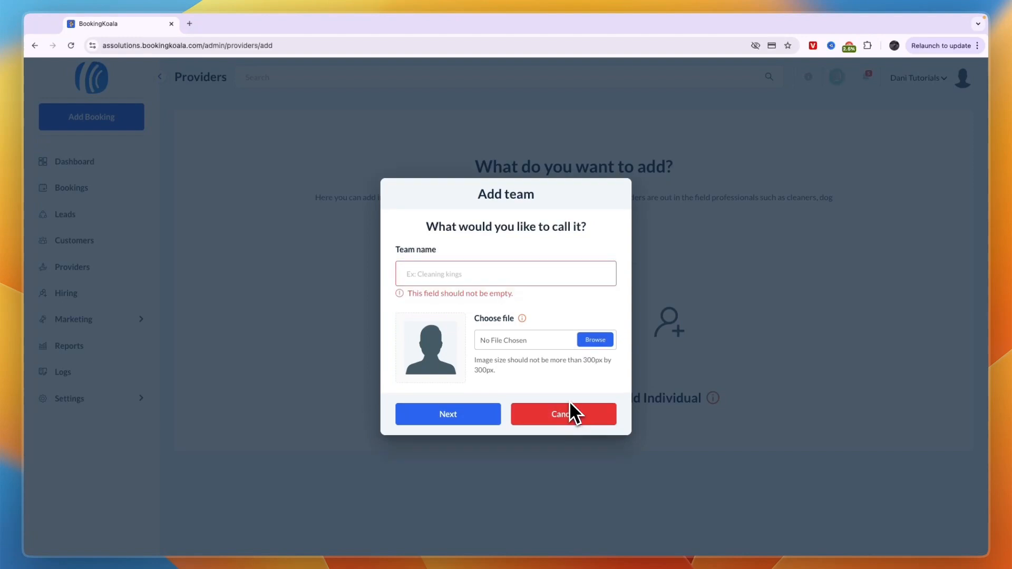
click(581, 408)
click(674, 349)
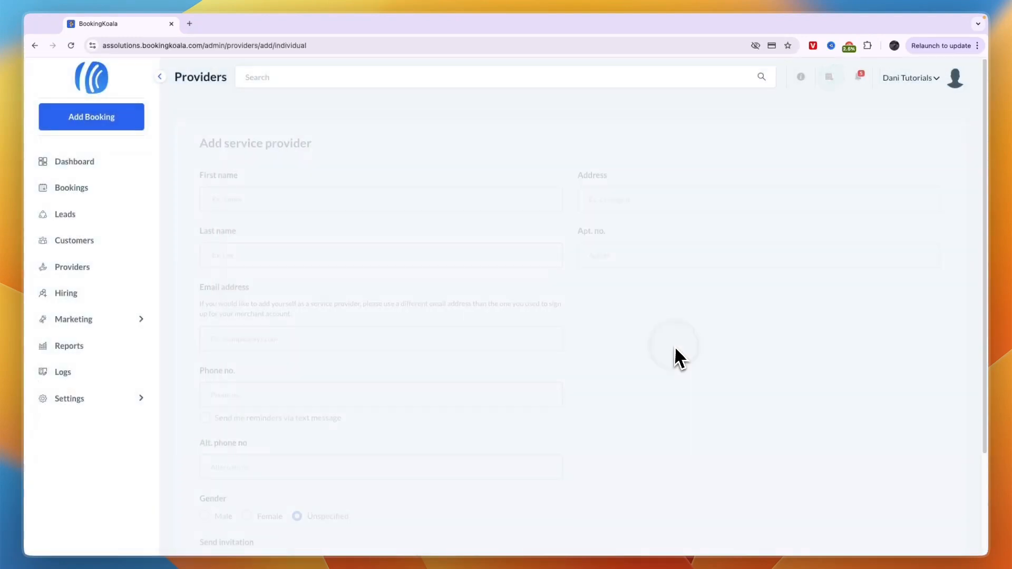
- Save the male provider's details with the invitation sent by both email and SMS
scroll(632, 331, down, 3)
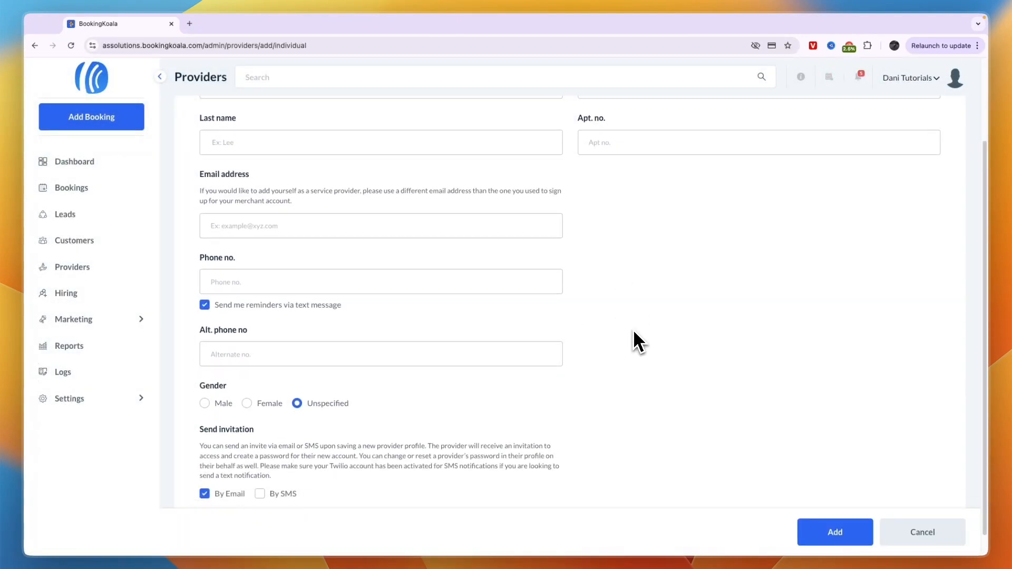
scroll(631, 336, up, 3)
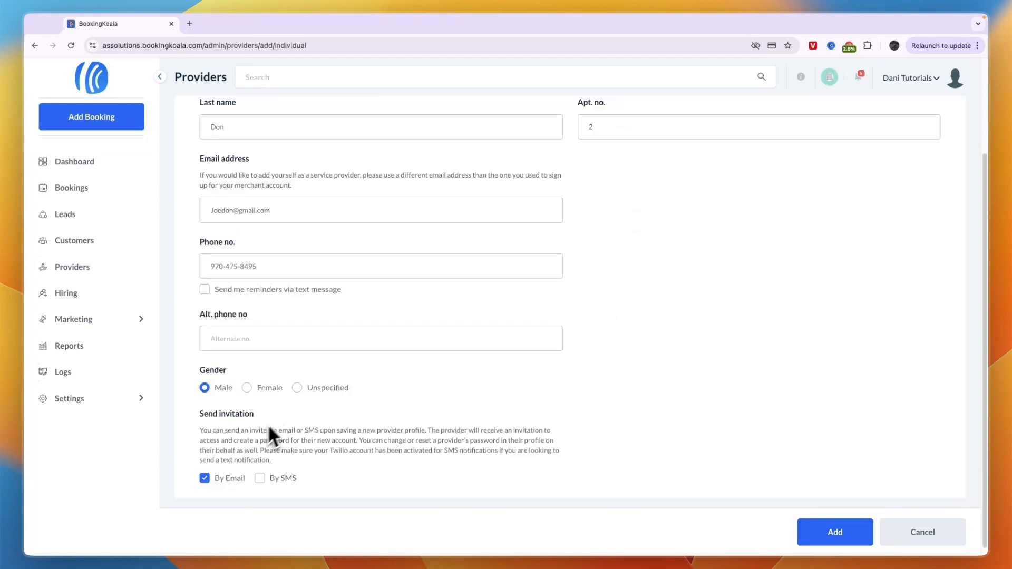
scroll(211, 435, down, 1)
drag(201, 430, 350, 476)
click(350, 474)
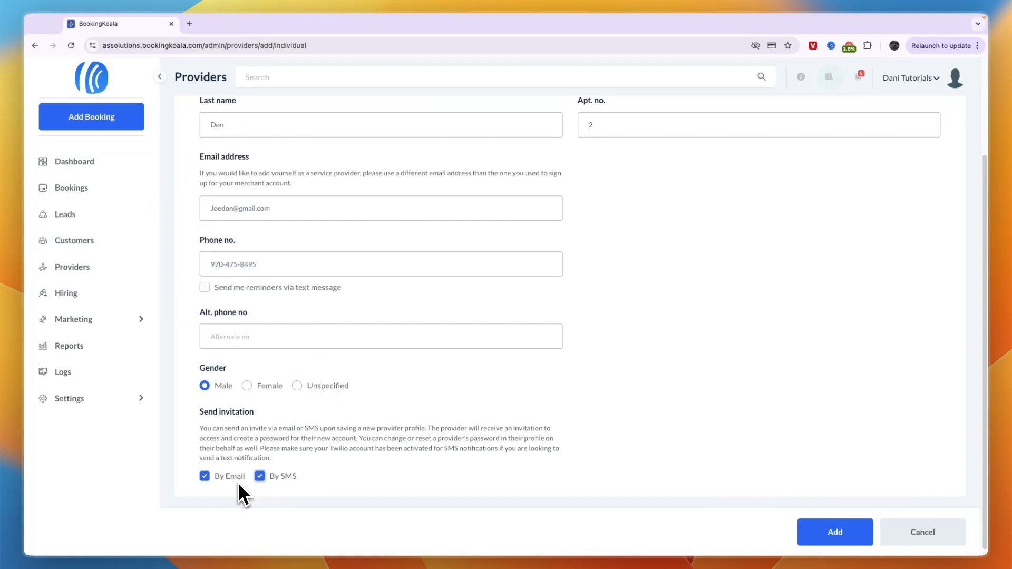
click(807, 526)
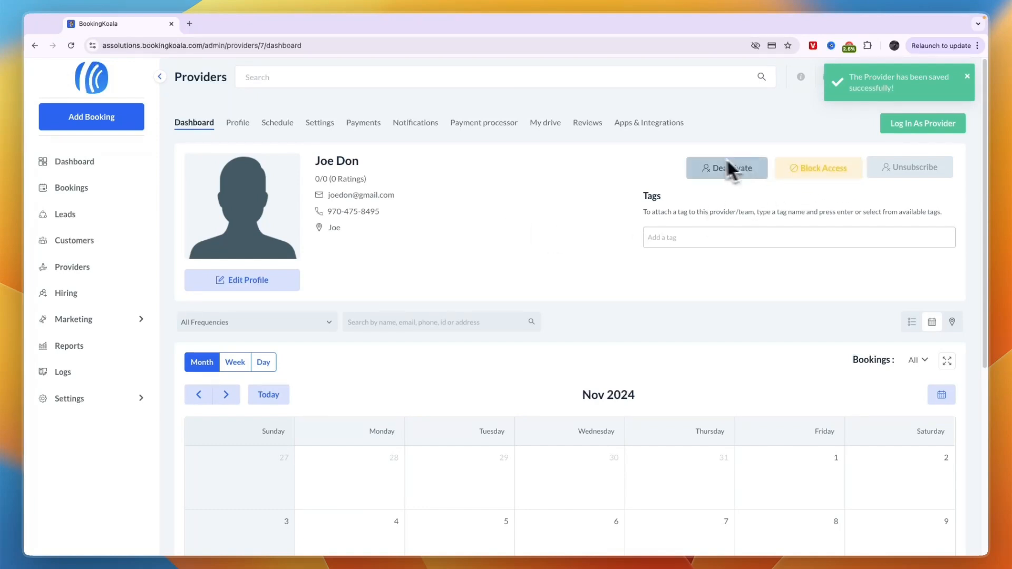
- Choose 'Preview your new website included with BookingKoala' from the header checklist
mouse_move(896, 171)
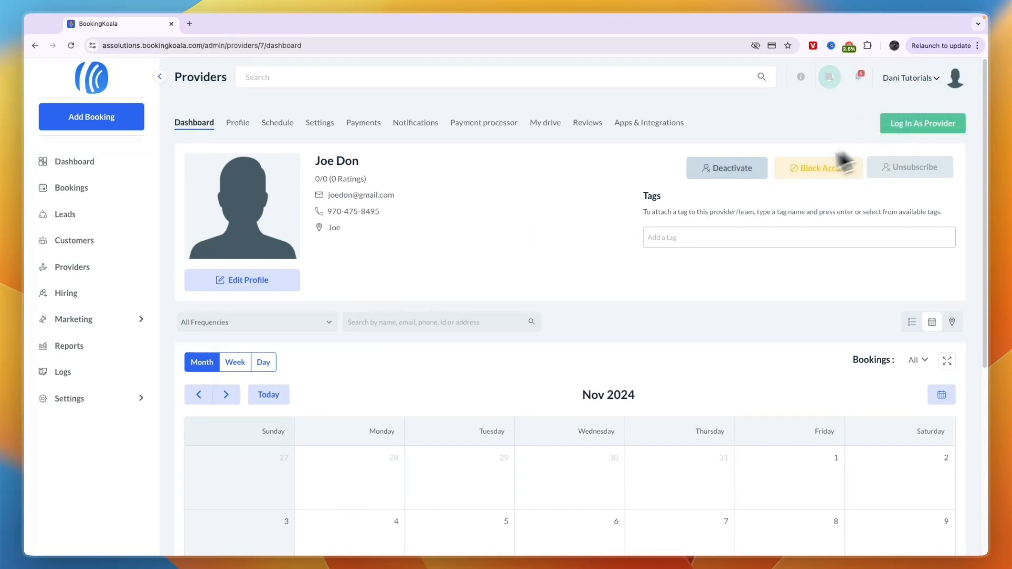
click(830, 79)
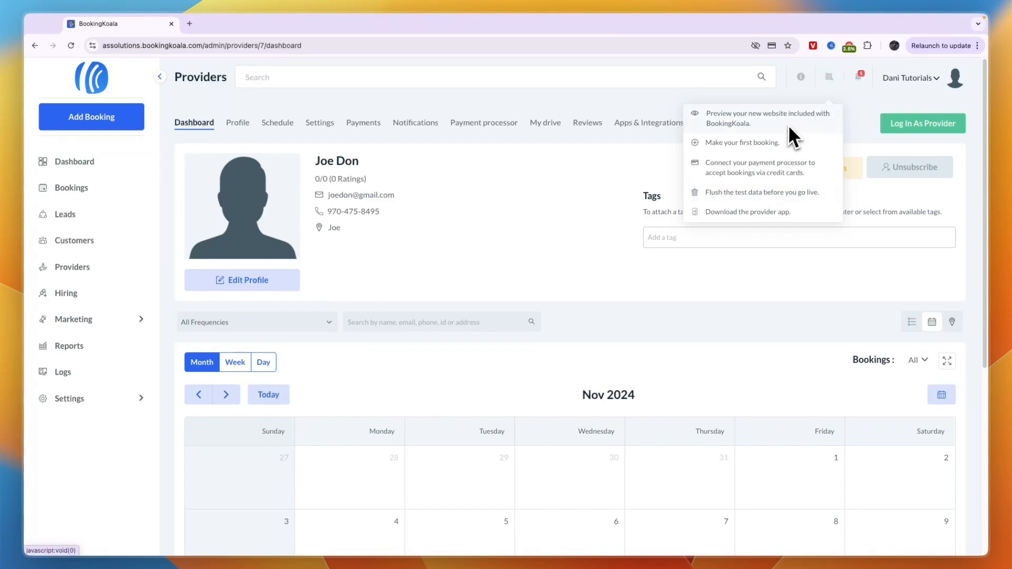
click(753, 120)
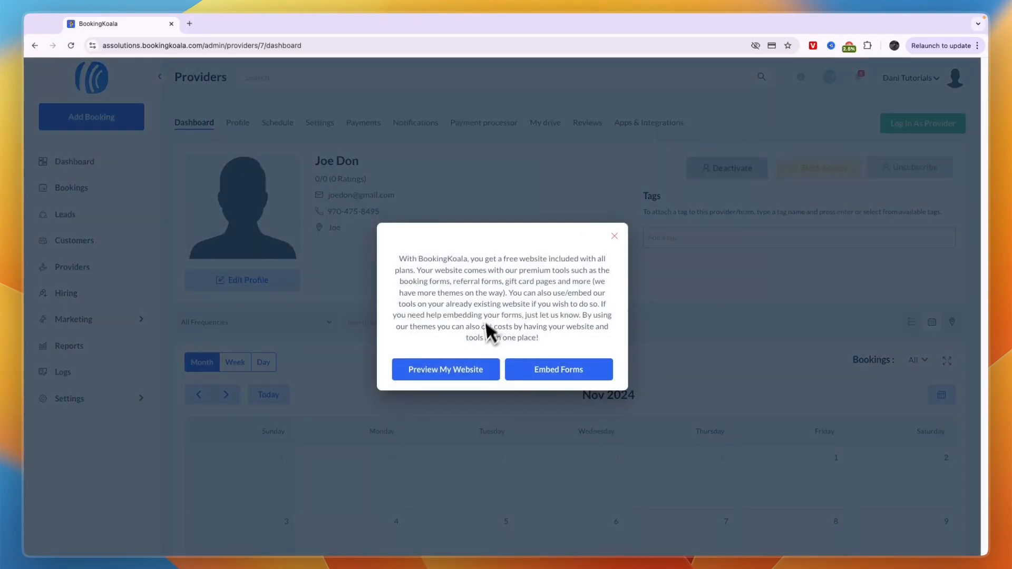
- Copy the website address from the preview page and load it in a new tab
click(463, 365)
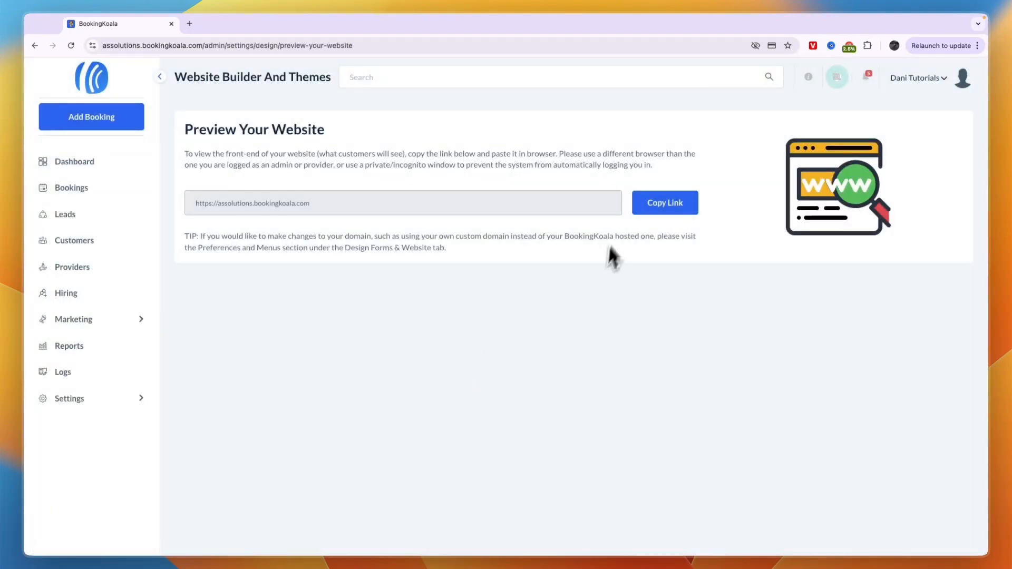
click(241, 208)
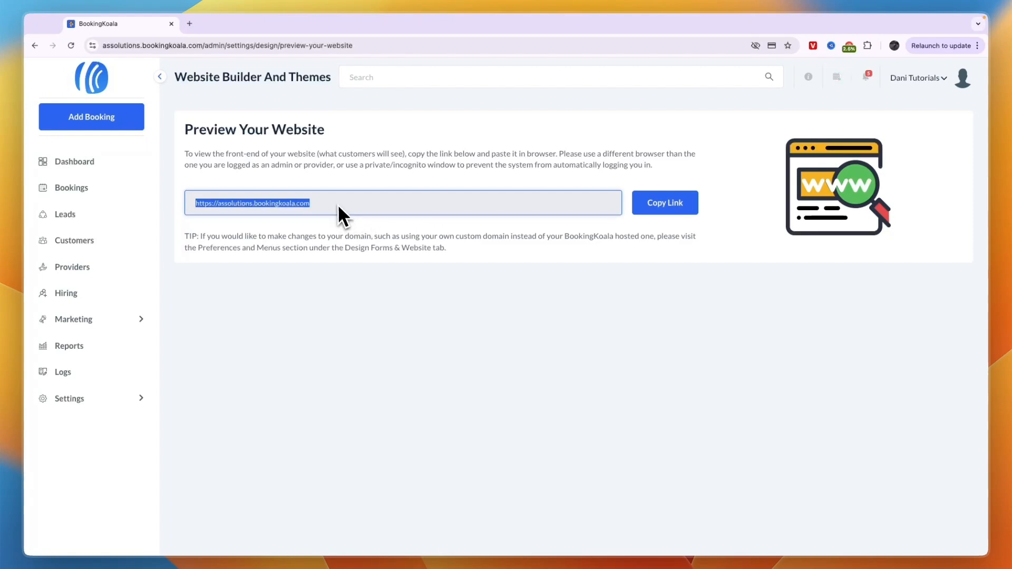
key(super+c)
click(189, 24)
key(super+v)
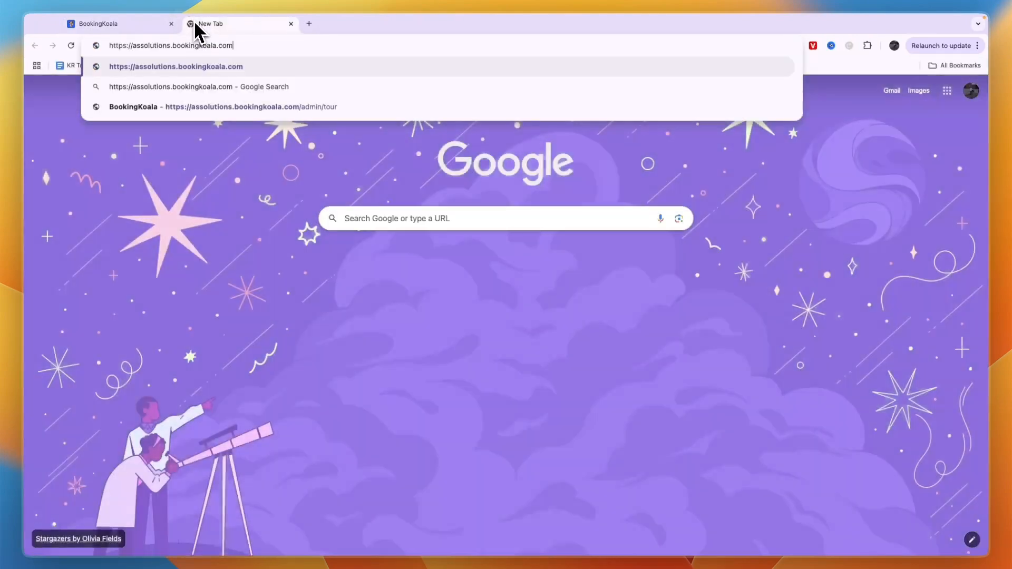
key(Return)
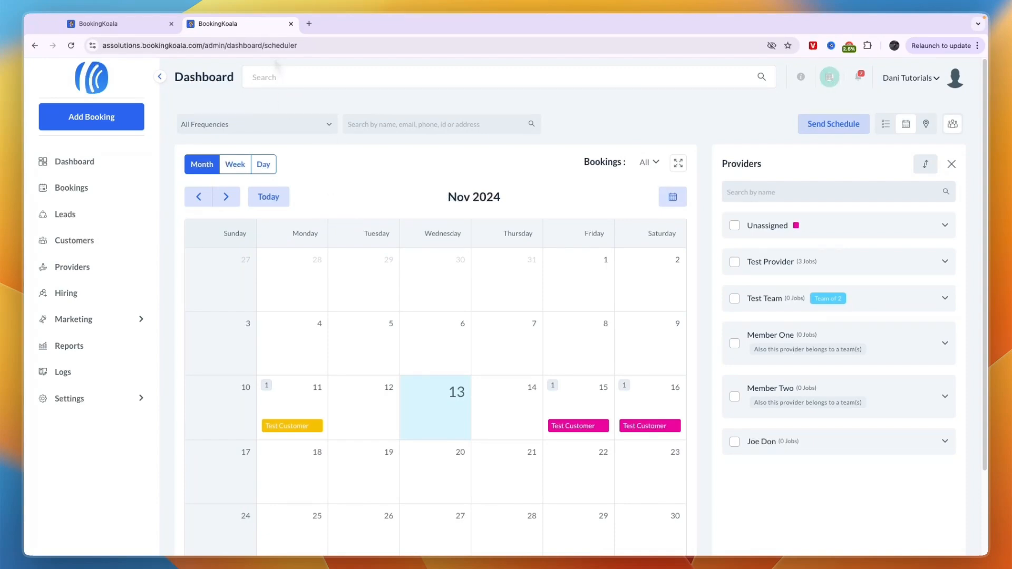
- Load assolutions.bookingkoala.com in an incognito window
key(super+shift+n)
text(assolutions.bookingkoala.com)
key(Return)
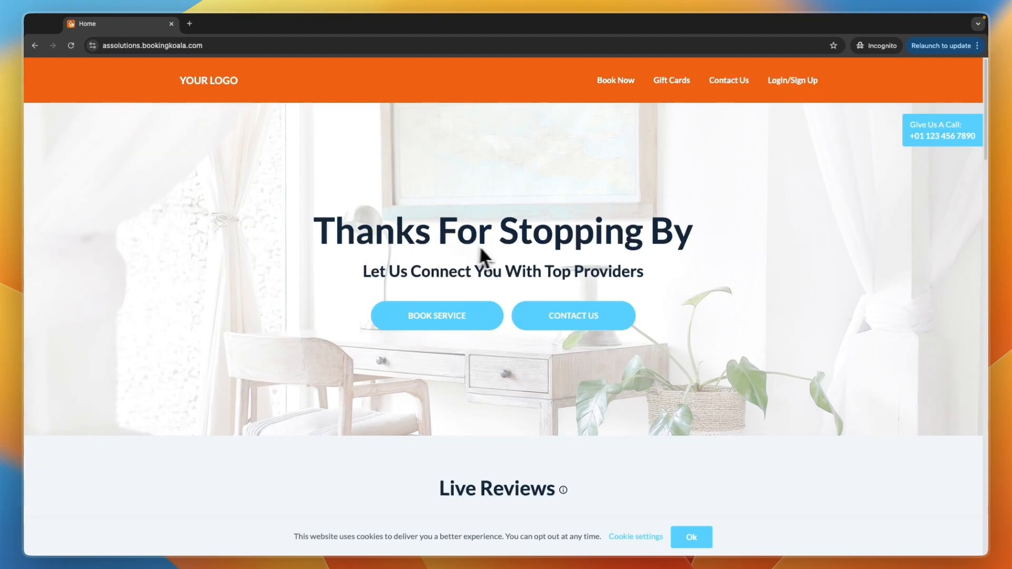
- Review the Office Cleaning booking form down to Save Booking, then close the incognito window
click(432, 323)
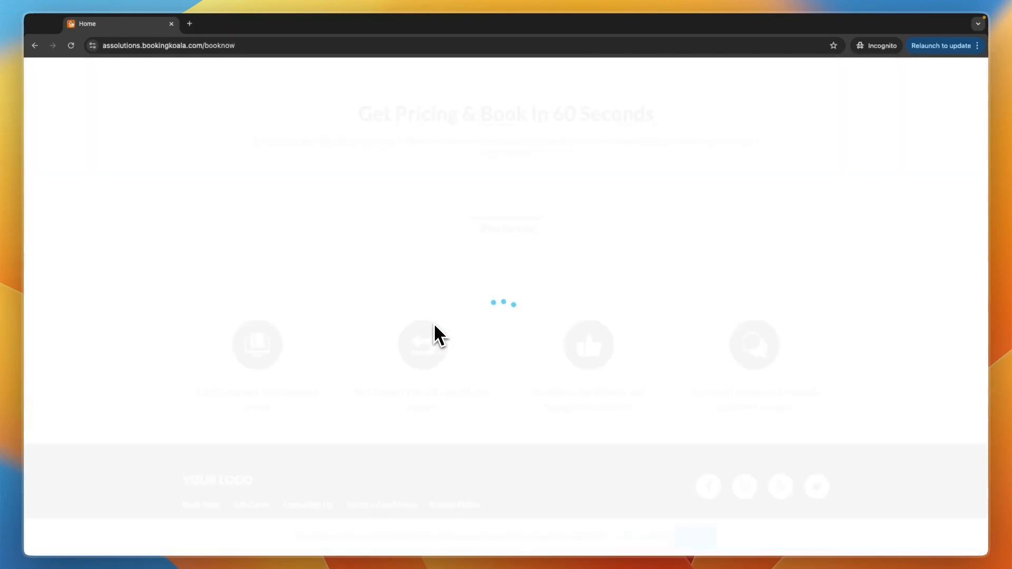
scroll(397, 314, down, 5)
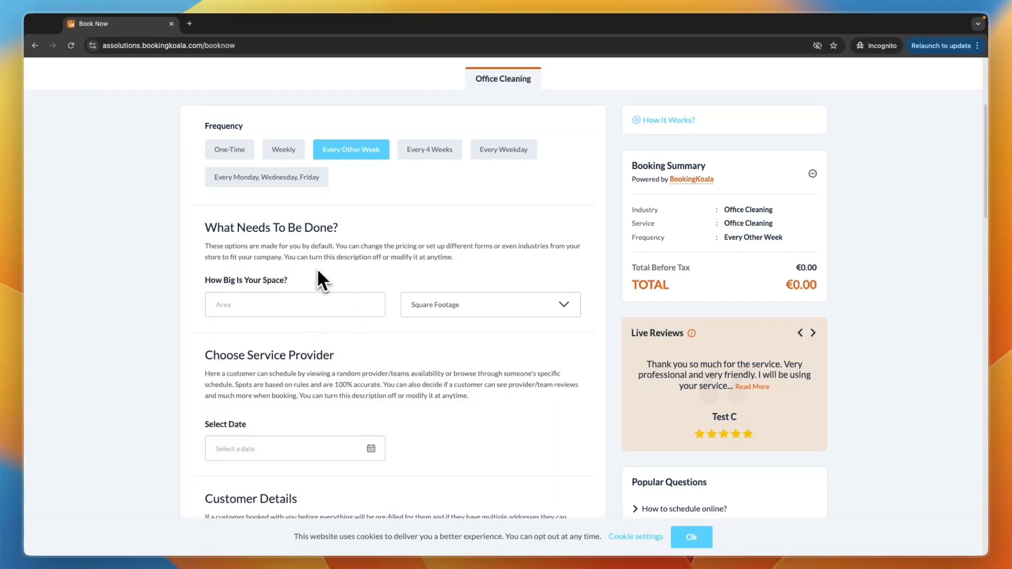
scroll(318, 277, down, 6)
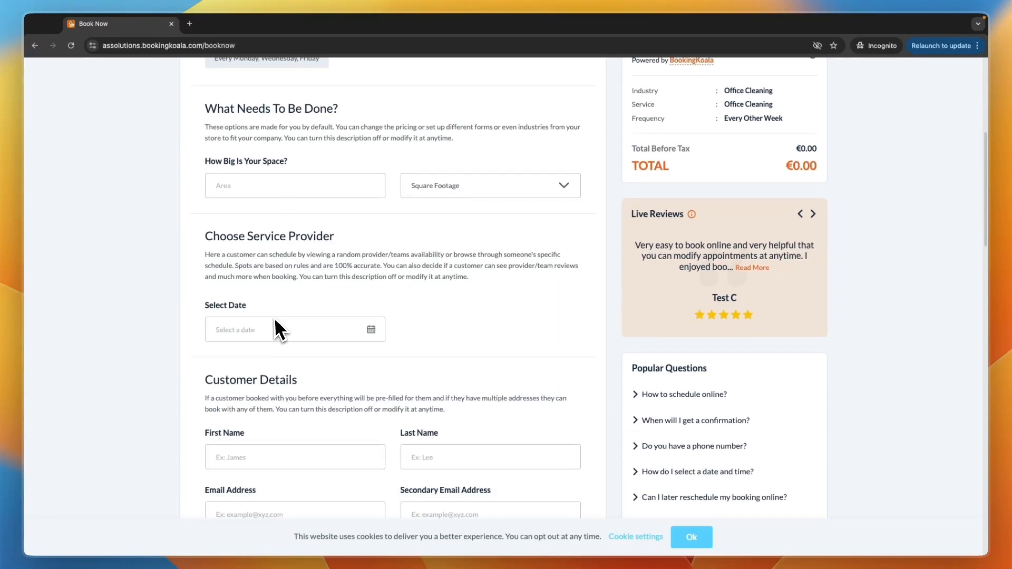
scroll(274, 322, down, 15)
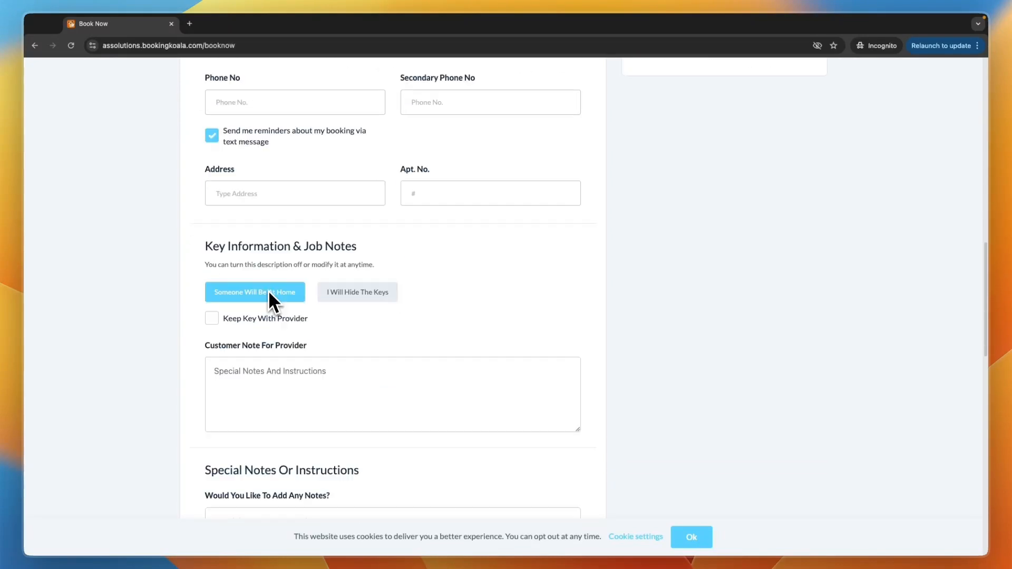
scroll(299, 295, down, 5)
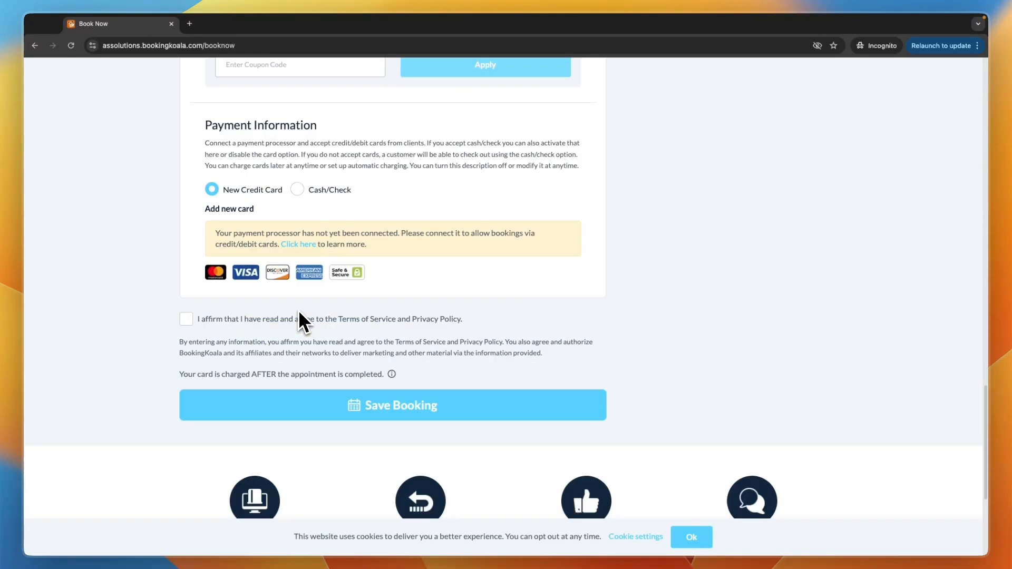
scroll(288, 287, up, 16)
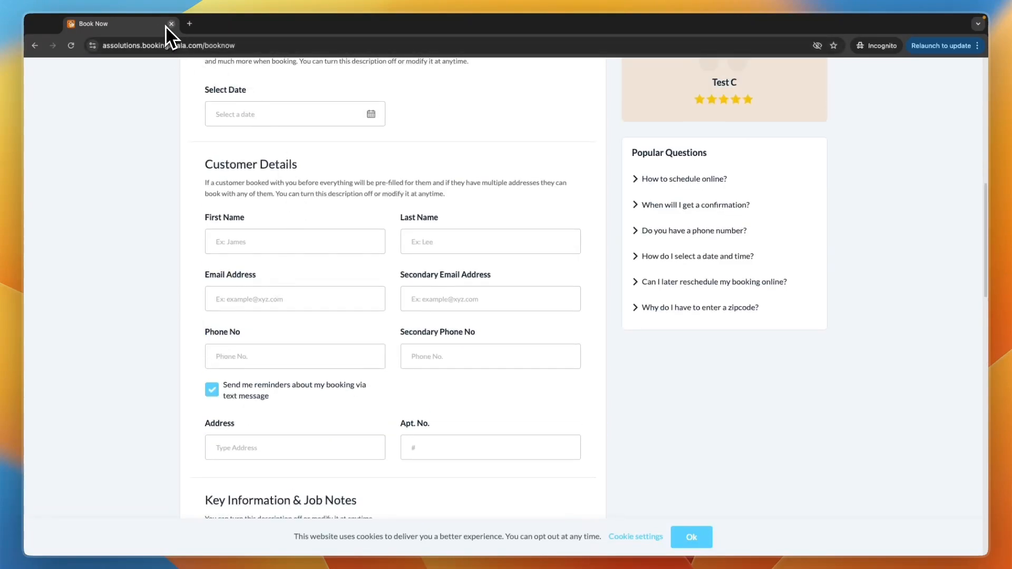
click(171, 24)
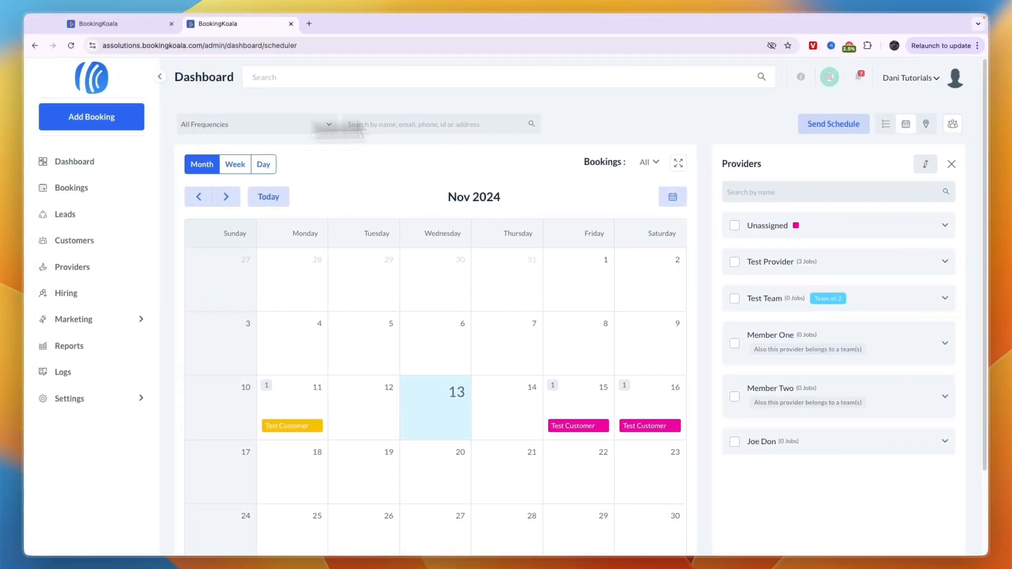
- From the checklist, go to 'Connect your payment processor' and scroll Admin settings to Connect Payment Gateways
click(830, 76)
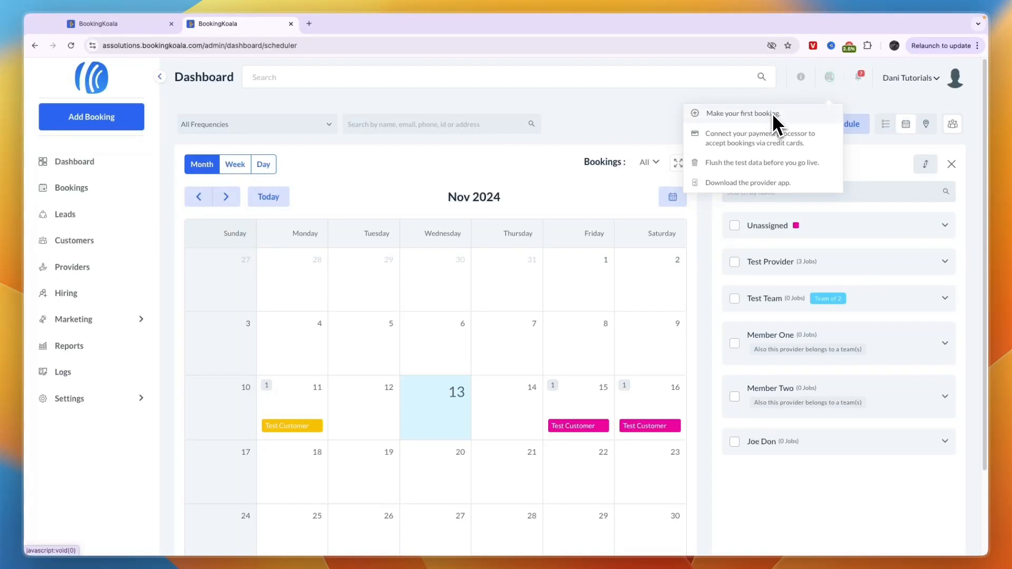
click(766, 146)
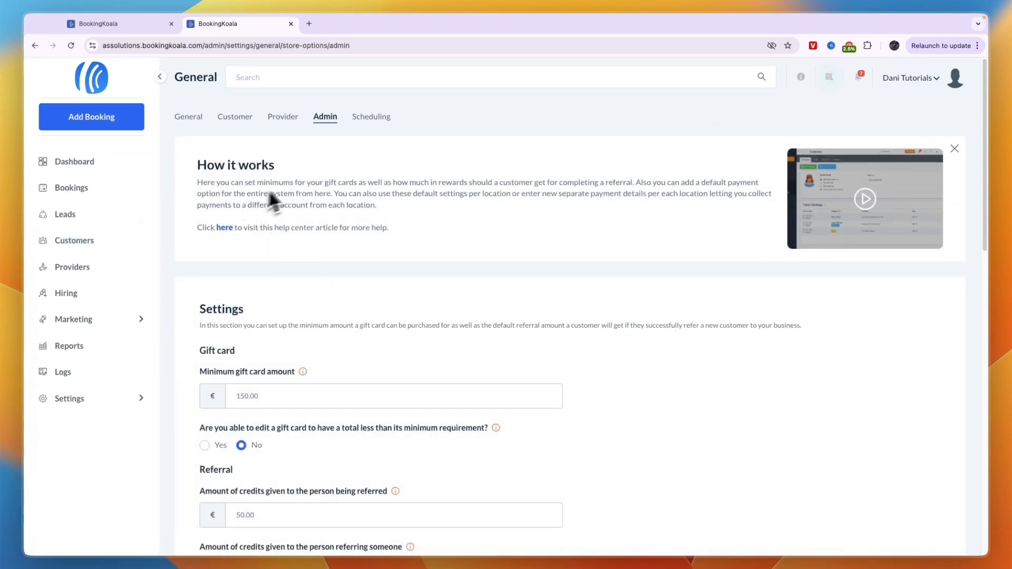
click(326, 118)
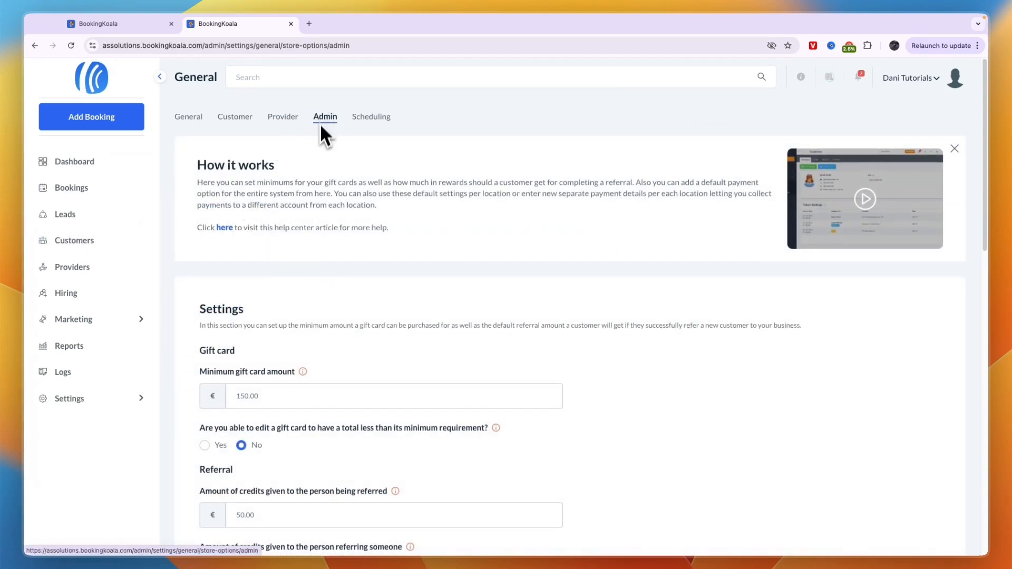
scroll(316, 321, down, 15)
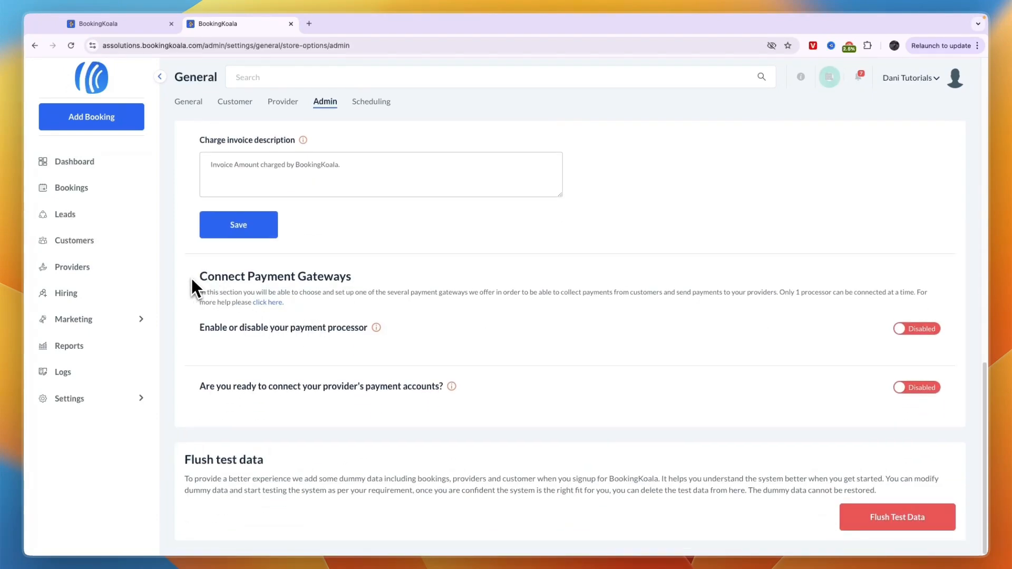
drag(191, 278, 370, 286)
click(370, 286)
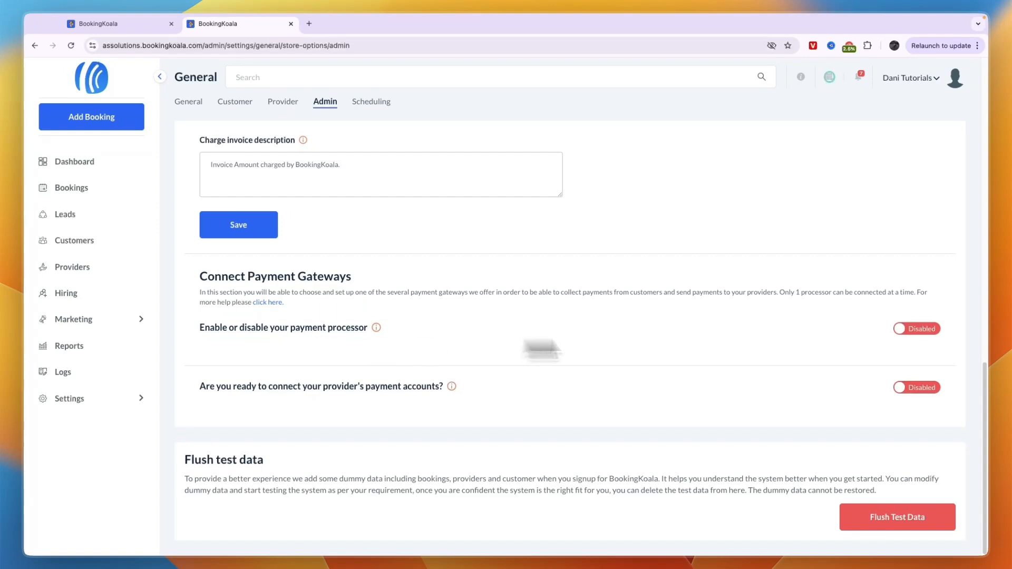
- Turn on 'Enable or disable your payment processor' and confirm Yes
click(912, 331)
click(579, 372)
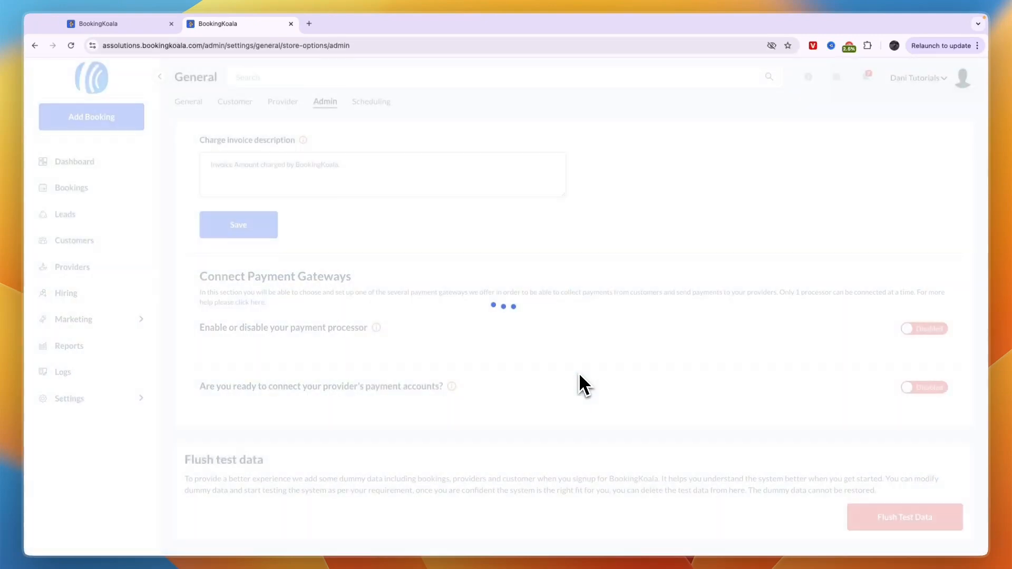
scroll(539, 362, down, 10)
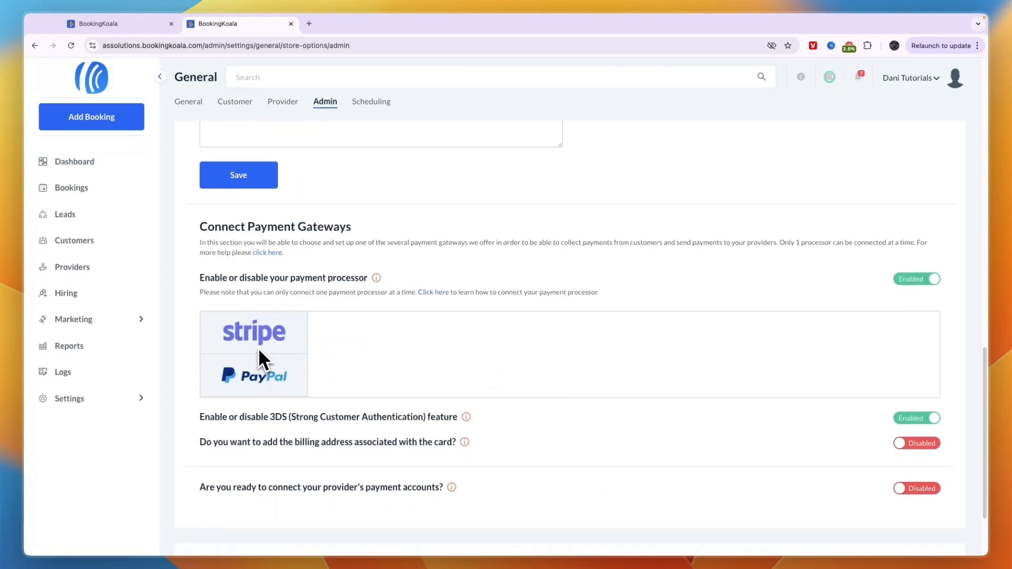
- Review the Stripe Publish and Secret key fields and the PayPal Braintree fields
click(262, 335)
scroll(404, 399, down, 2)
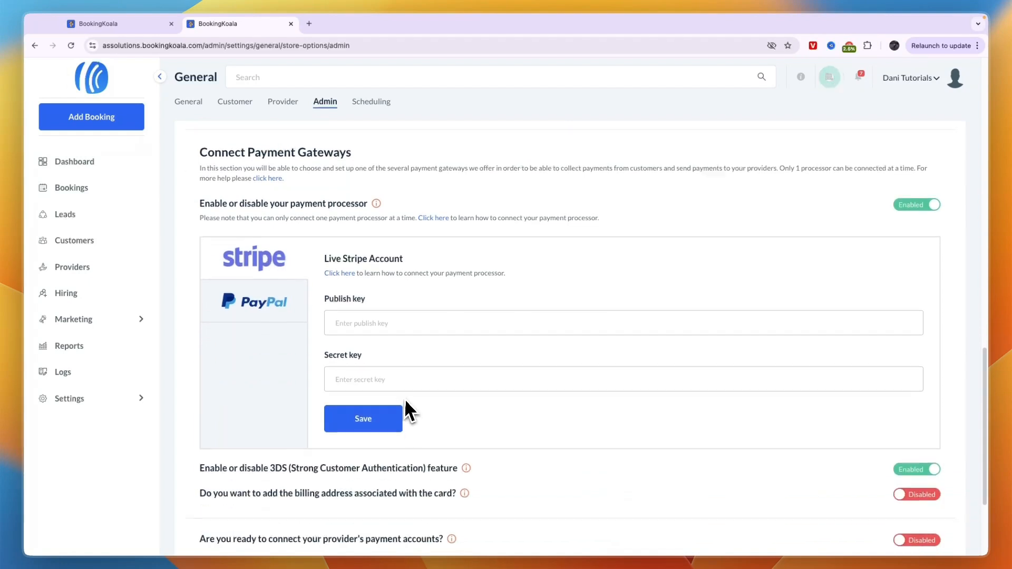
drag(326, 295, 363, 297)
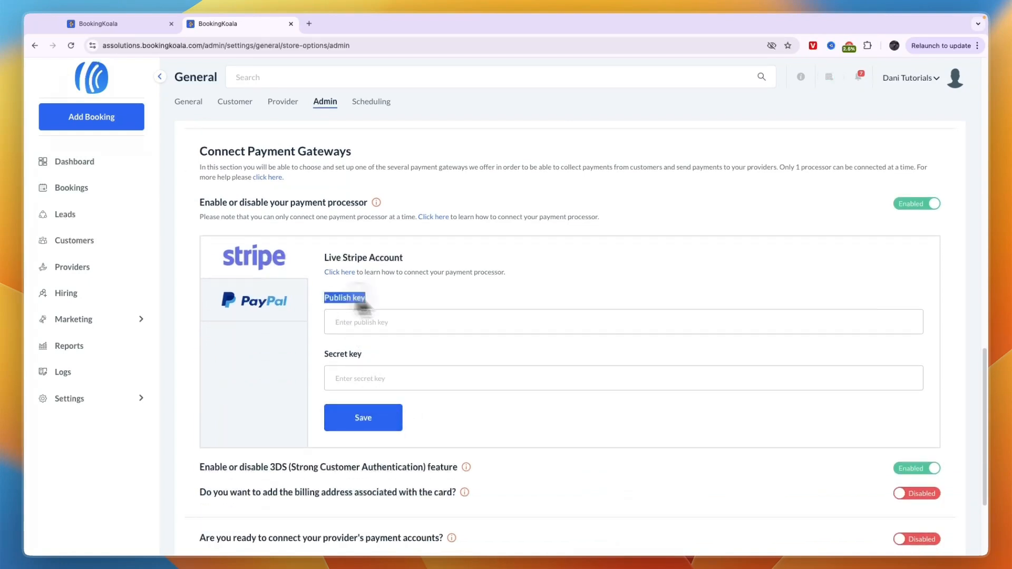
drag(325, 354, 387, 353)
click(387, 353)
click(258, 300)
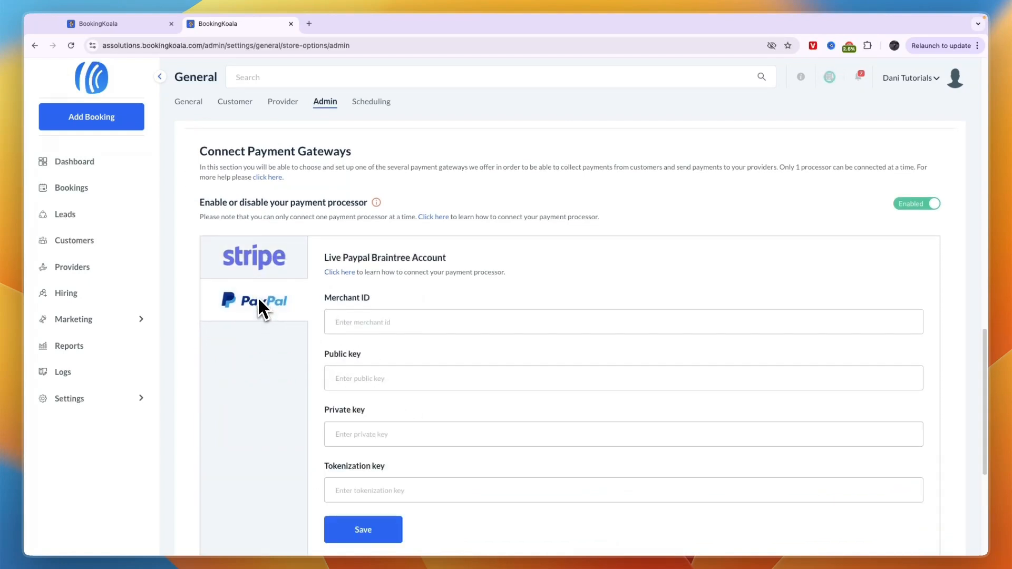
scroll(342, 314, down, 2)
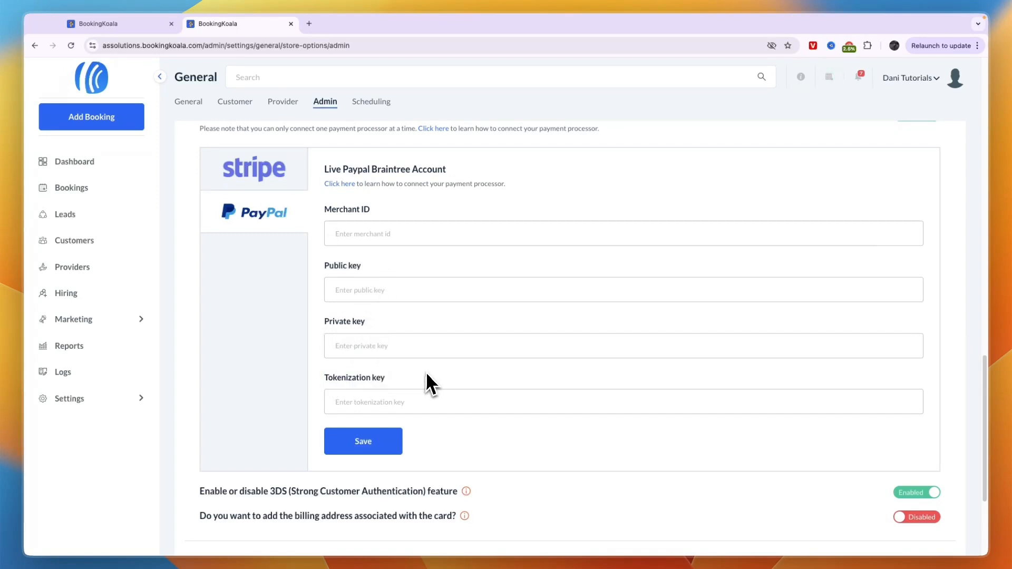
scroll(407, 392, down, 1)
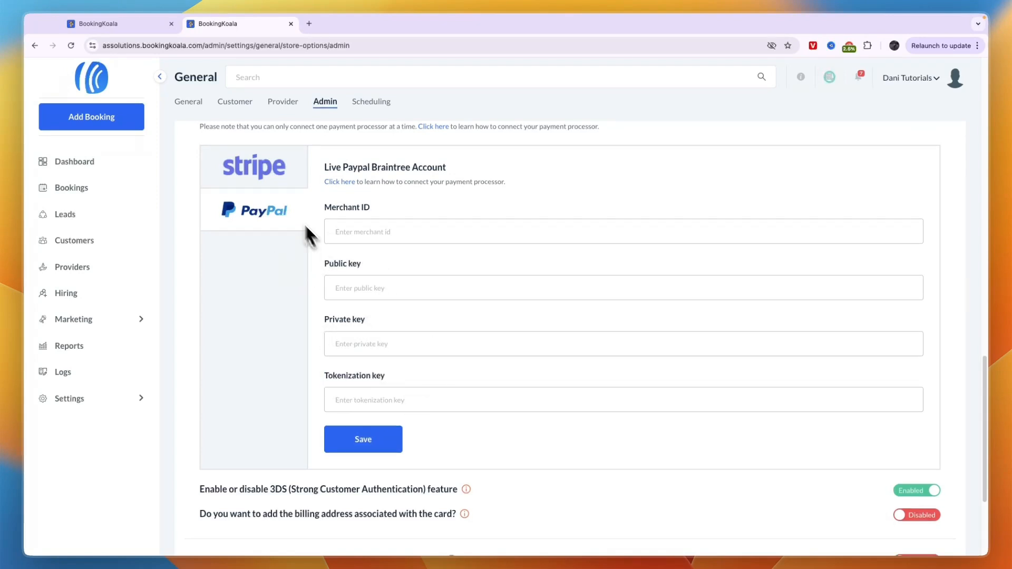
click(302, 185)
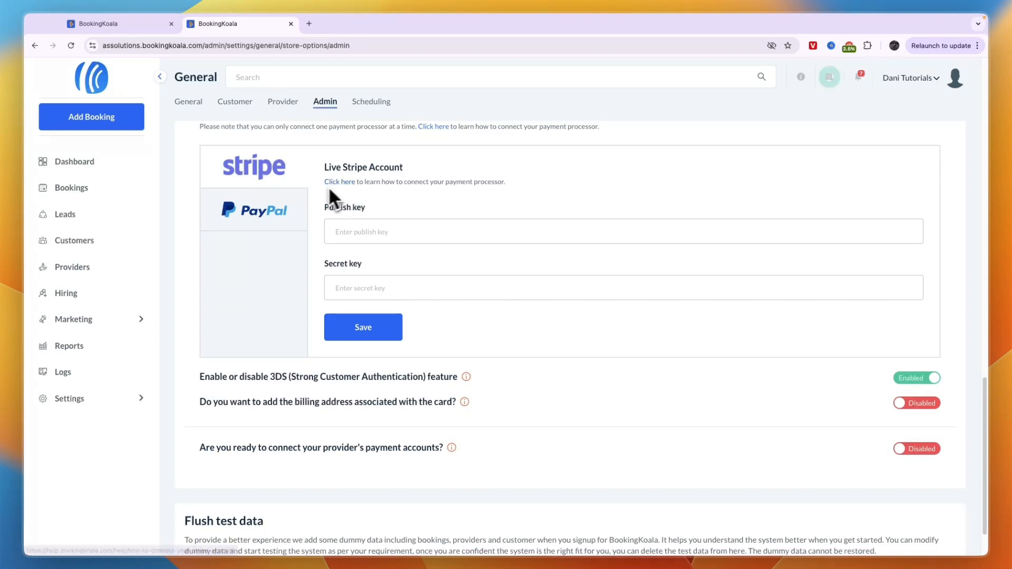
- Read the help article on connecting Stripe, then close it
click(348, 182)
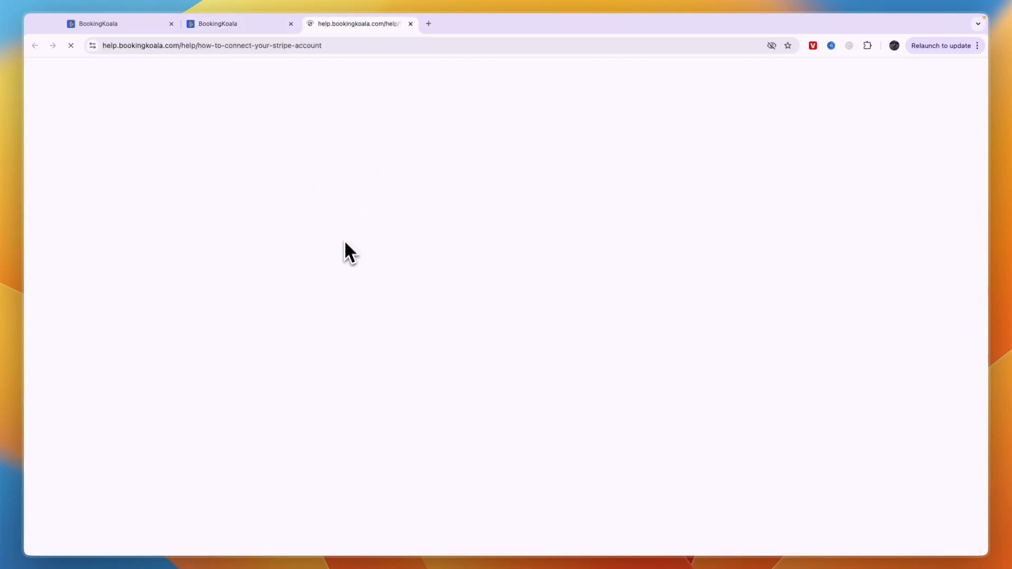
scroll(337, 253, down, 10)
scroll(508, 239, down, 3)
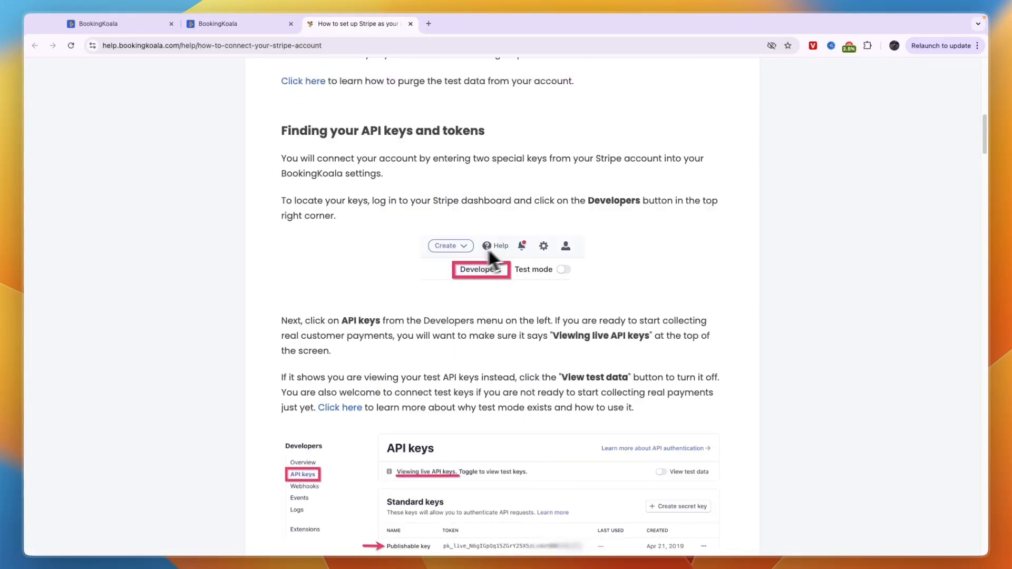
scroll(488, 248, up, 7)
click(411, 24)
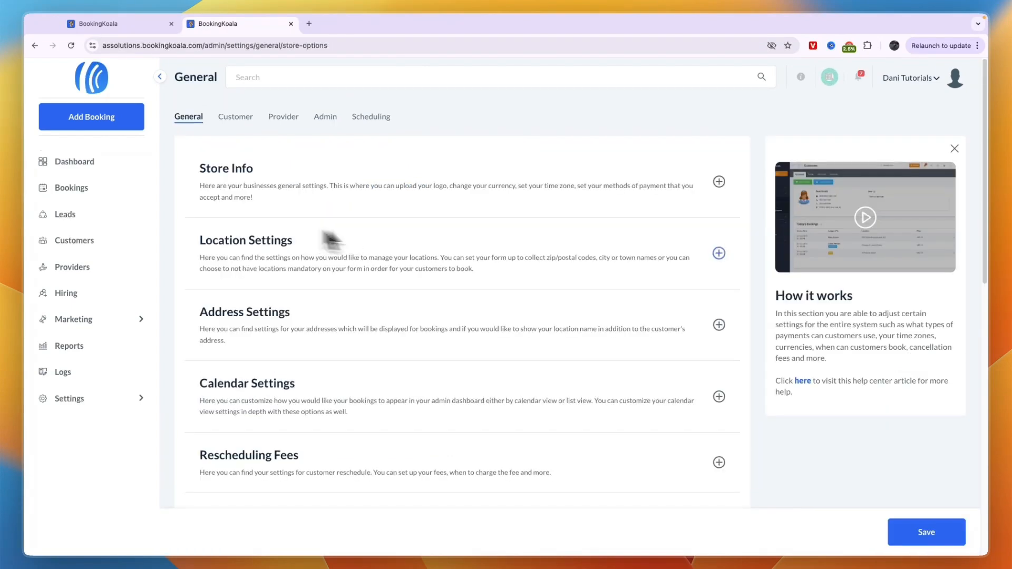
- Expand and scroll through the Store Info settings on the General tab
mouse_move(98, 160)
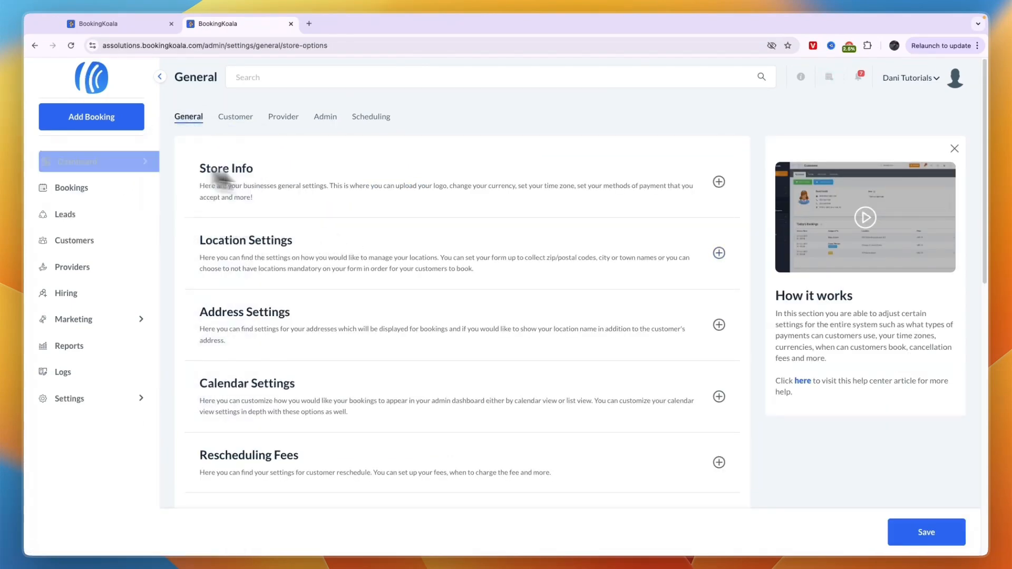
scroll(407, 216, down, 3)
scroll(406, 217, down, 7)
scroll(406, 218, up, 4)
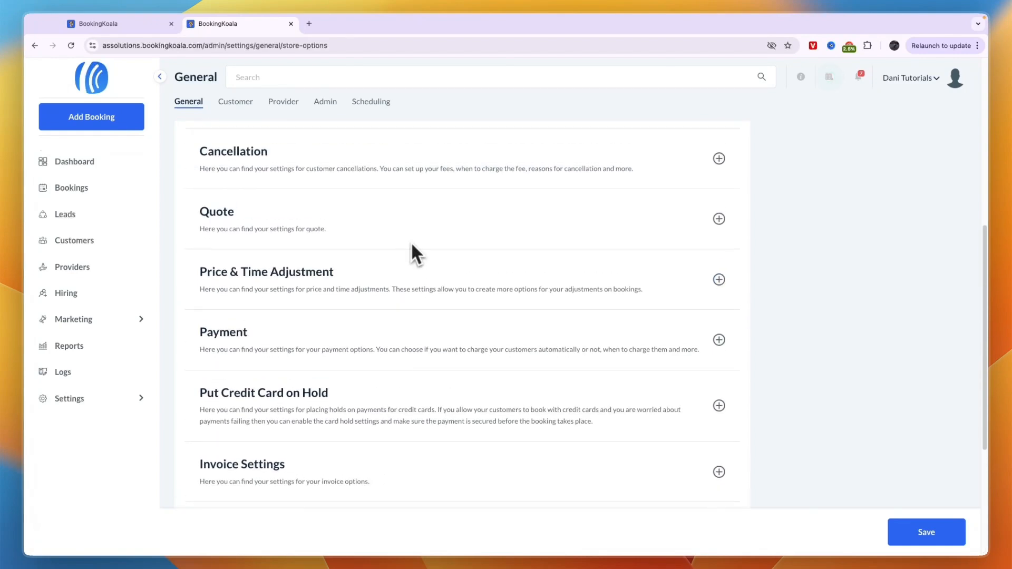
scroll(410, 241, up, 10)
click(247, 172)
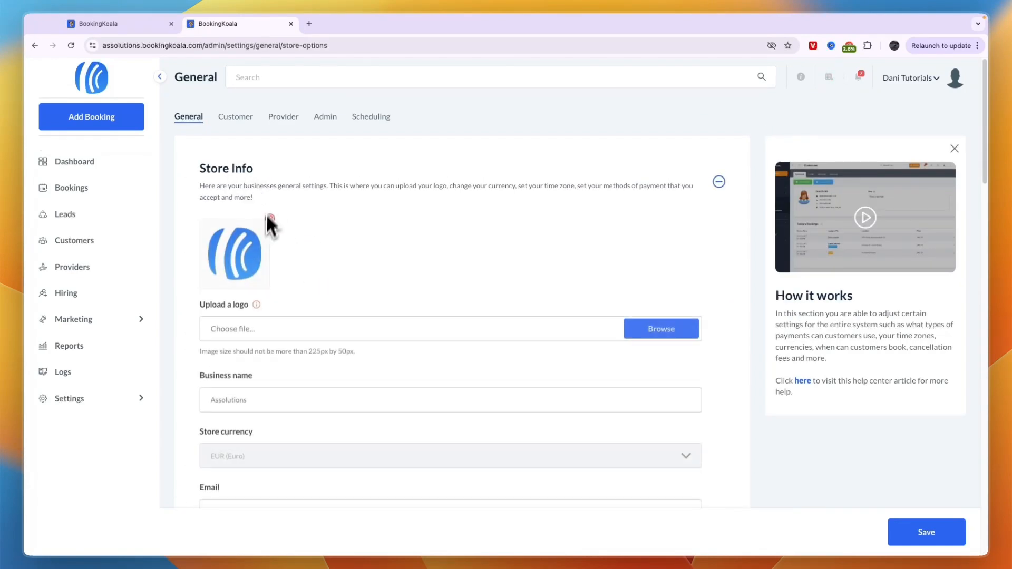
scroll(264, 227, down, 3)
scroll(271, 257, down, 3)
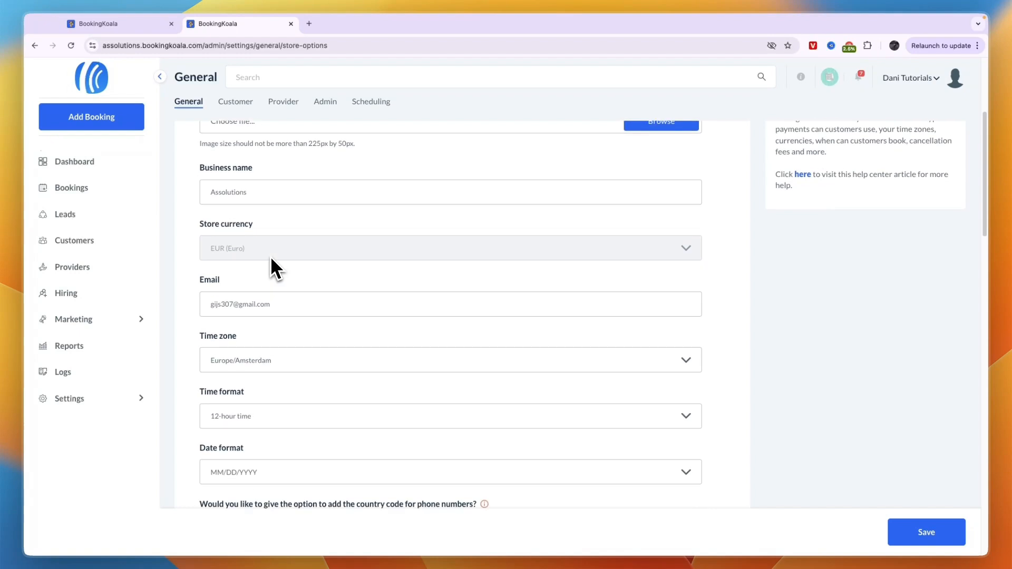
scroll(270, 257, down, 4)
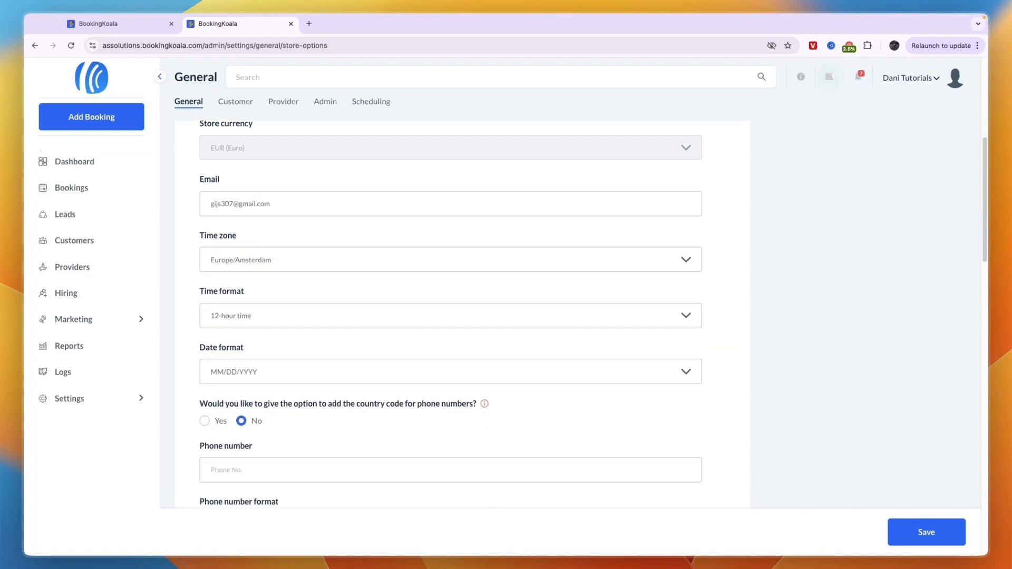
scroll(269, 258, down, 2)
scroll(268, 259, down, 4)
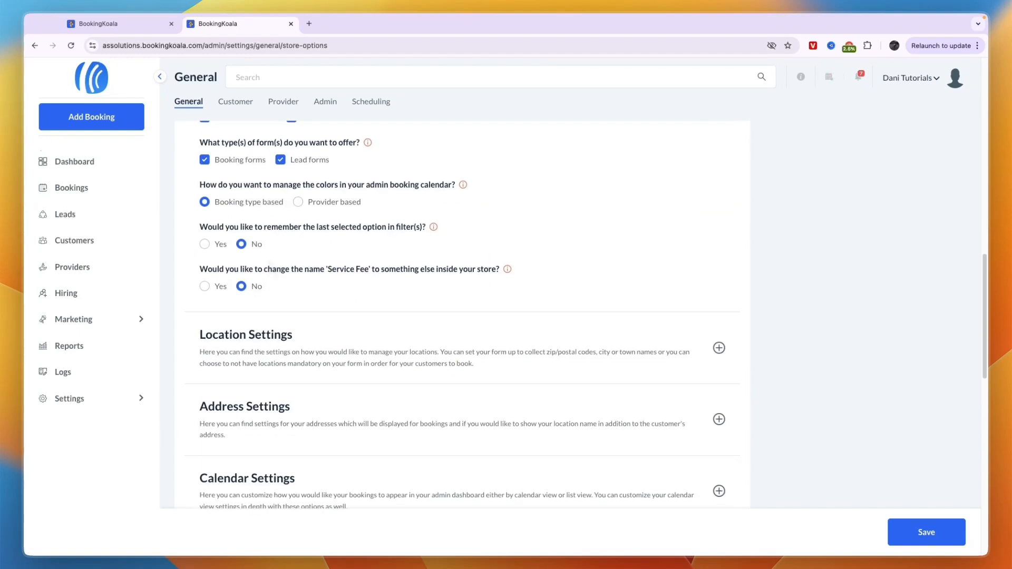
- Expand and review the Location Settings and Address Settings
click(266, 338)
scroll(270, 320, down, 2)
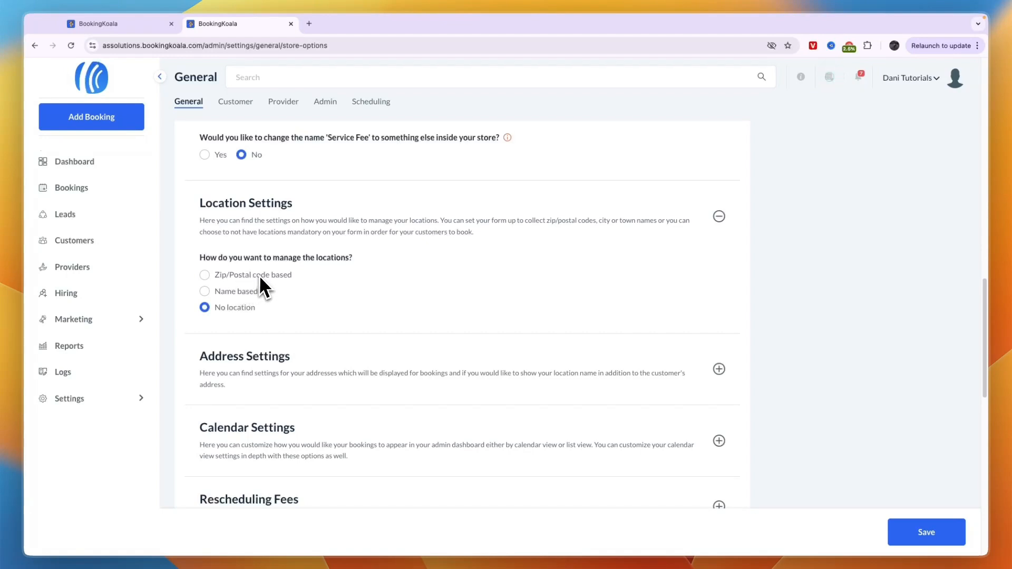
scroll(316, 303, down, 1)
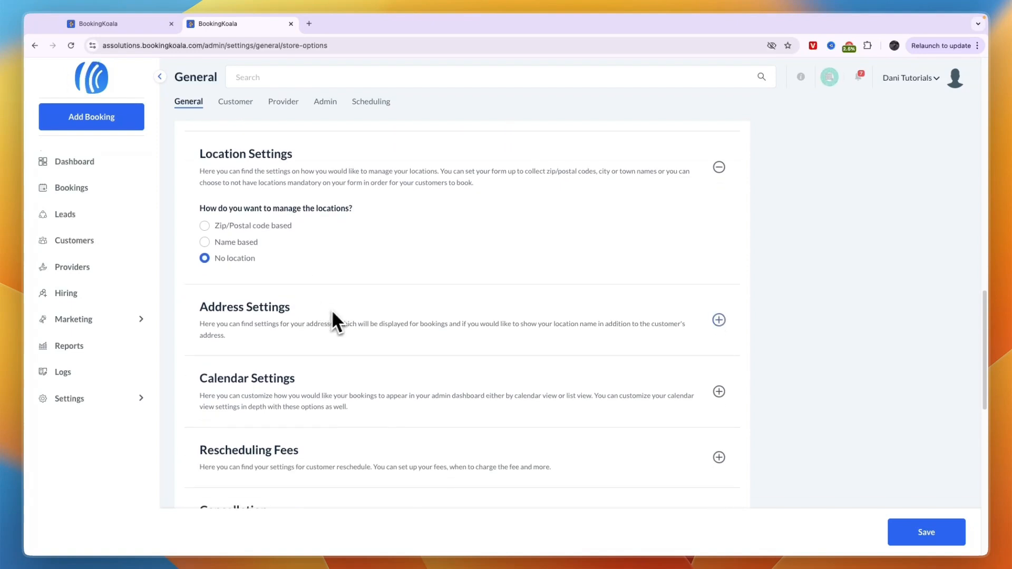
scroll(261, 332, down, 1)
click(252, 260)
scroll(250, 275, down, 2)
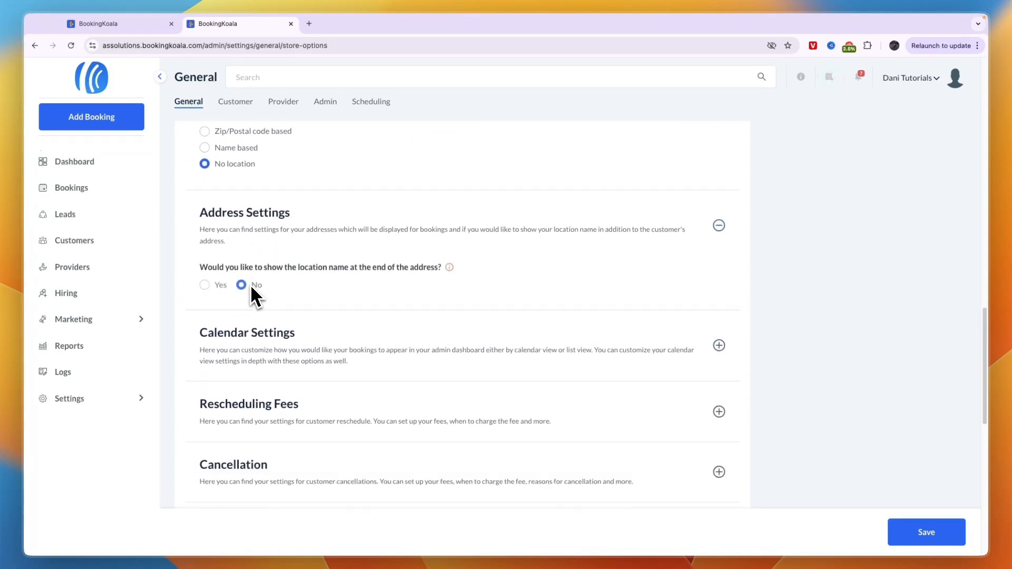
drag(205, 217, 352, 225)
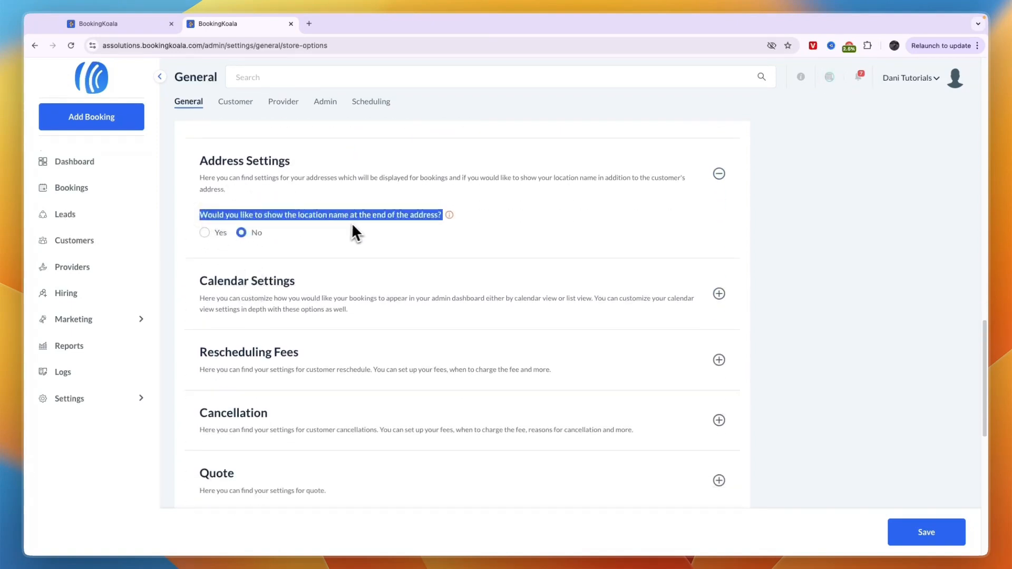
click(413, 233)
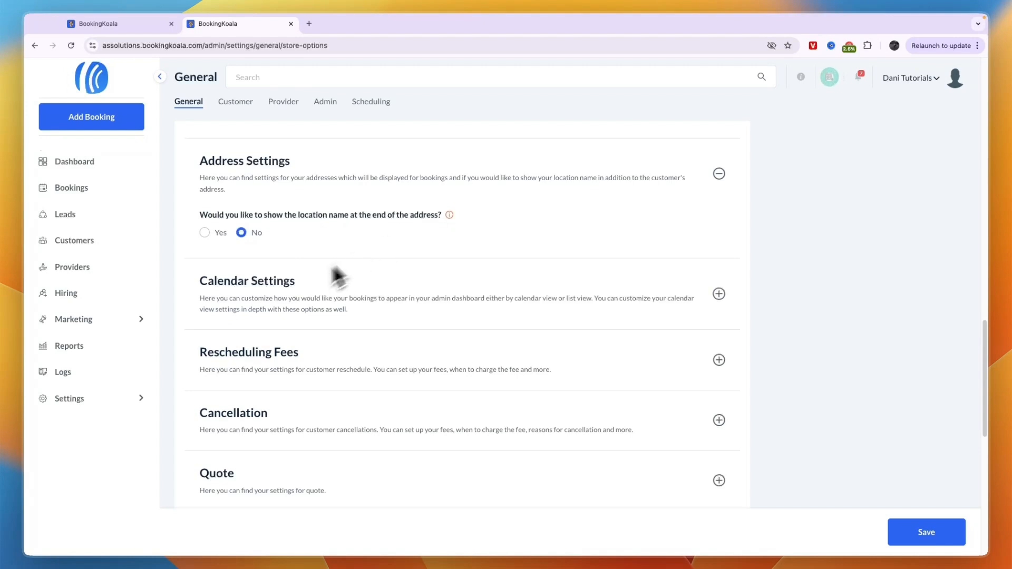
scroll(274, 277, down, 1)
- Check the Calendar Settings, then expand the Rescheduling Fees settings
click(271, 278)
scroll(306, 282, down, 4)
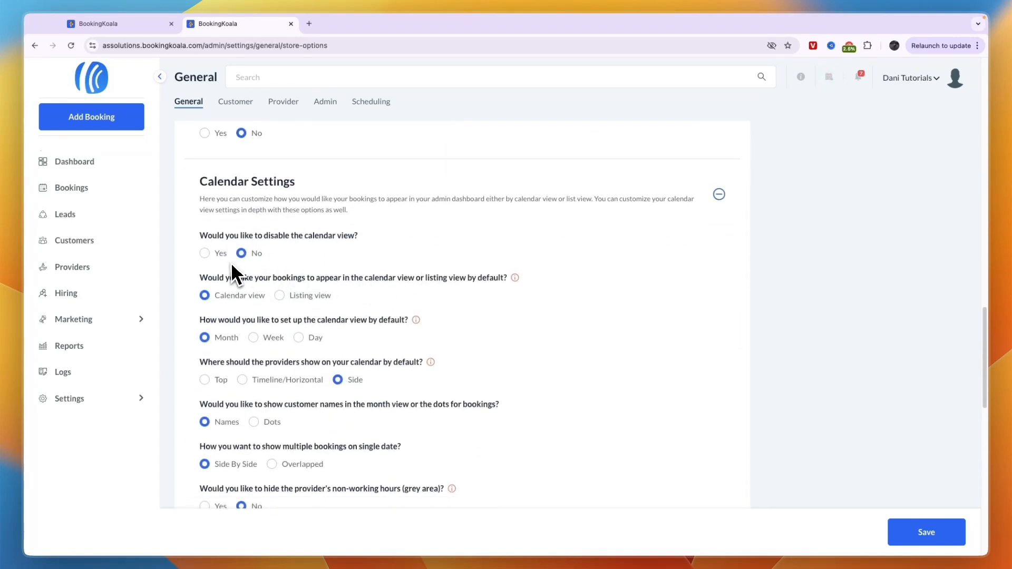
click(266, 270)
click(277, 213)
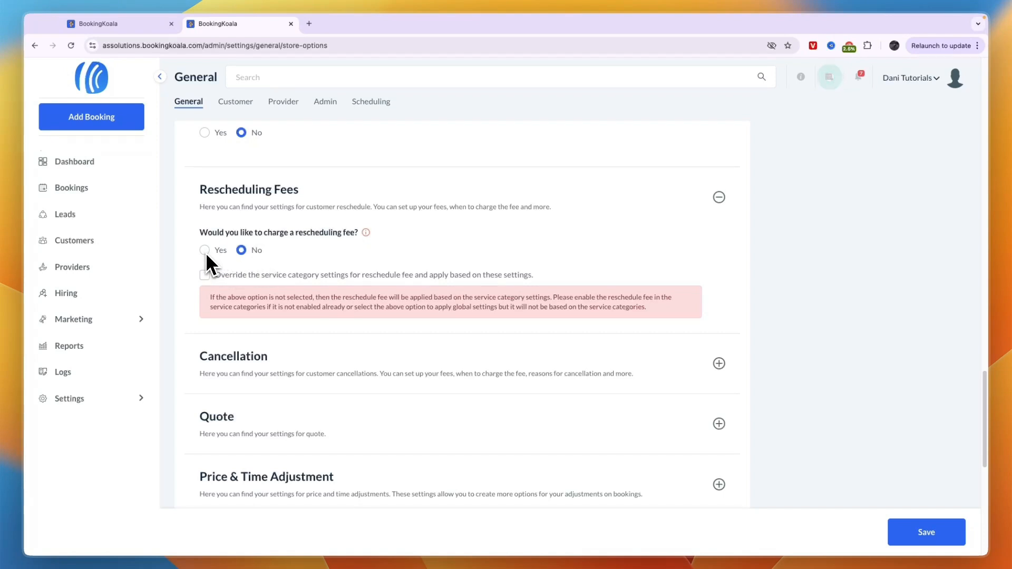
scroll(250, 308, down, 1)
- Expand Cancellation, Quote and Price & Time Adjustment, then switch to the Customer tab
click(254, 315)
scroll(263, 311, down, 3)
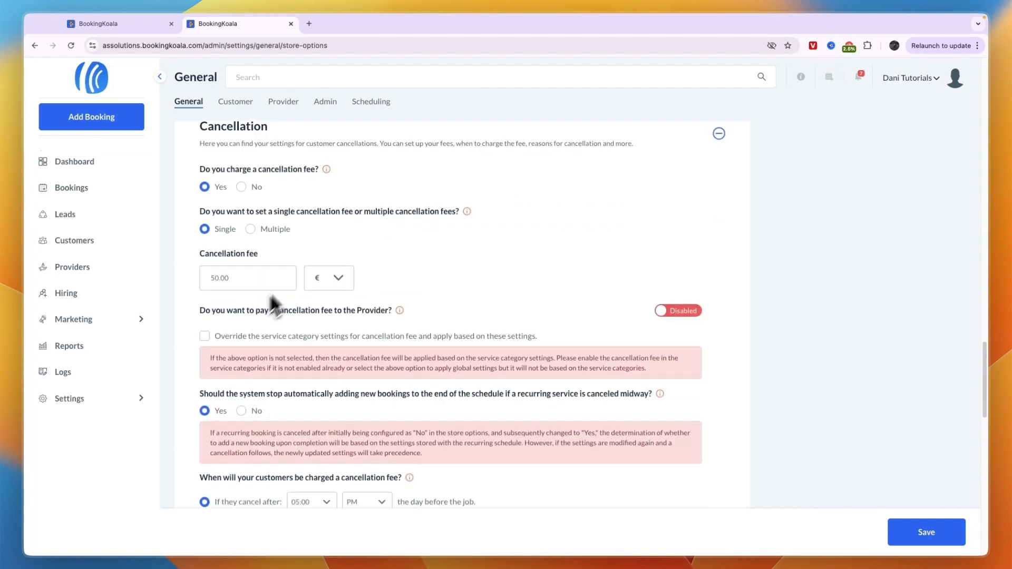
scroll(248, 229, down, 10)
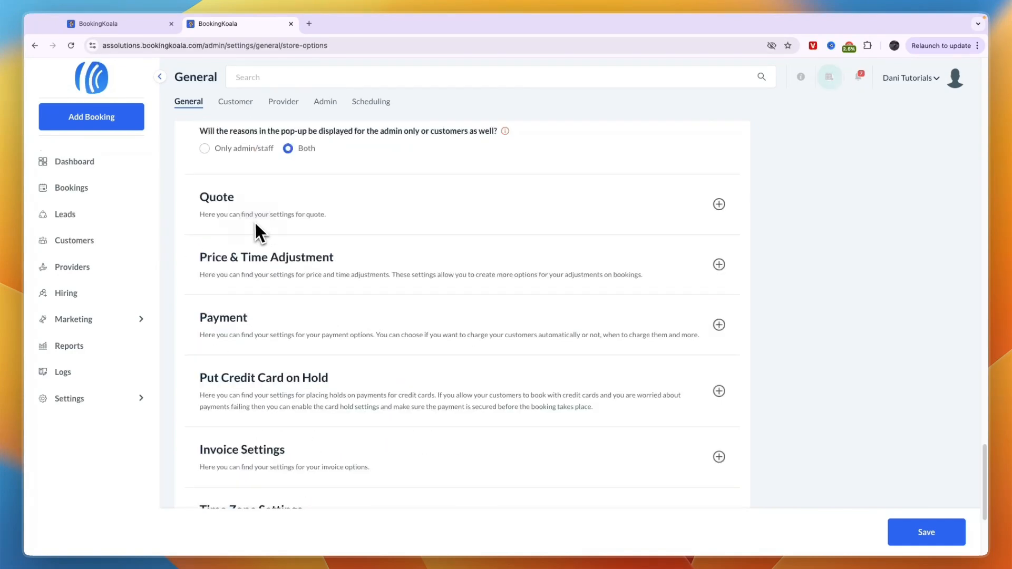
click(255, 221)
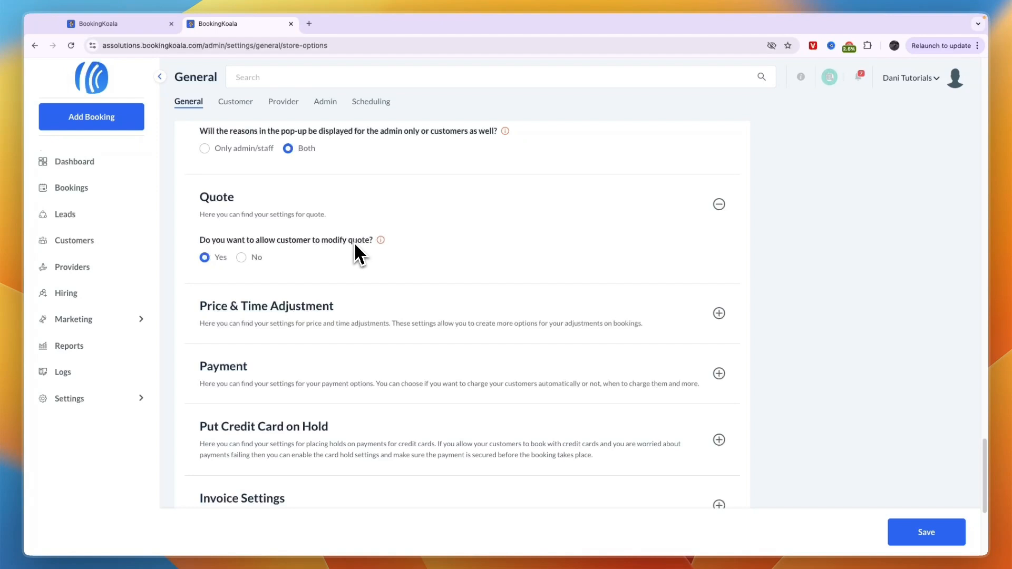
click(277, 311)
scroll(258, 327, down, 2)
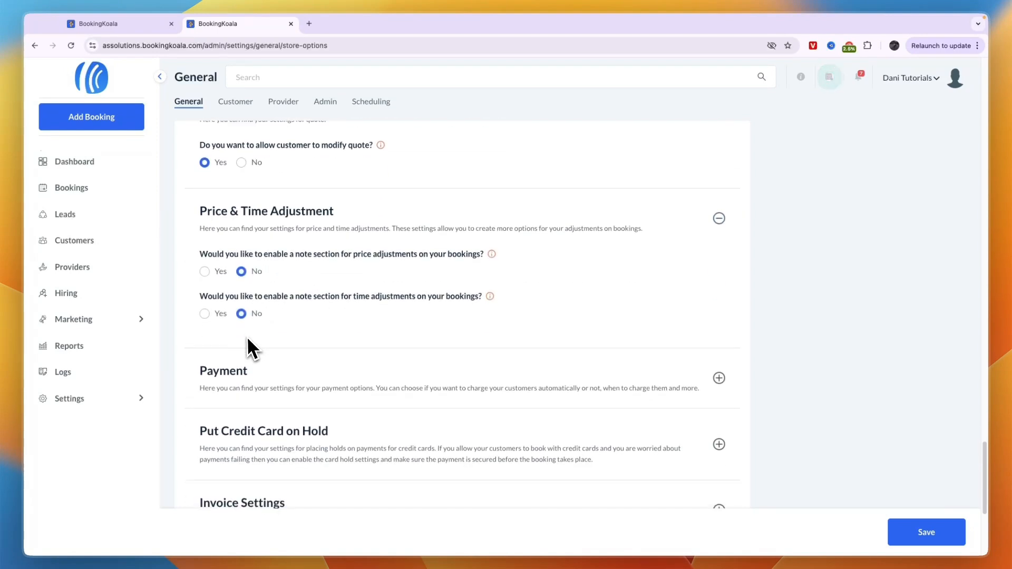
scroll(248, 340, down, 5)
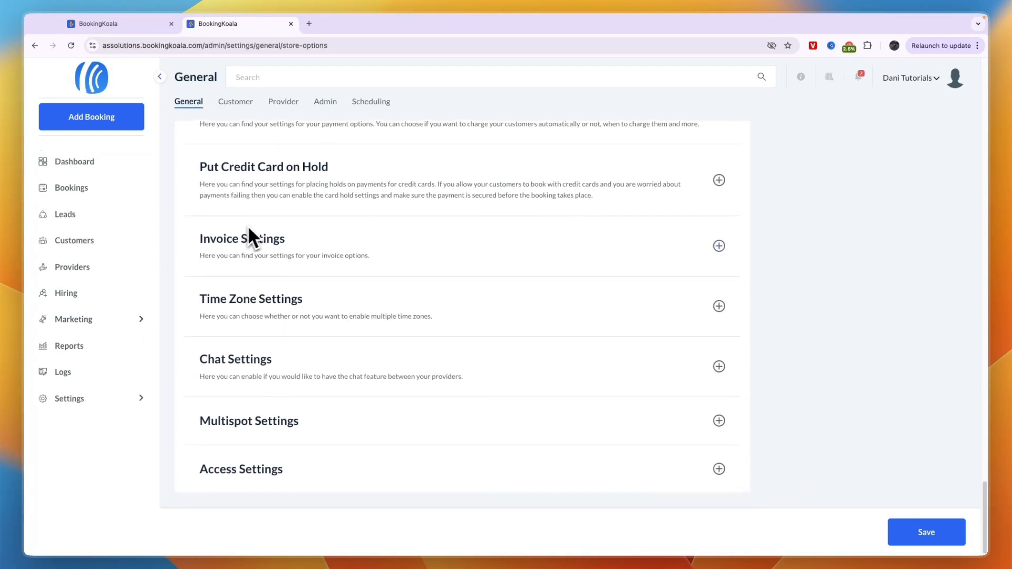
scroll(344, 400, up, 15)
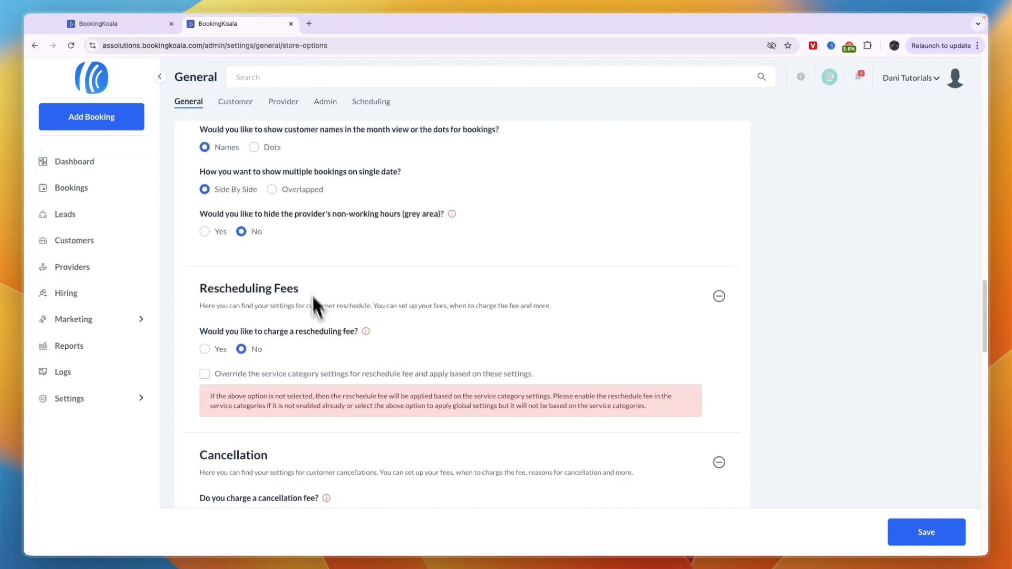
scroll(311, 295, up, 7)
click(237, 105)
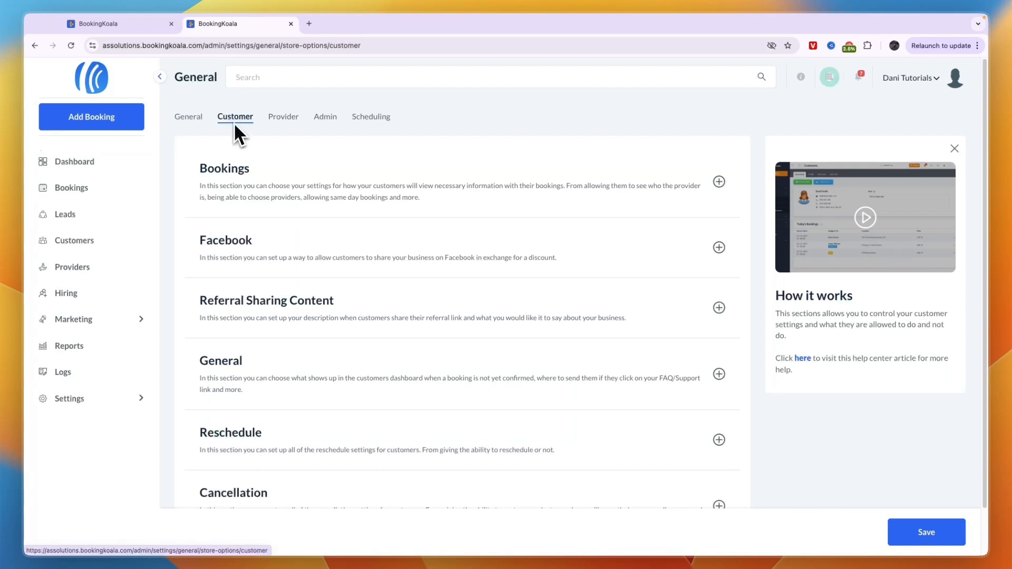
- Expand customer Bookings and set the 'see assigned provider' question to No
drag(313, 208, 264, 203)
click(260, 195)
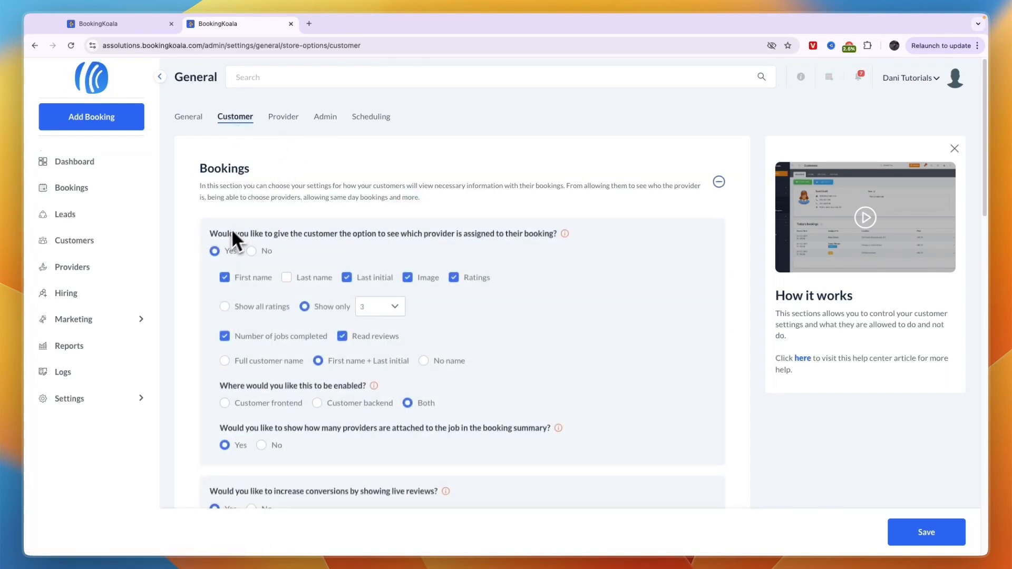
drag(211, 233, 524, 242)
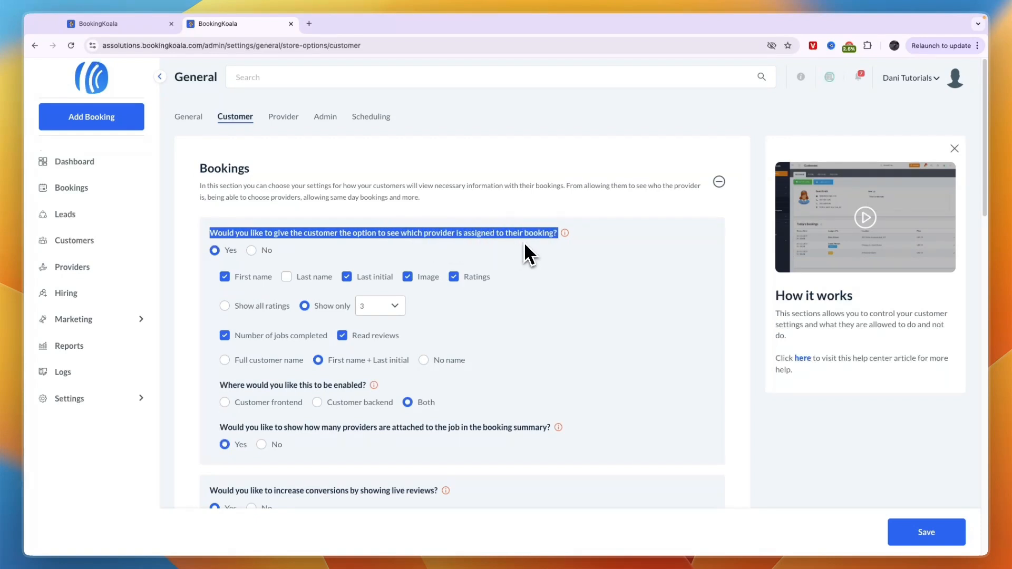
click(490, 246)
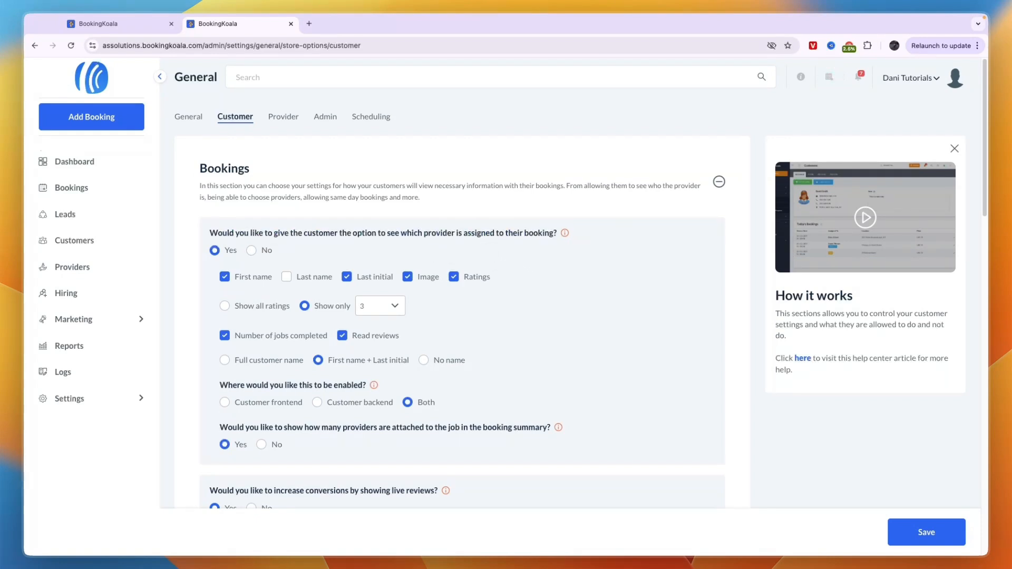
click(264, 251)
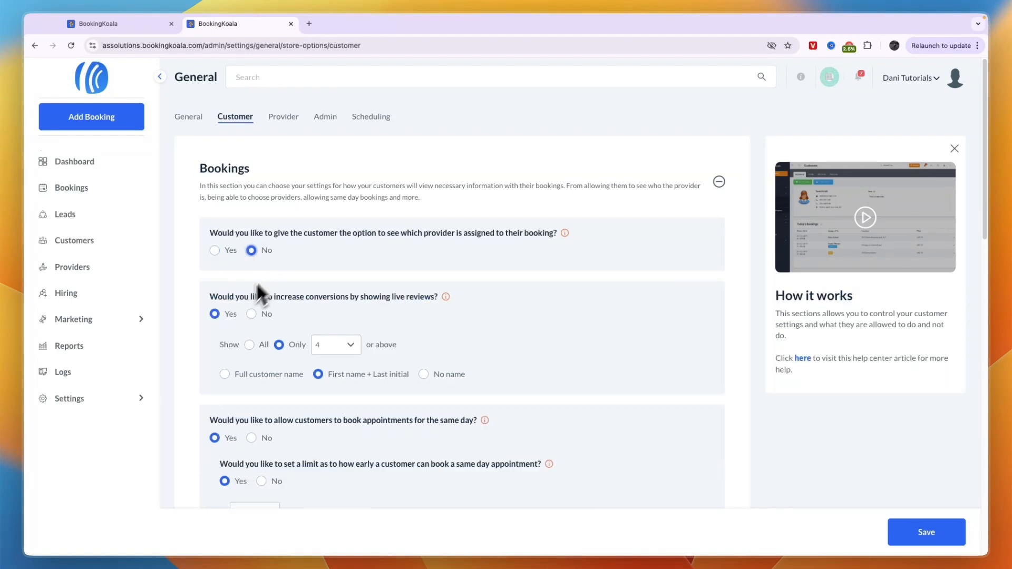
- Set the same-day booking question to No, then move to the Provider tab
drag(210, 296, 393, 302)
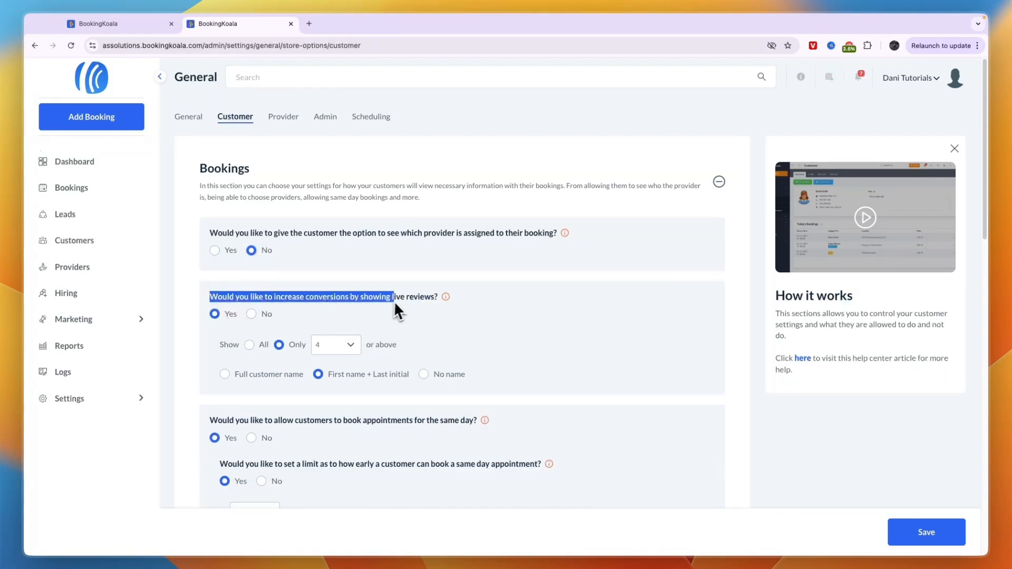
click(429, 304)
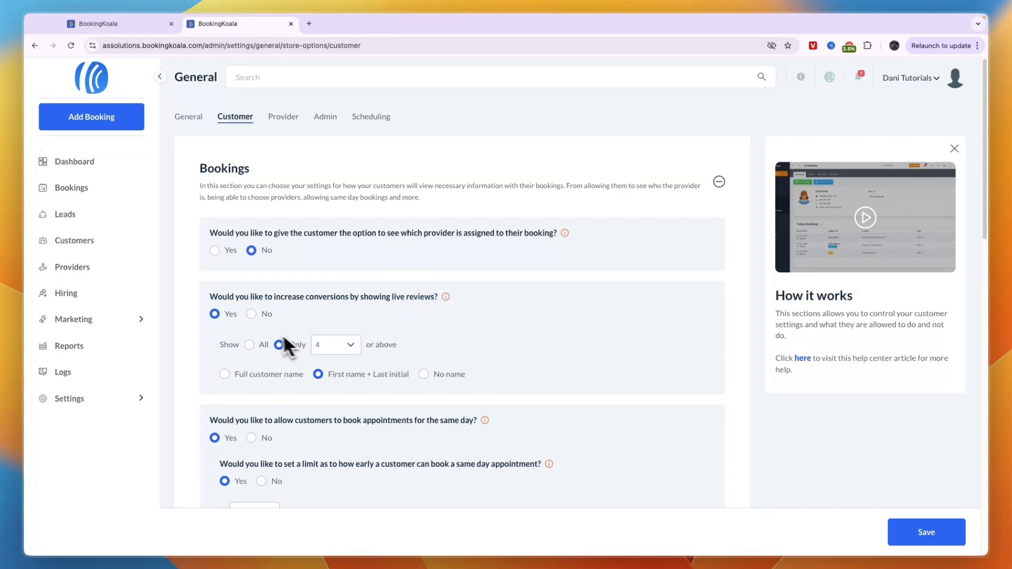
scroll(279, 321, down, 1)
scroll(284, 324, down, 5)
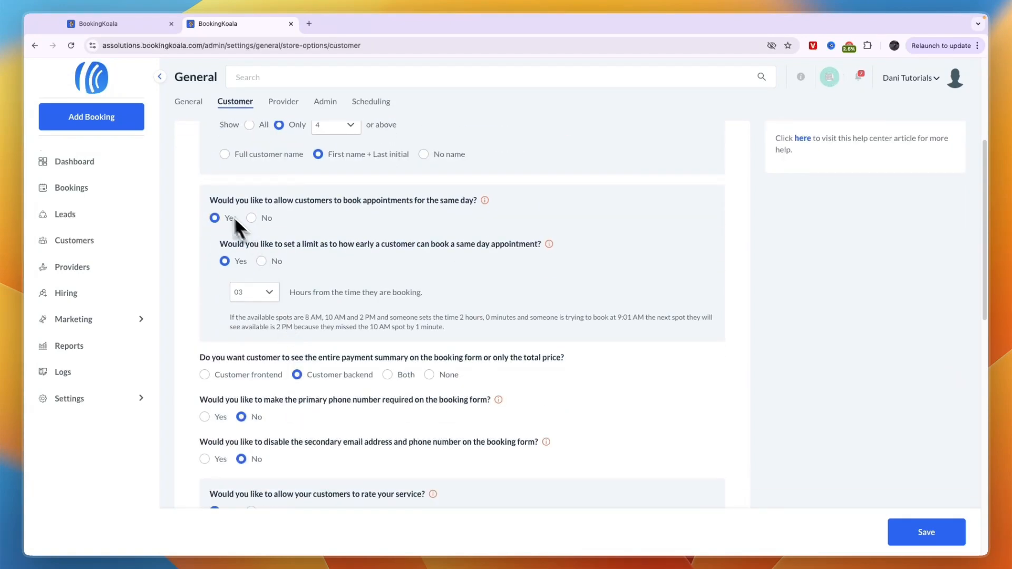
drag(210, 201, 501, 213)
click(501, 213)
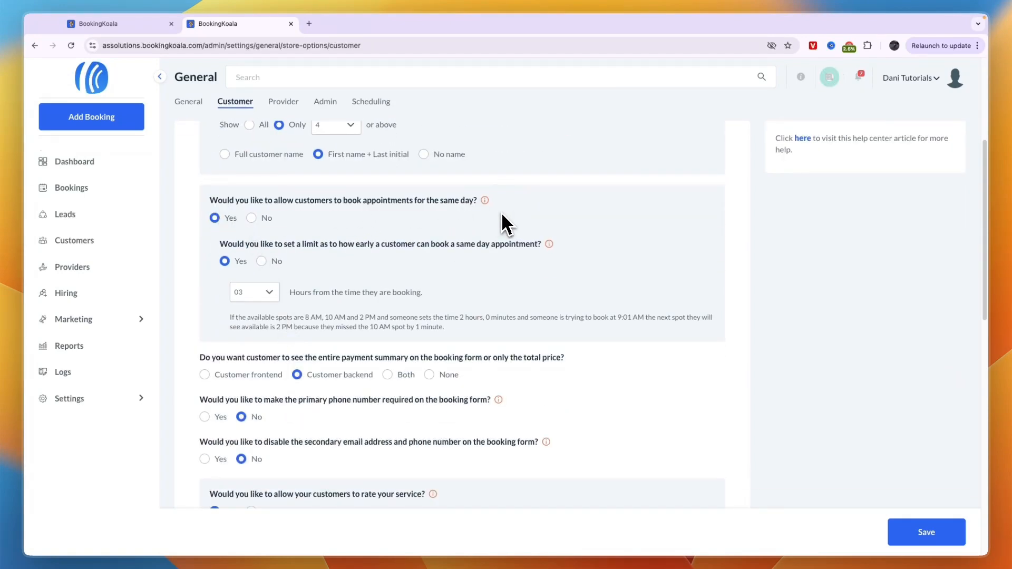
click(264, 218)
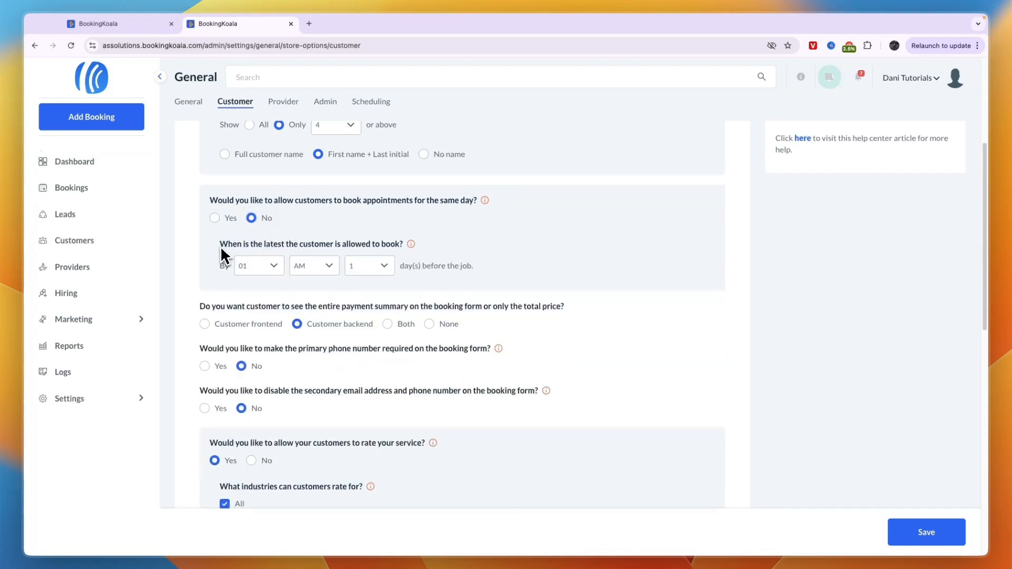
drag(220, 244, 327, 249)
click(444, 266)
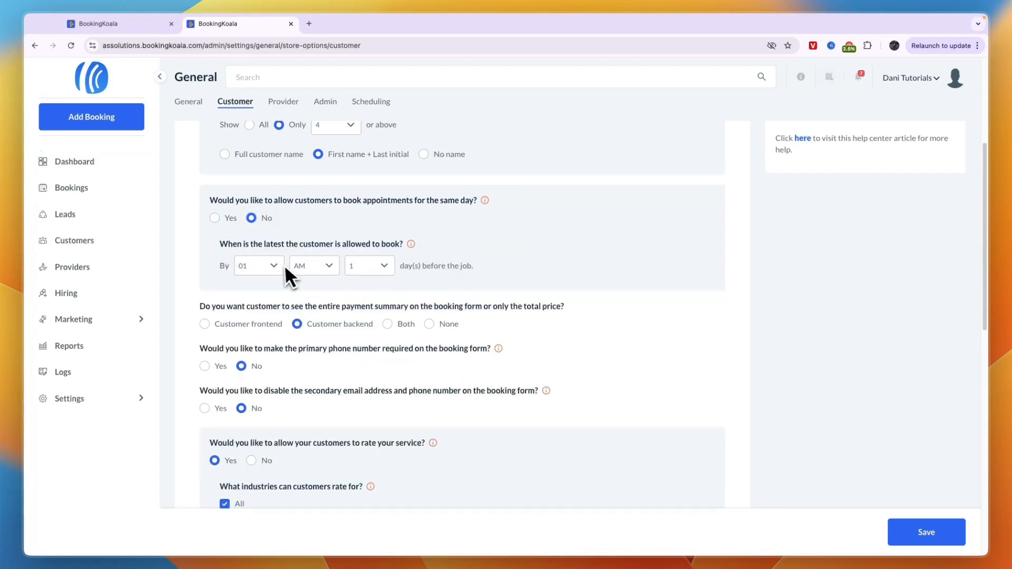
scroll(249, 304, down, 10)
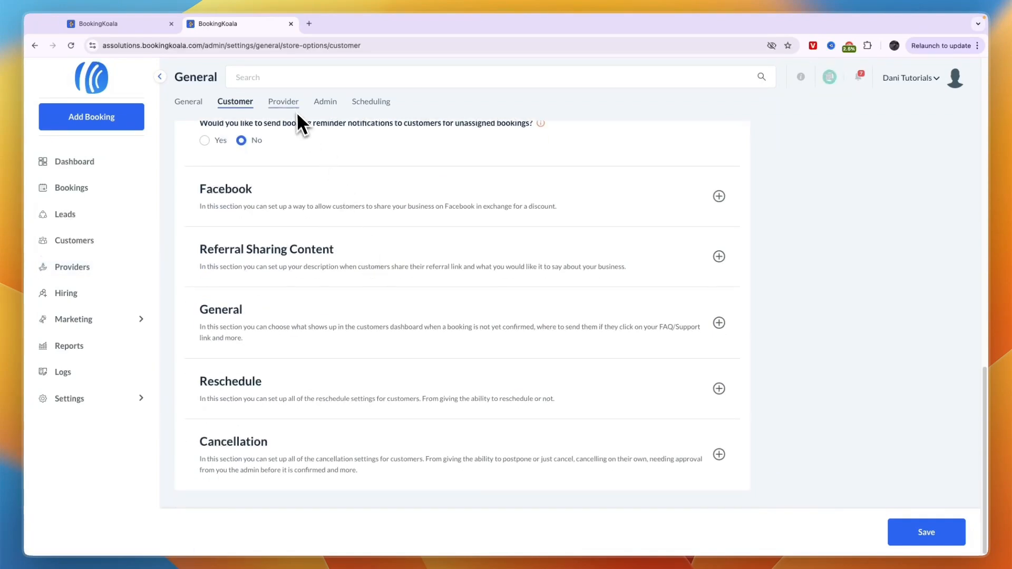
click(292, 103)
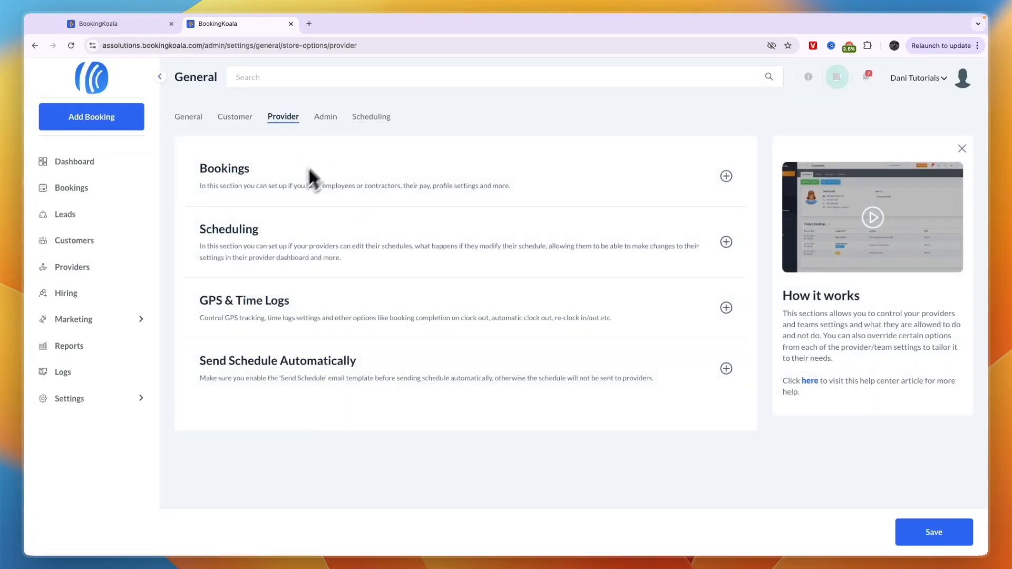
- Scroll through the Admin tab's store options
click(324, 118)
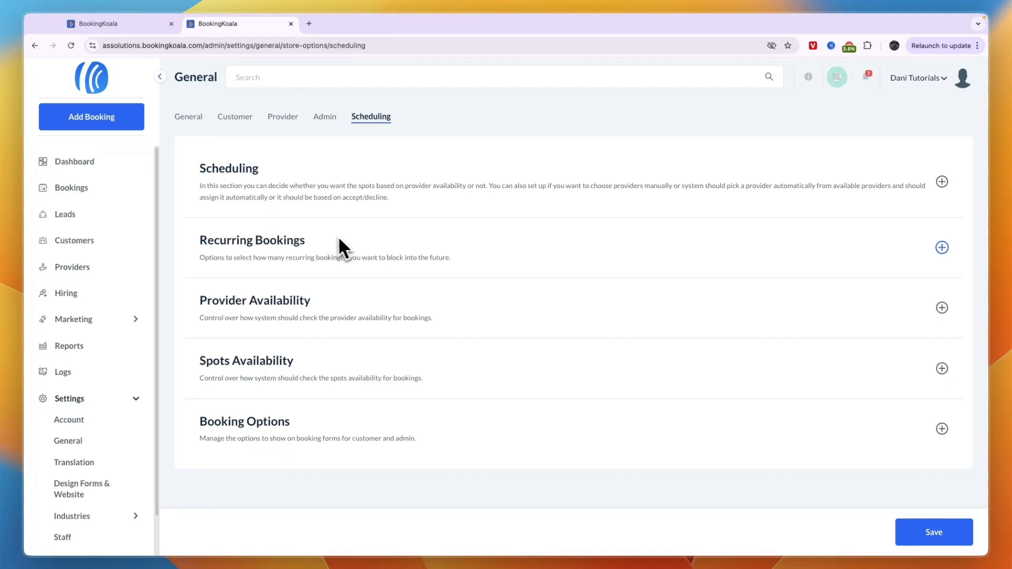
scroll(63, 400, down, 2)
mouse_move(64, 437)
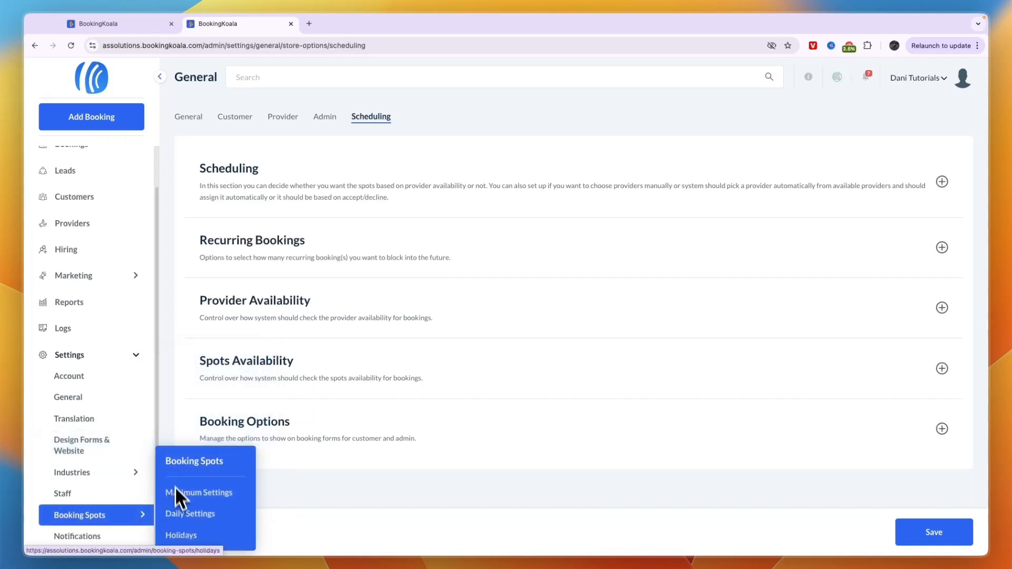
- Browse the available themes on Website Builder & Themes and close without leaving Simple
click(203, 430)
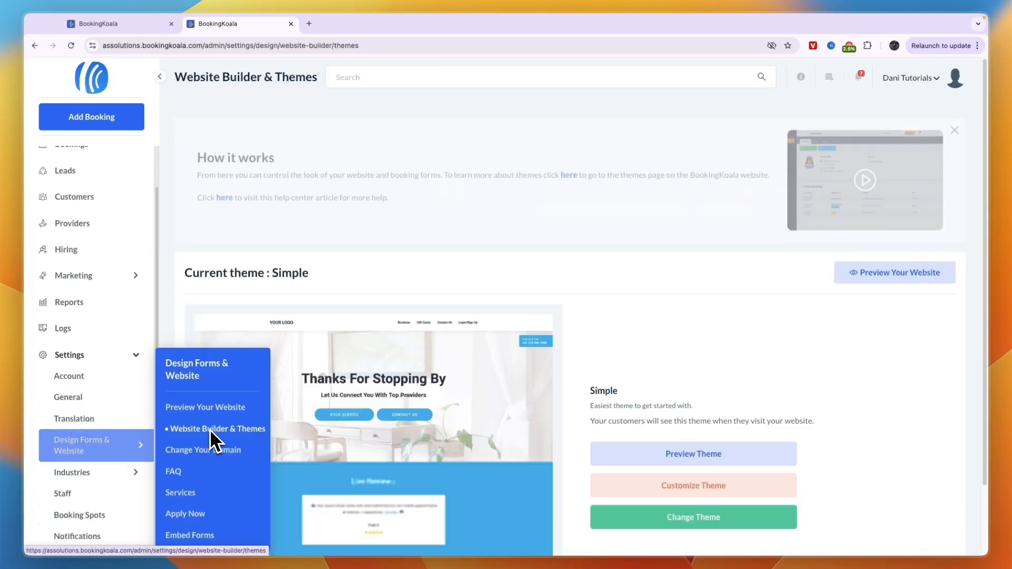
scroll(422, 437, down, 2)
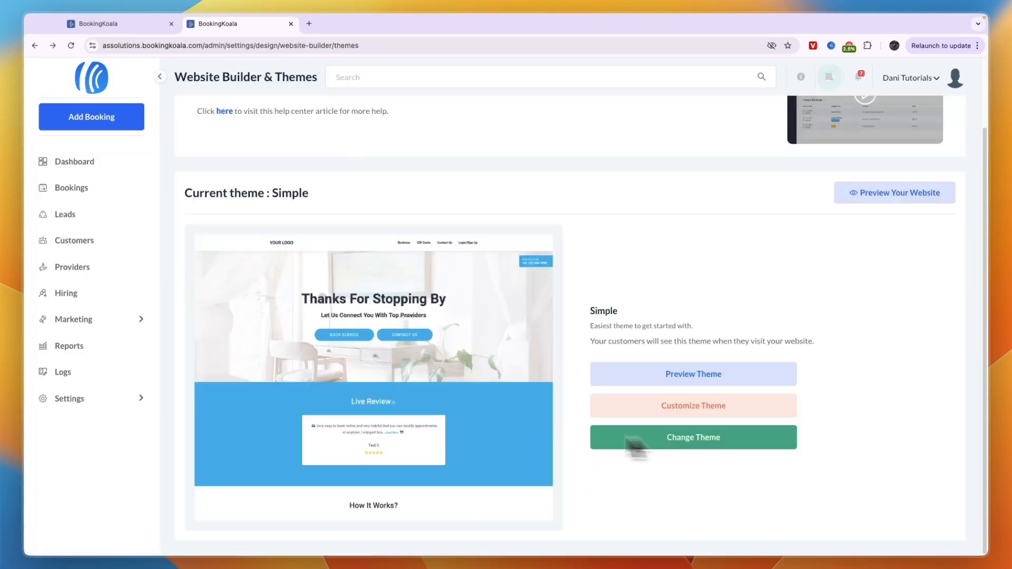
click(663, 442)
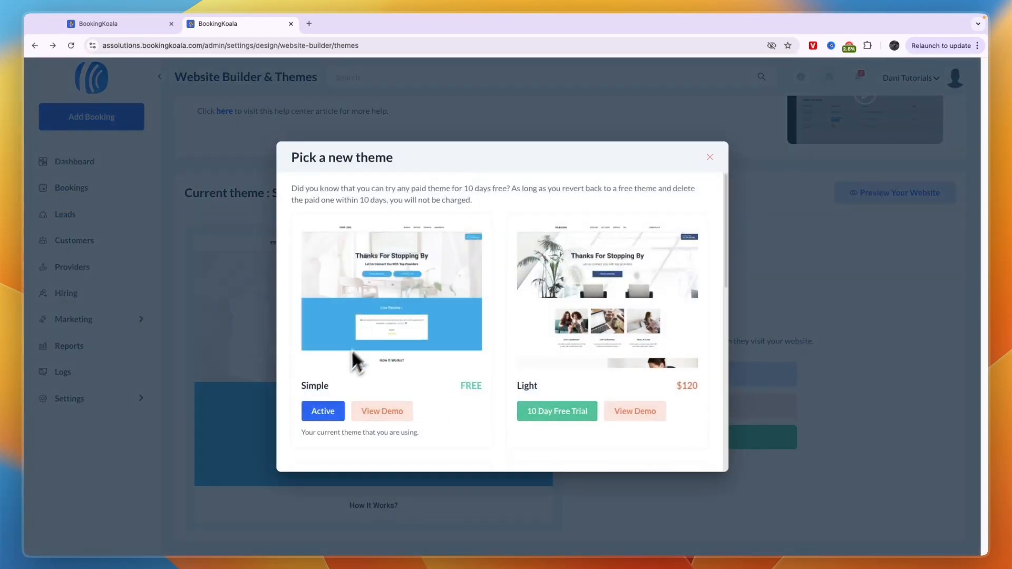
scroll(422, 343, down, 5)
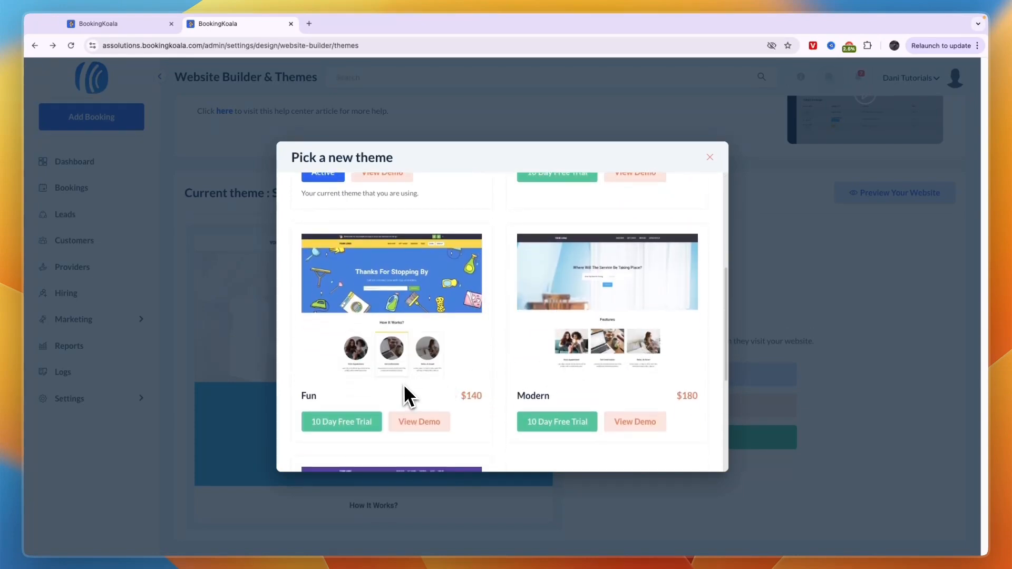
scroll(401, 380, down, 5)
scroll(453, 406, up, 10)
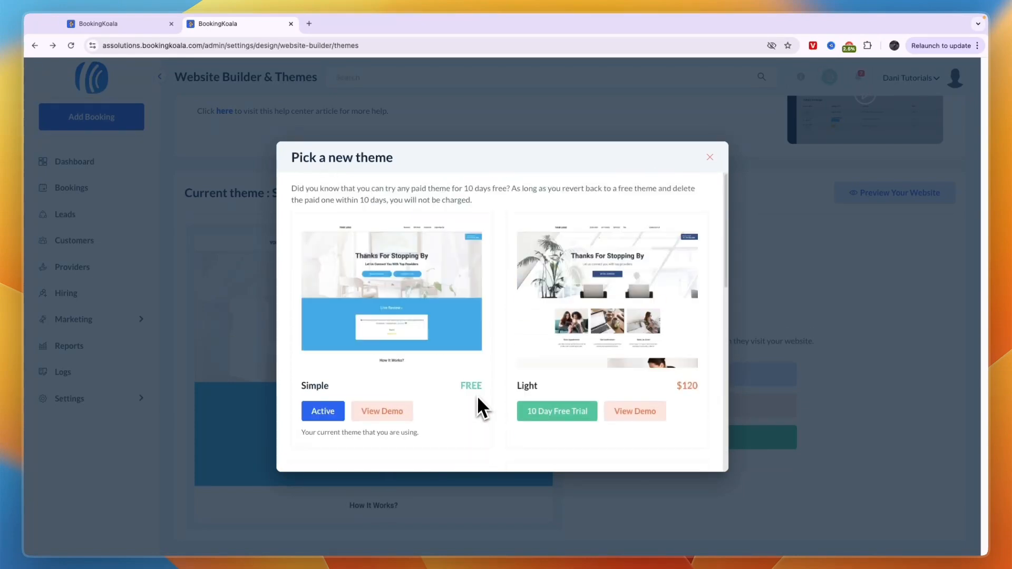
scroll(480, 408, down, 5)
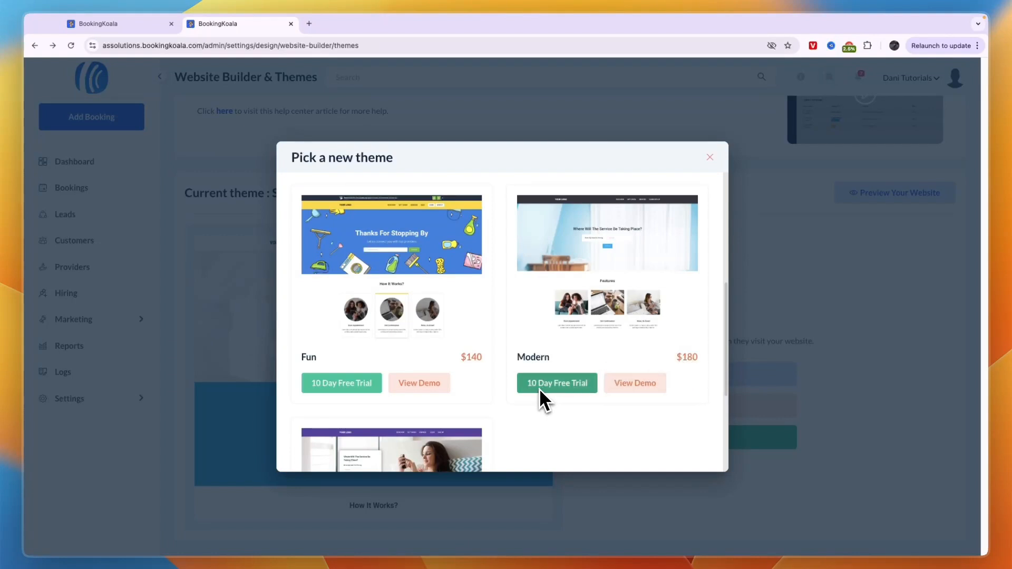
scroll(543, 395, up, 5)
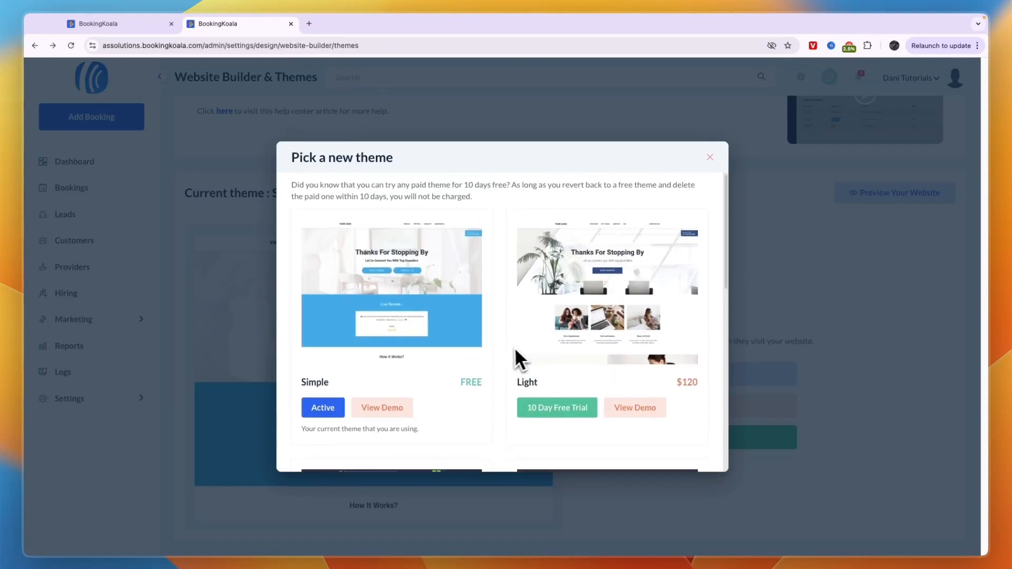
click(711, 157)
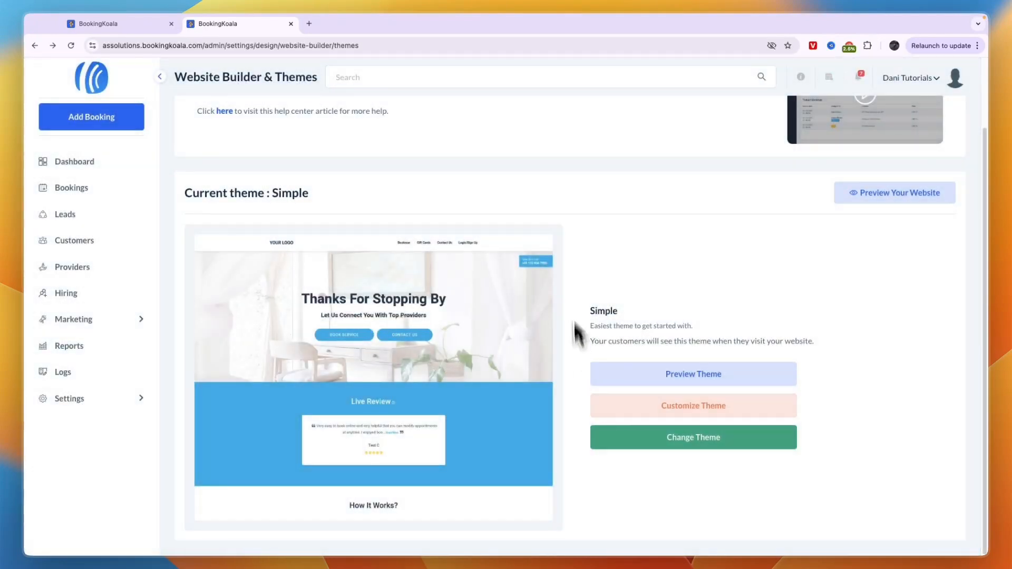
- Open the Simple theme builder, then view Domains and Buy New Domain in a new tab
click(701, 407)
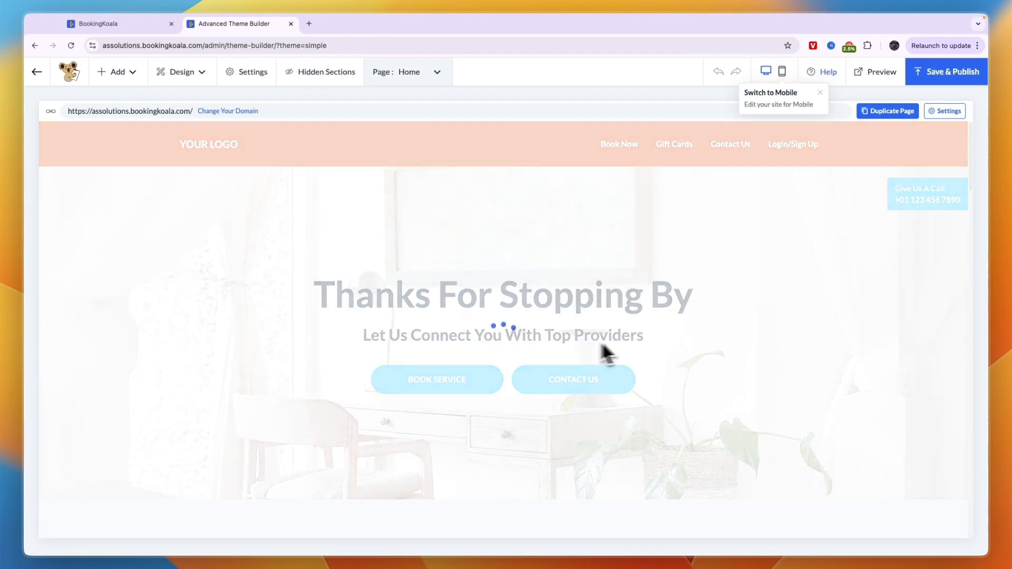
scroll(427, 219, down, 3)
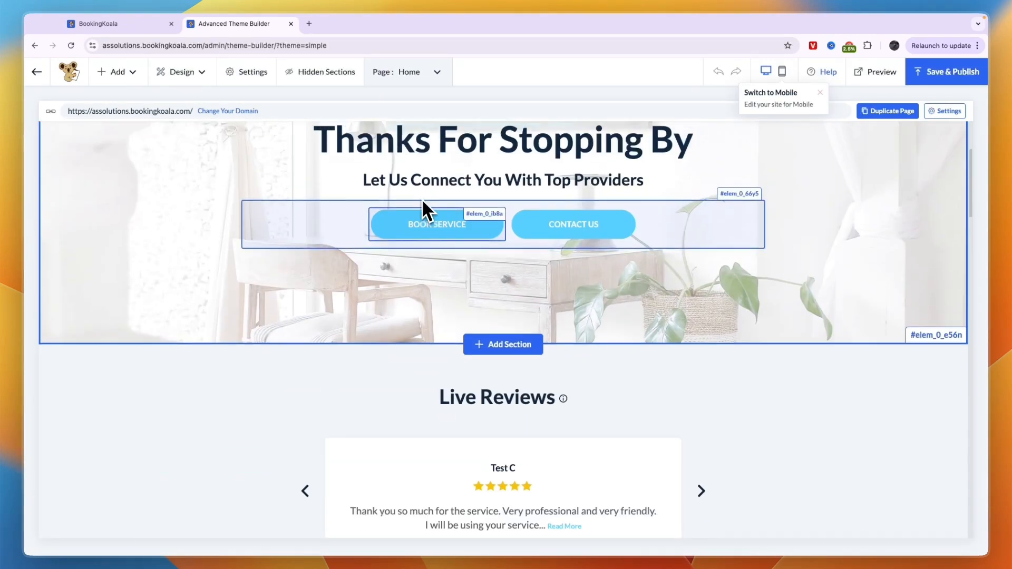
scroll(422, 200, up, 3)
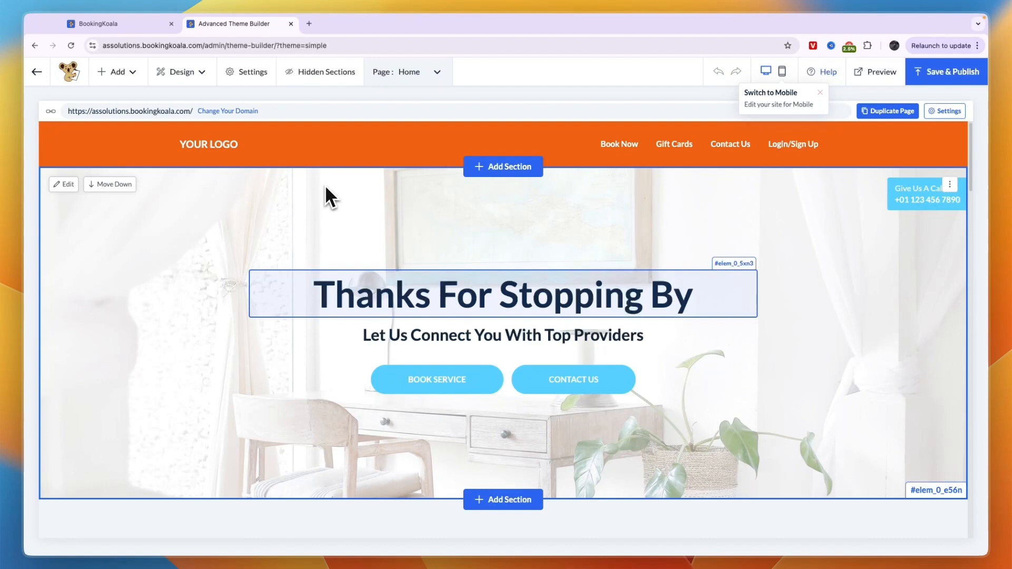
click(226, 111)
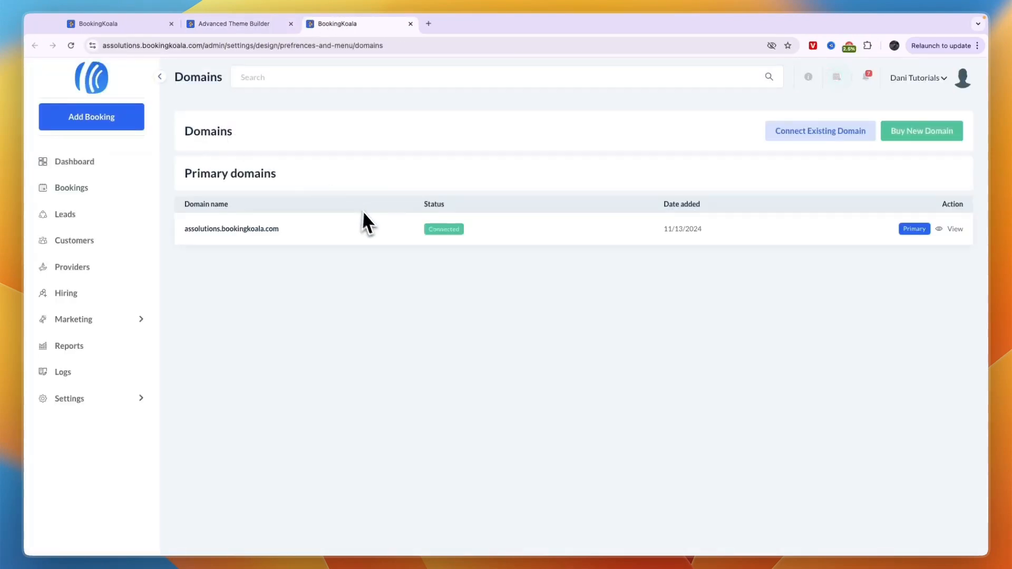
click(933, 134)
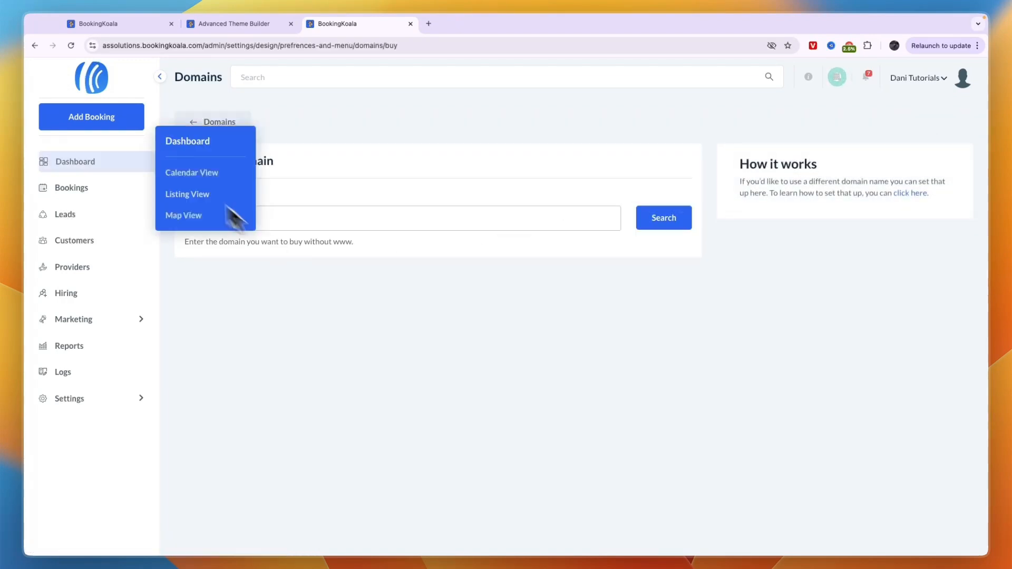
- Replace the YOUR LOGO header placeholder with the logo image from the gallery
click(223, 26)
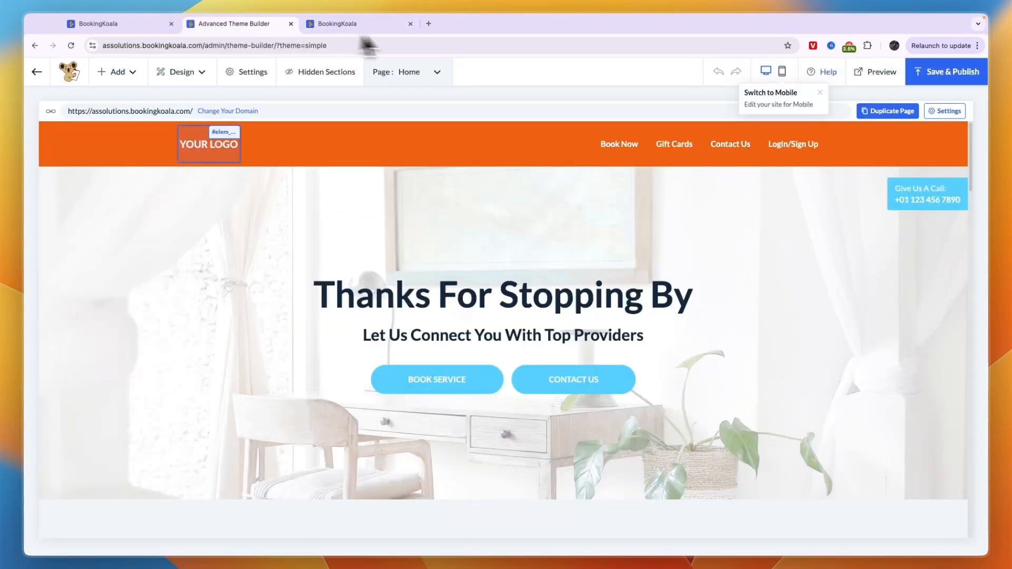
click(411, 23)
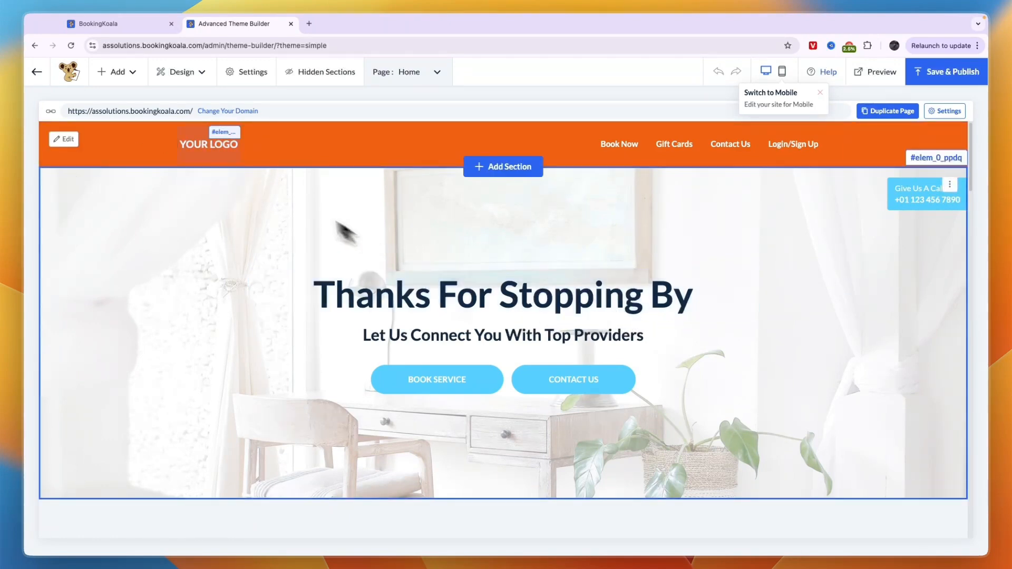
click(198, 137)
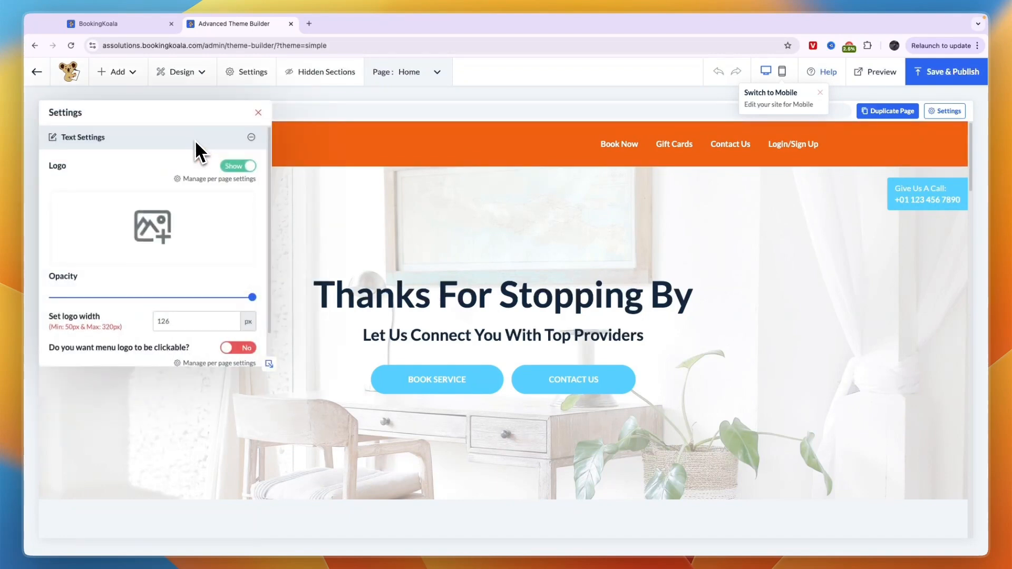
click(154, 228)
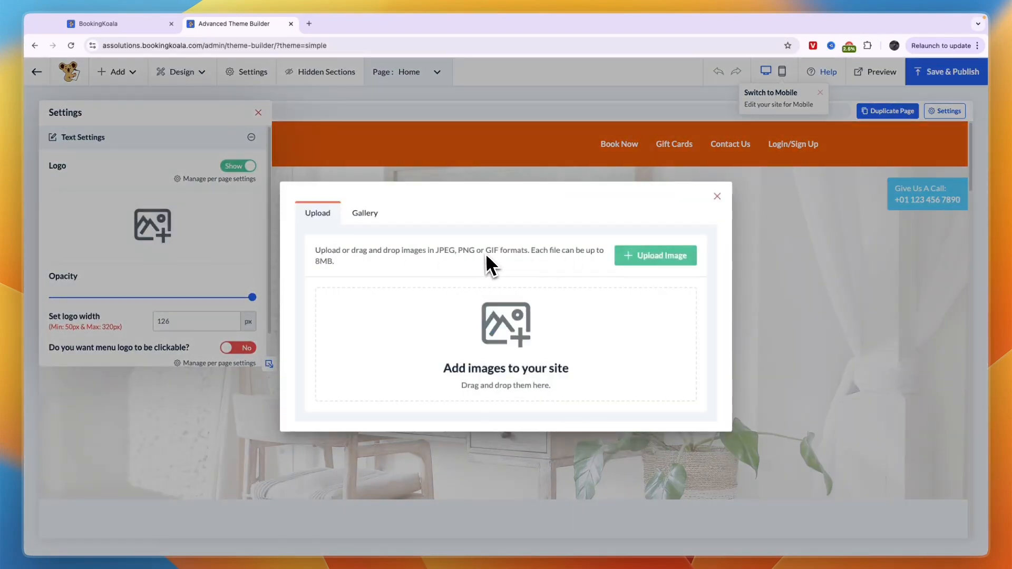
click(364, 217)
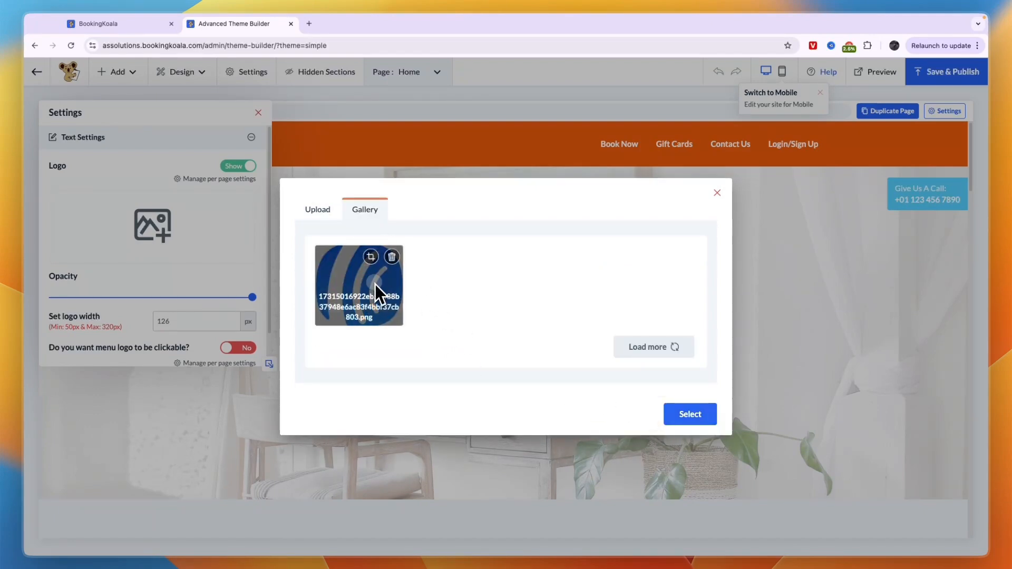
click(691, 422)
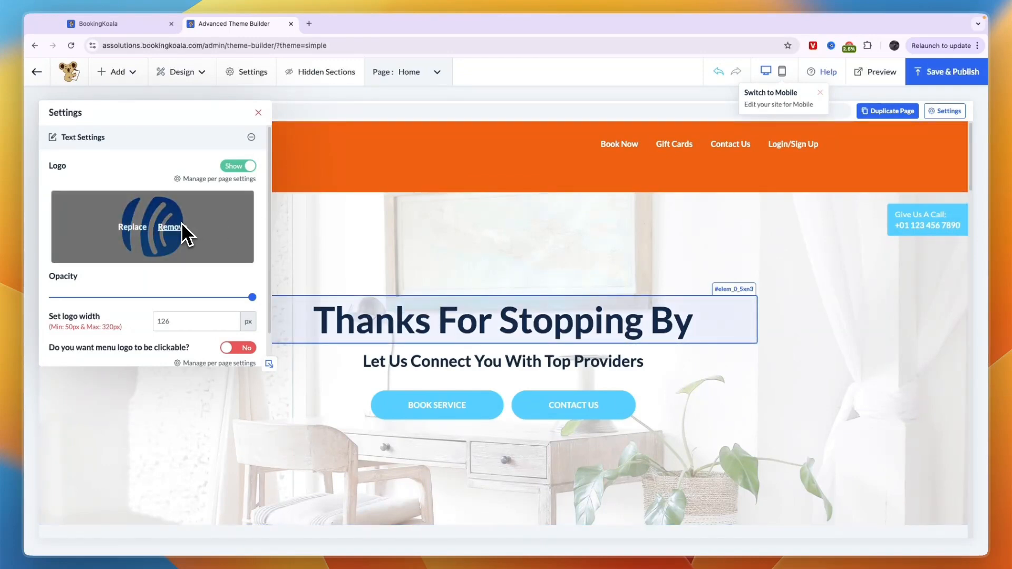
click(258, 112)
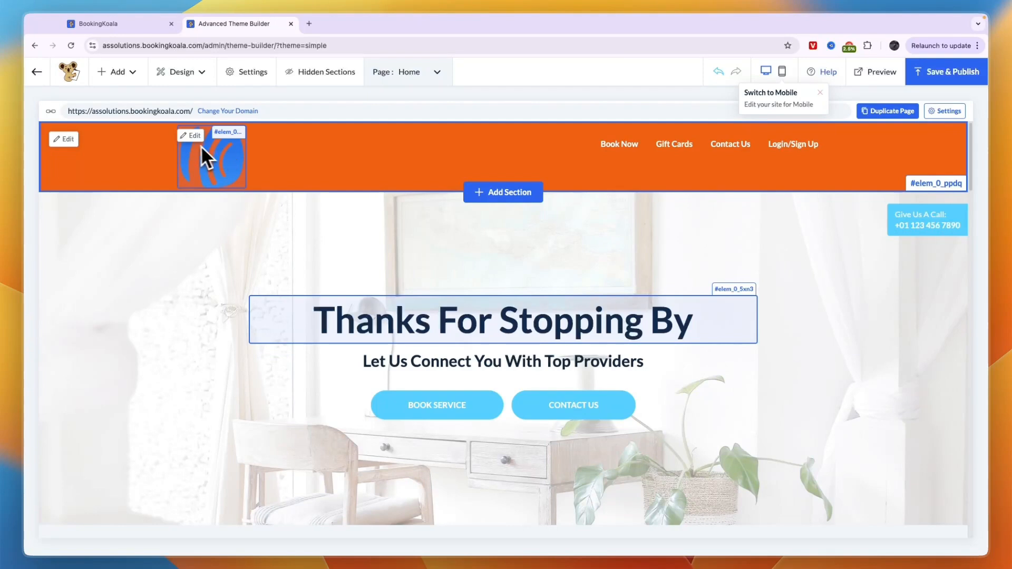
- Reduce the header logo width from 126 px to 68 px
click(192, 136)
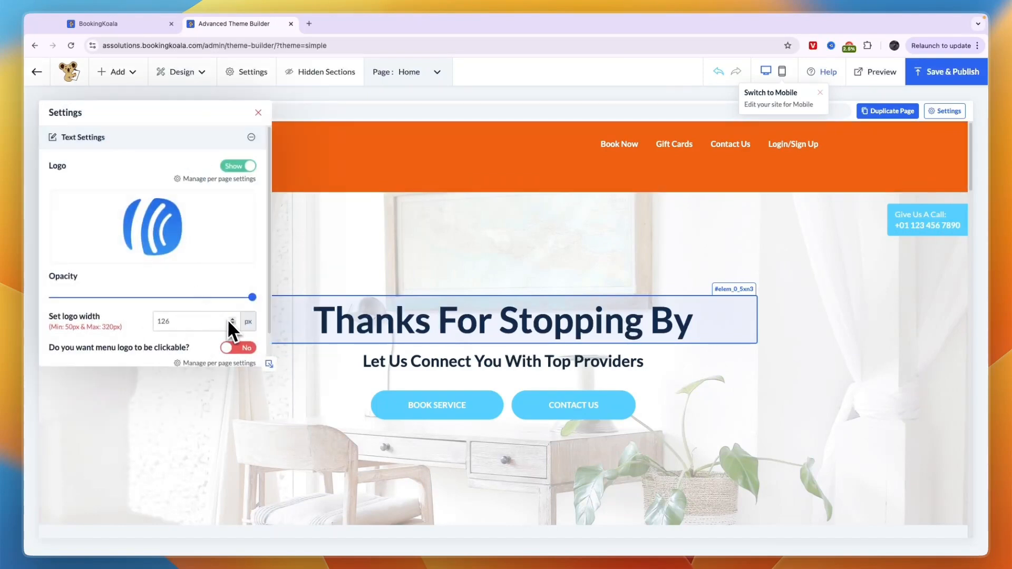
scroll(232, 322, down, 20)
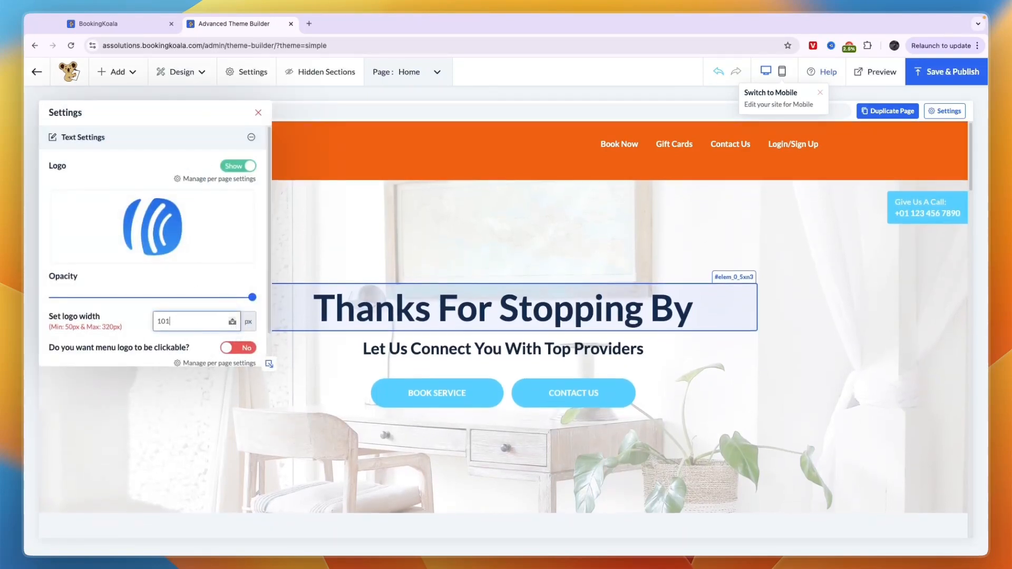
scroll(232, 322, down, 20)
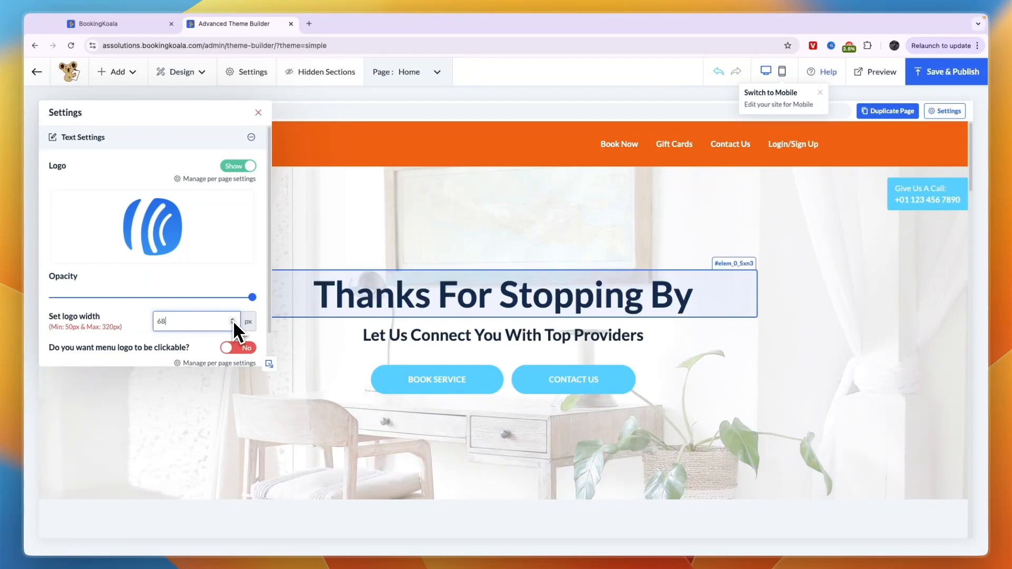
click(259, 113)
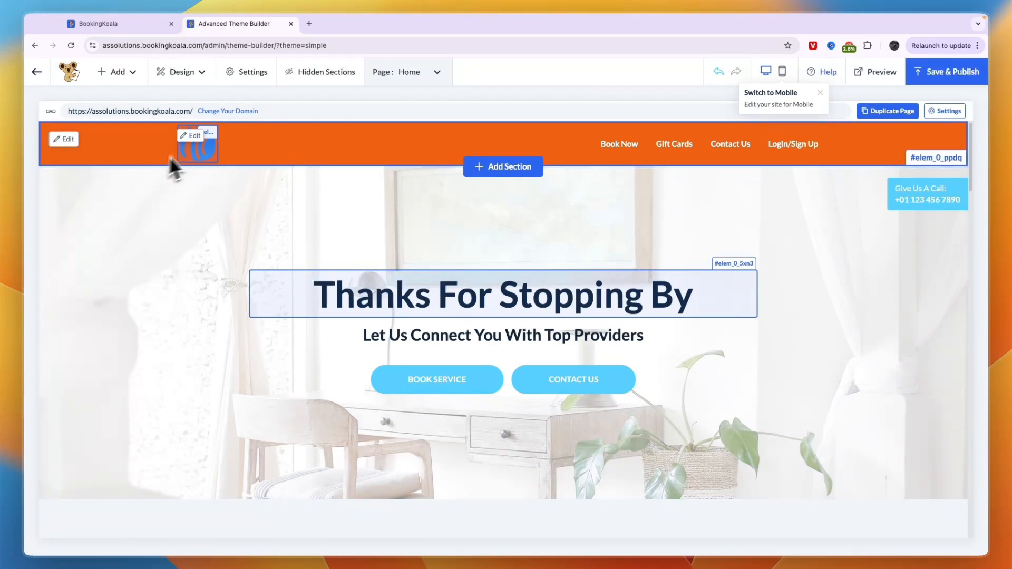
- Change the header background colour from orange to light blue
click(64, 140)
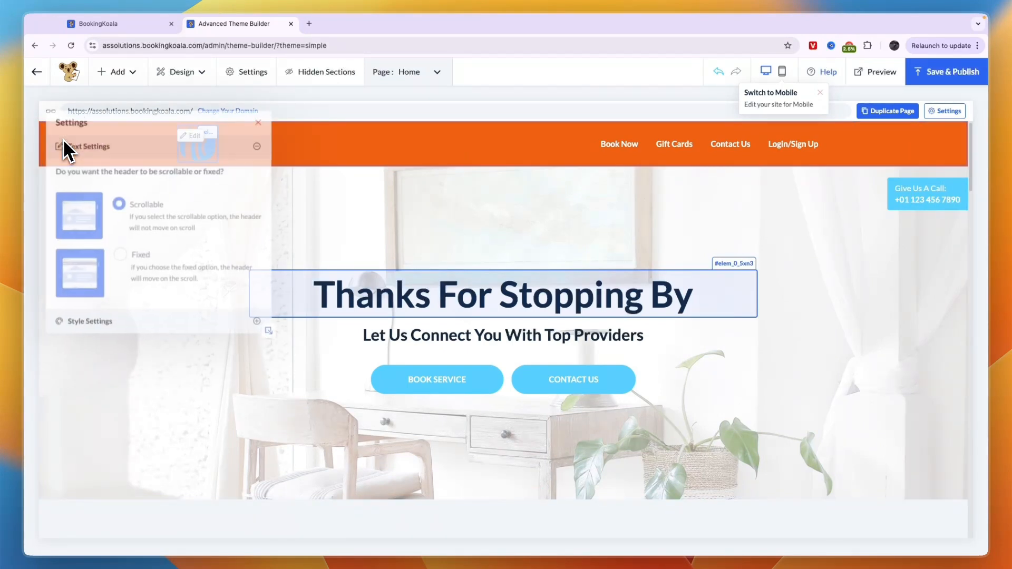
click(100, 319)
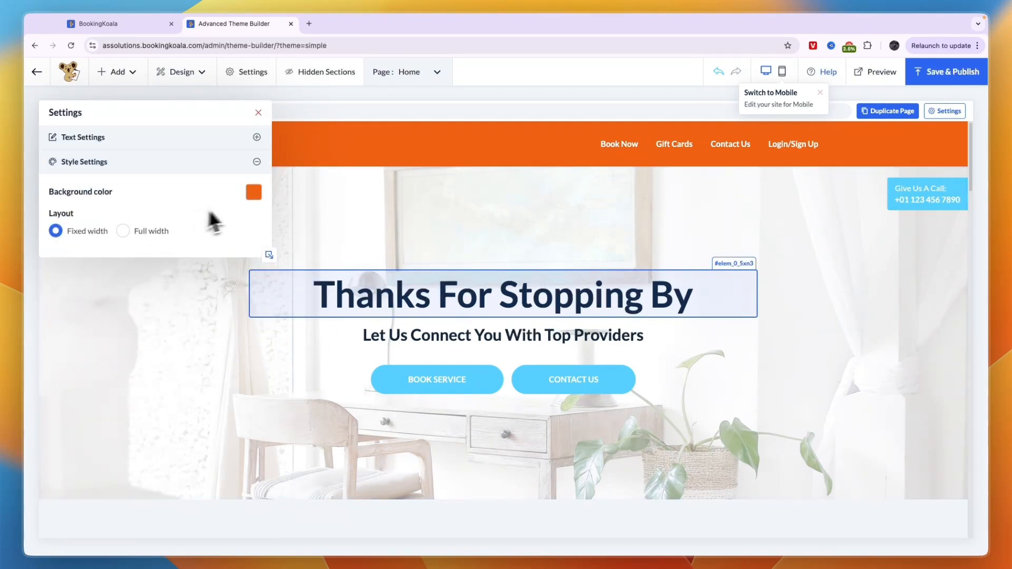
click(253, 192)
click(345, 262)
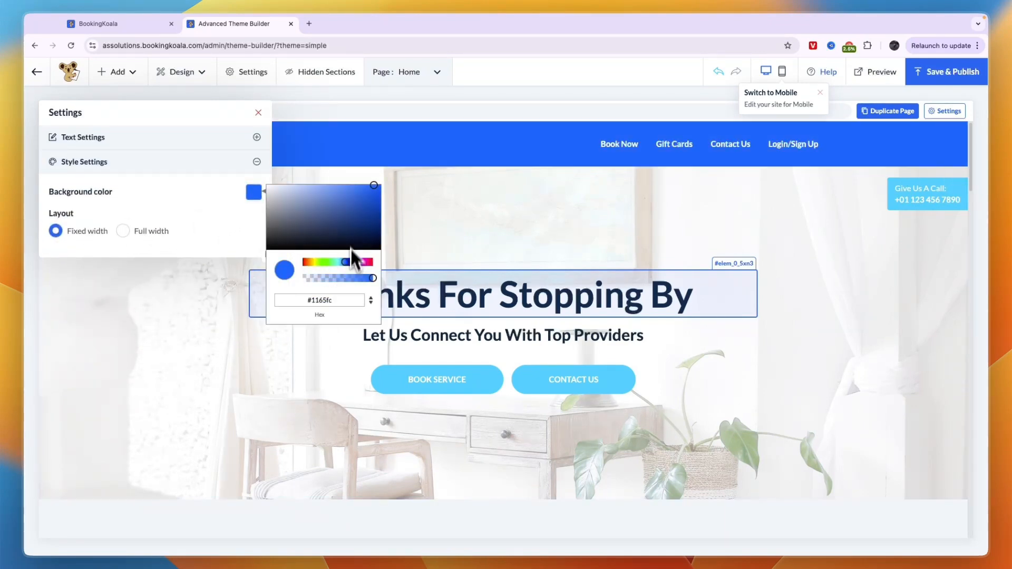
click(346, 183)
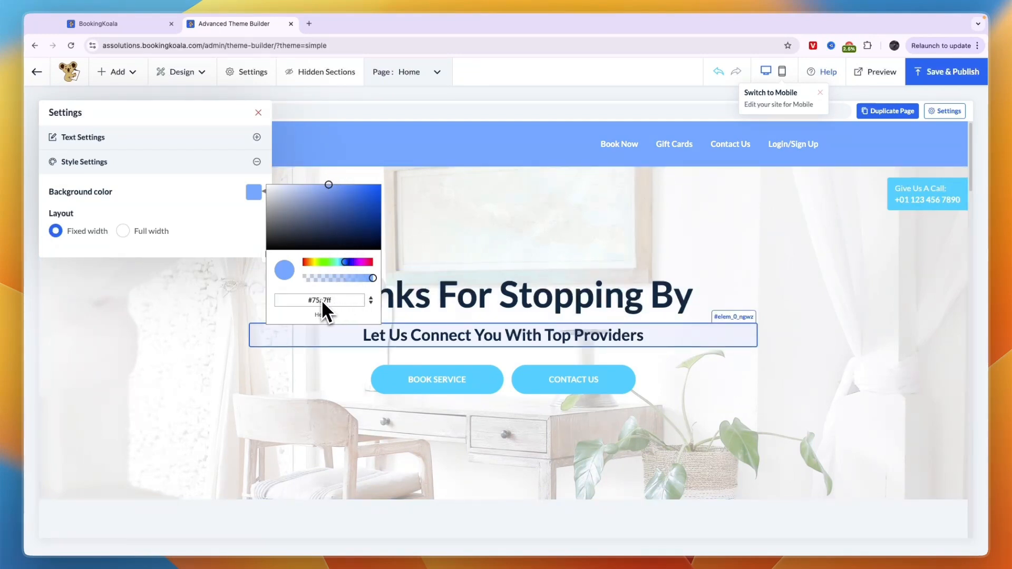
click(232, 251)
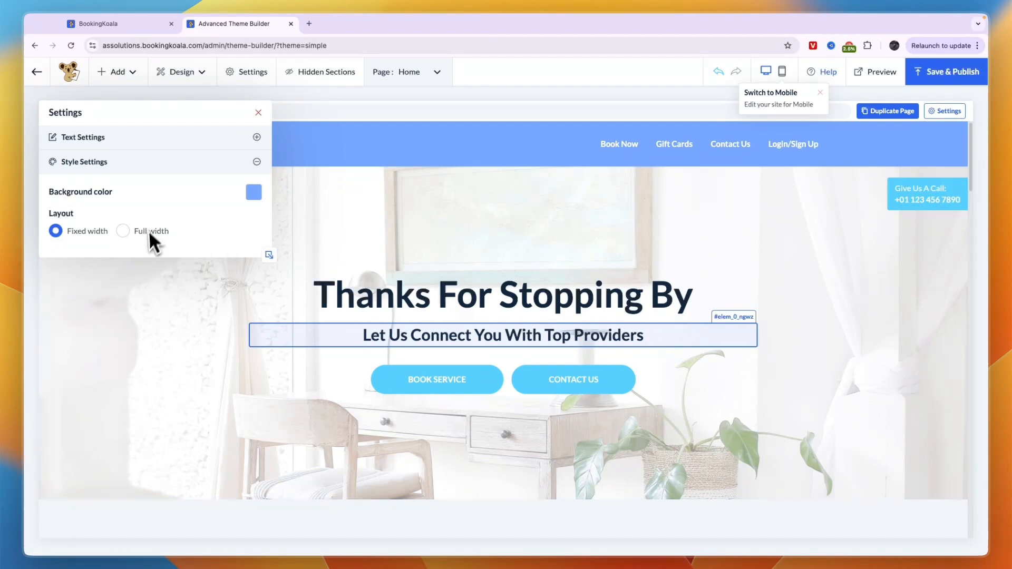
- Set the header to Fixed instead of Scrollable
click(90, 137)
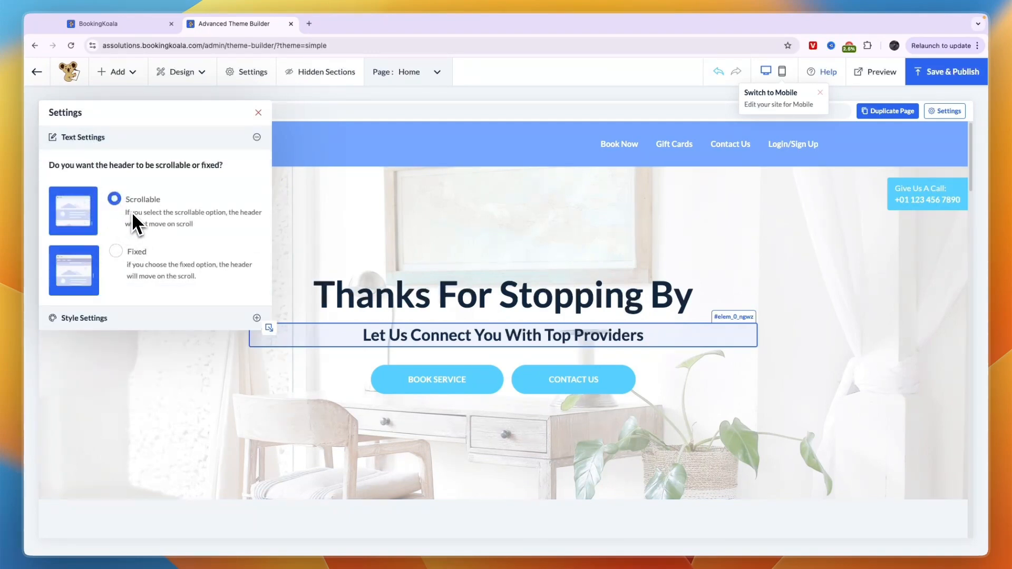
click(118, 254)
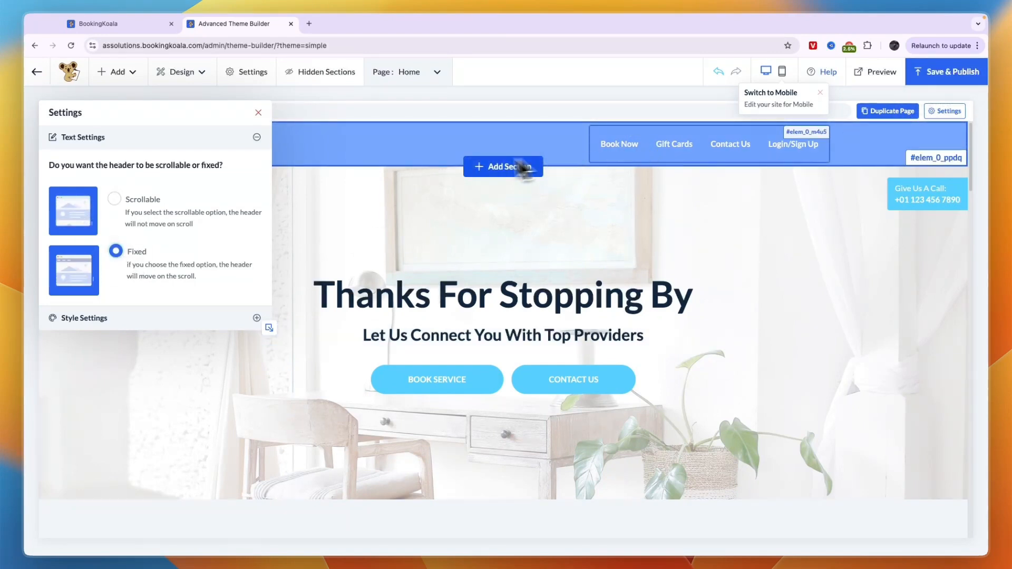
click(258, 114)
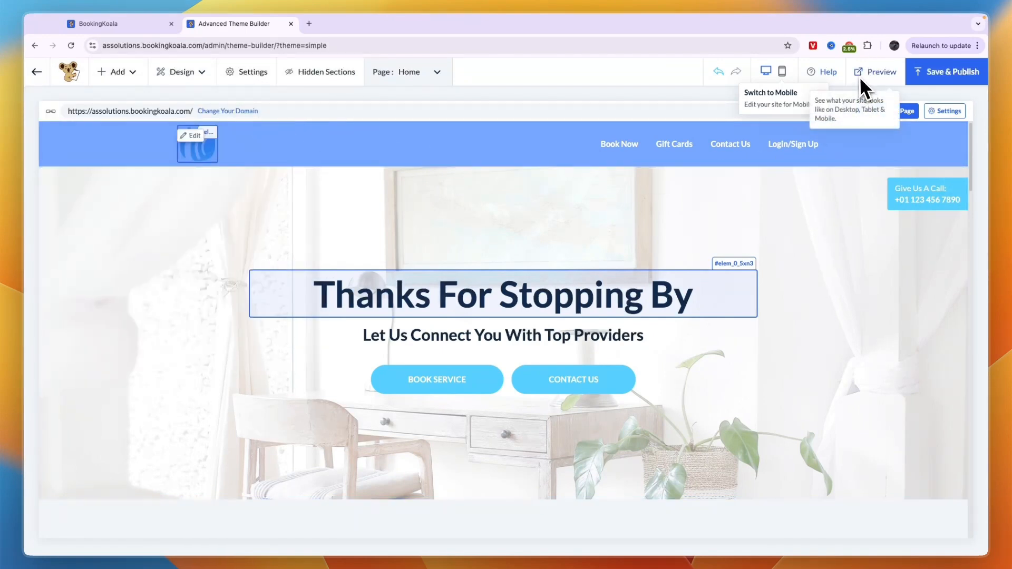
click(782, 72)
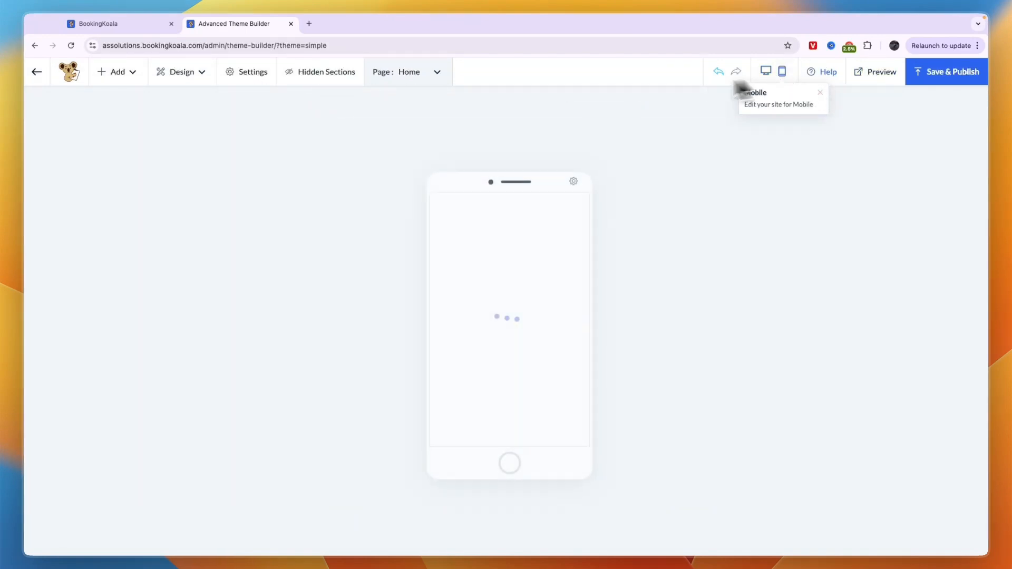
scroll(496, 360, down, 4)
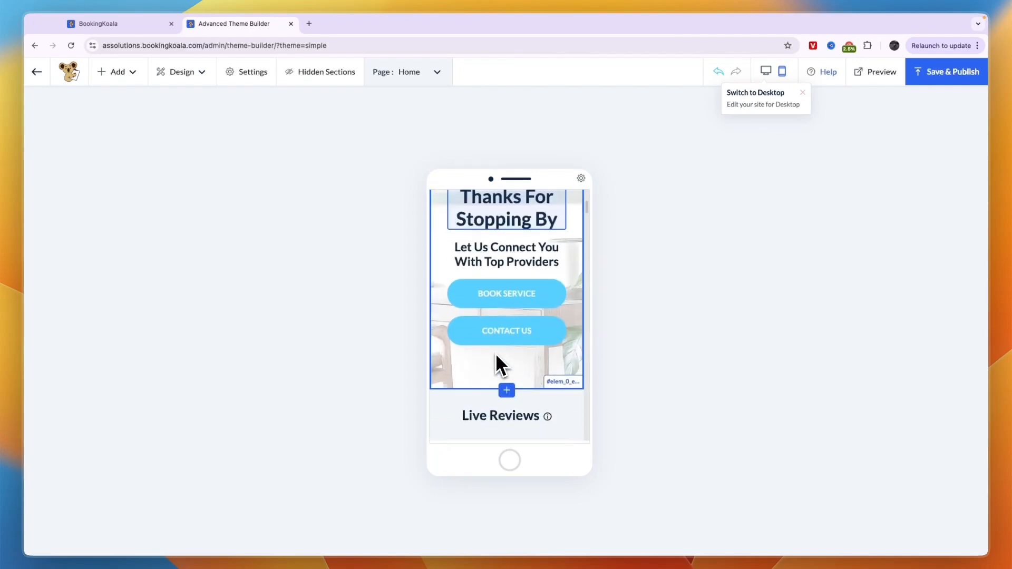
click(766, 72)
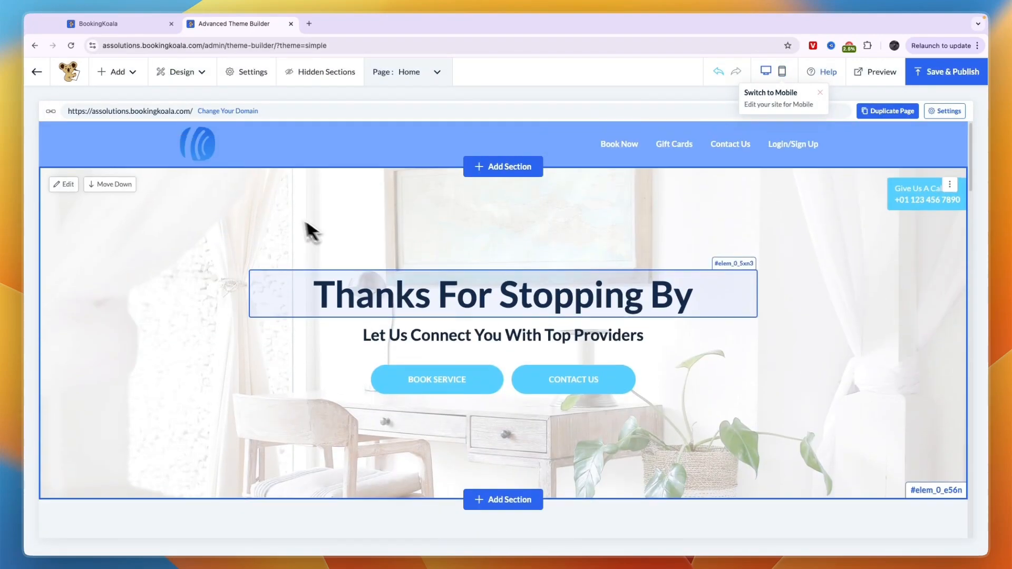
- Check the empty Tracking & Conversion fields in Entire website settings, then close the panel
click(244, 71)
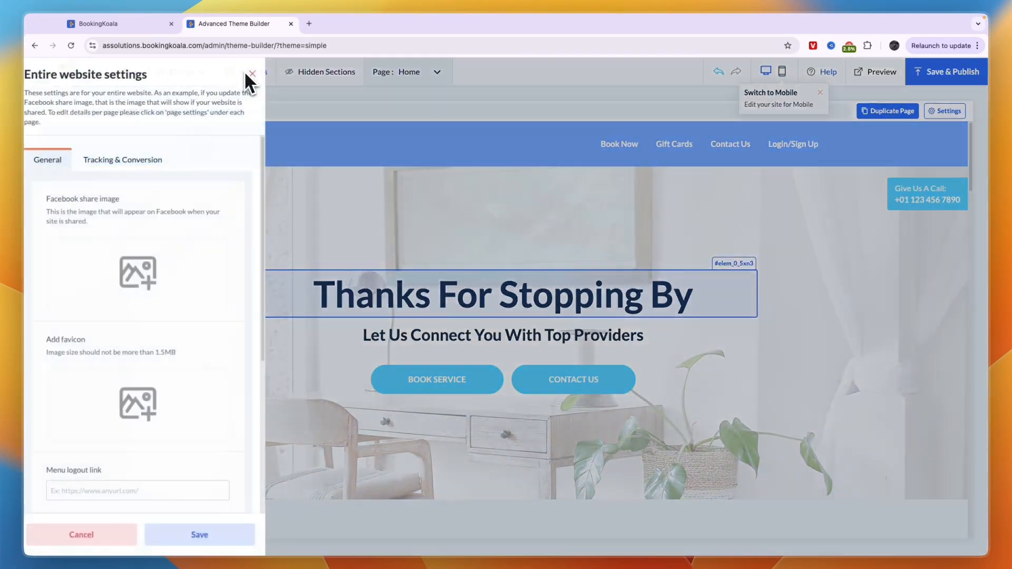
click(125, 162)
scroll(121, 237, down, 2)
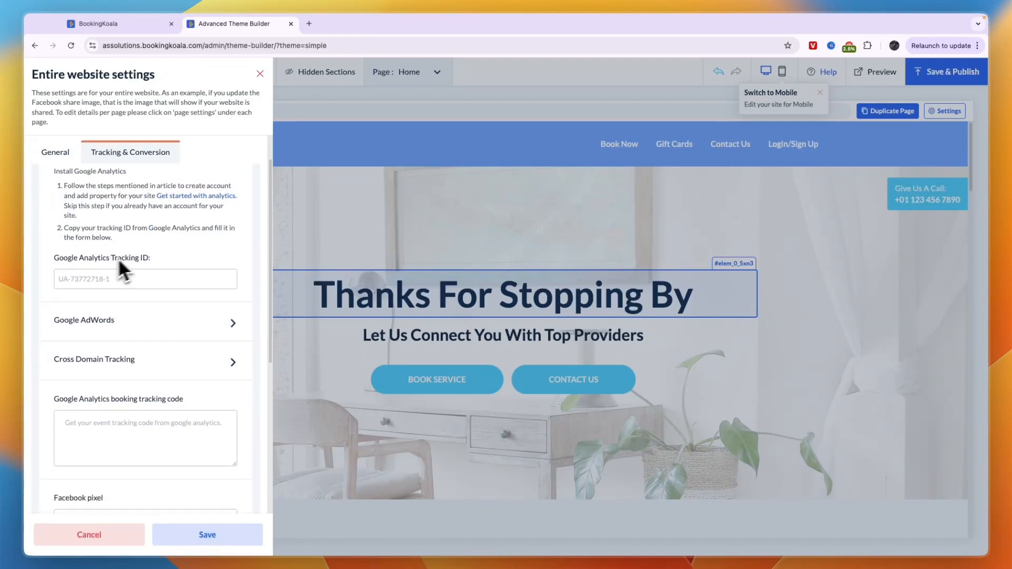
scroll(114, 272, down, 5)
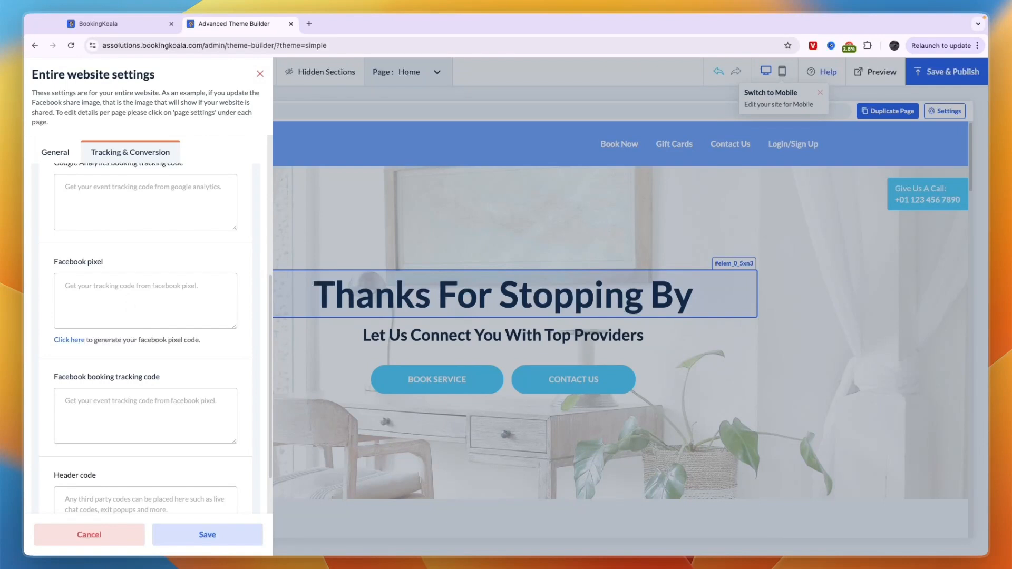
scroll(128, 245, up, 5)
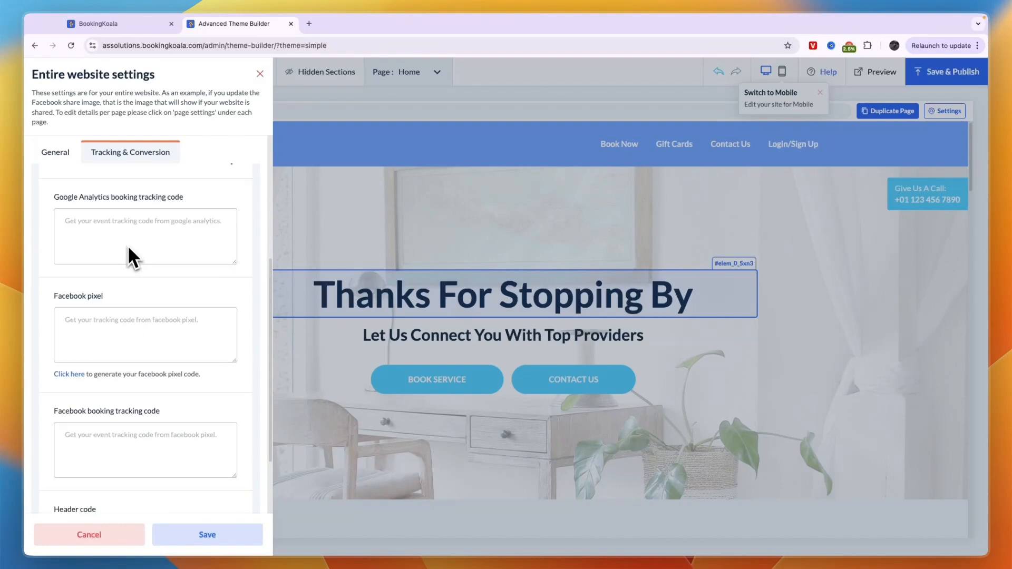
click(356, 260)
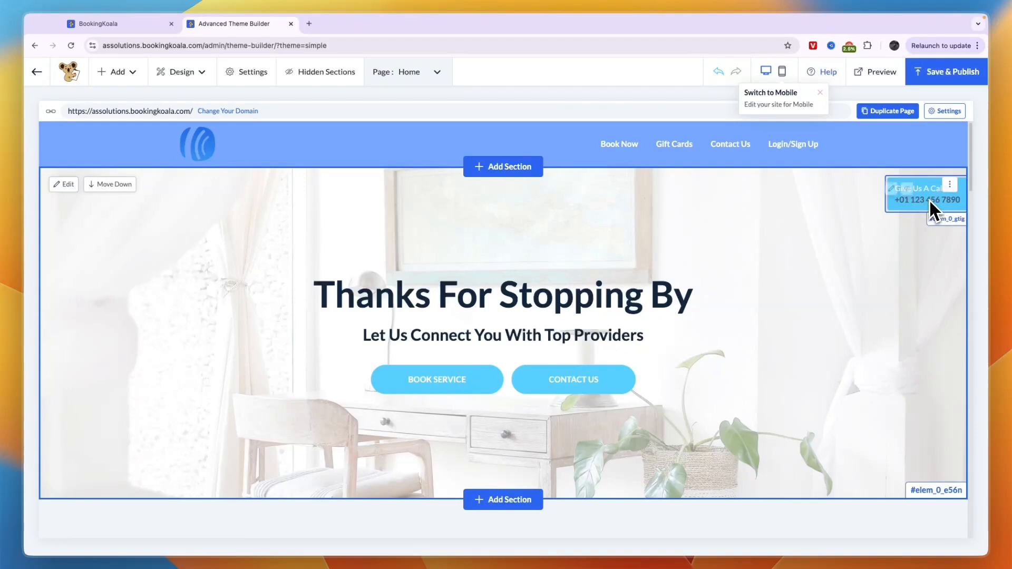
- Open the Give Us A Call element's settings, then close them without changes
mouse_move(916, 197)
click(892, 182)
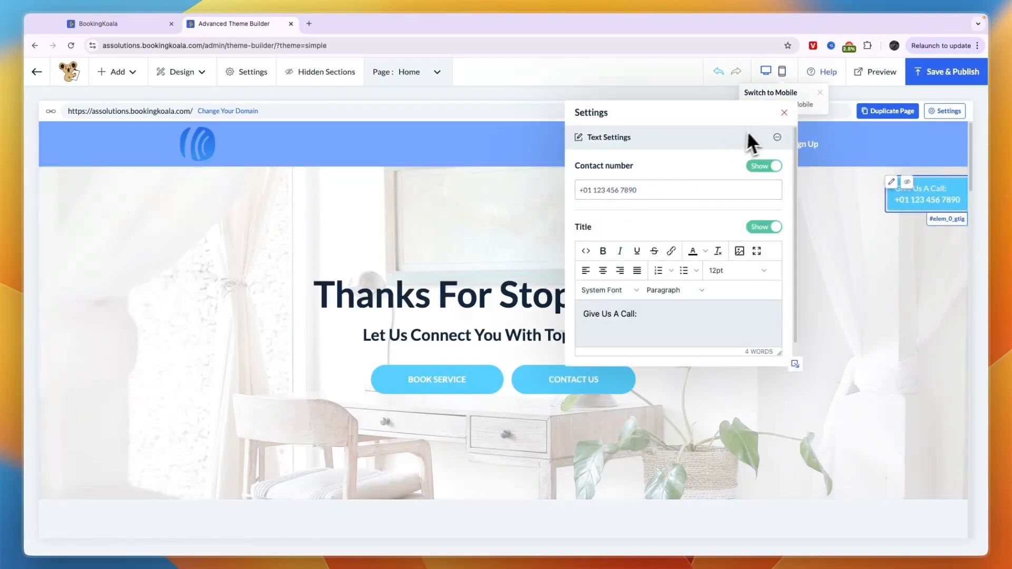
click(784, 112)
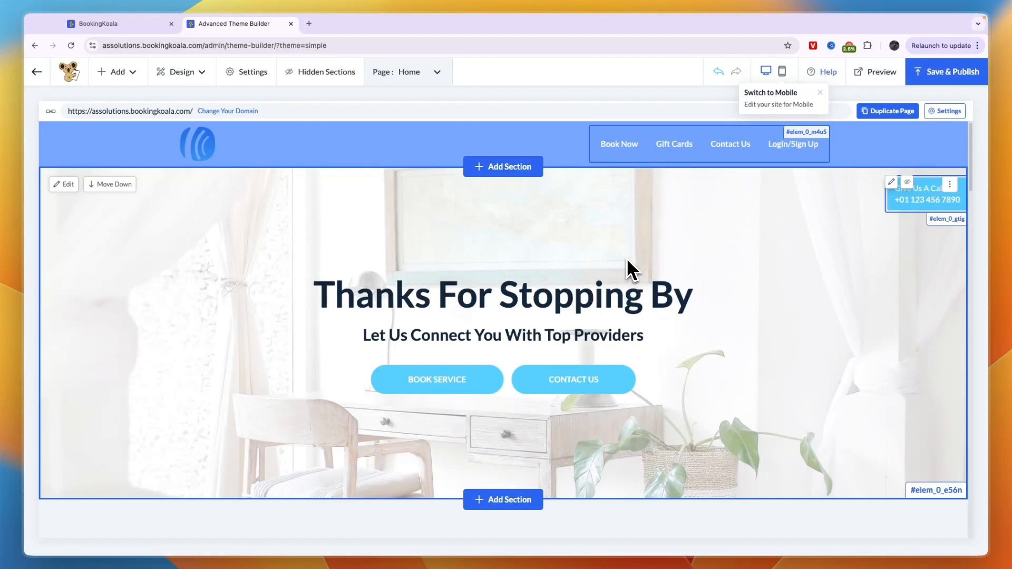
- Scroll through the homepage hero and open the Page: Home dropdown of editable pages
scroll(422, 319, down, 2)
mouse_move(428, 308)
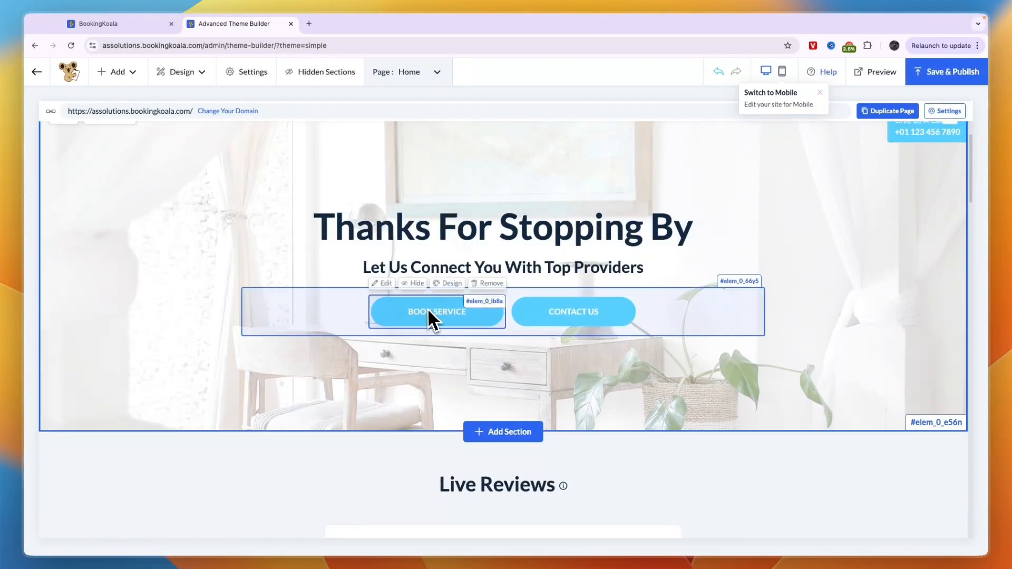
scroll(423, 311, down, 2)
scroll(438, 290, down, 1)
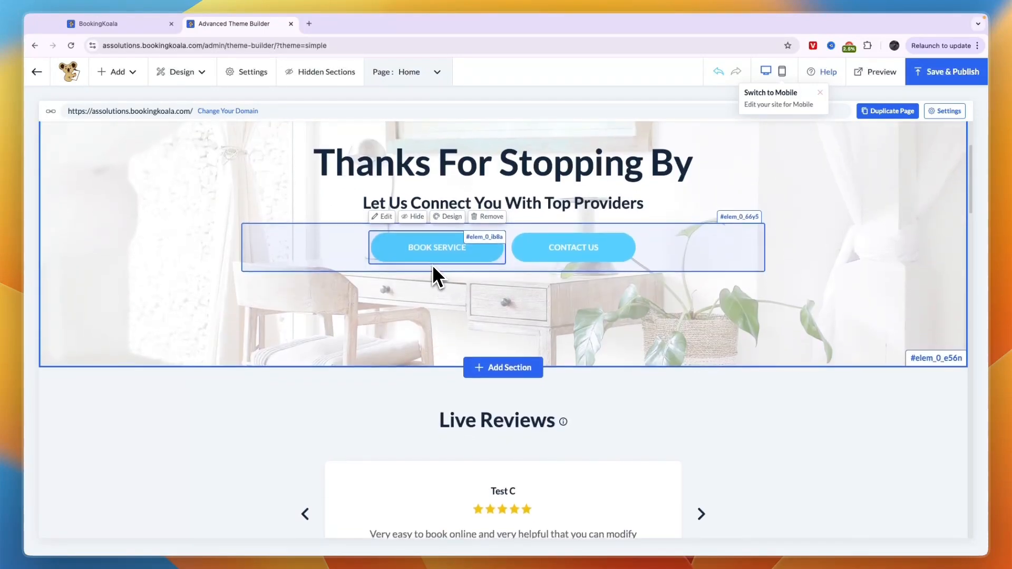
scroll(433, 274, up, 1)
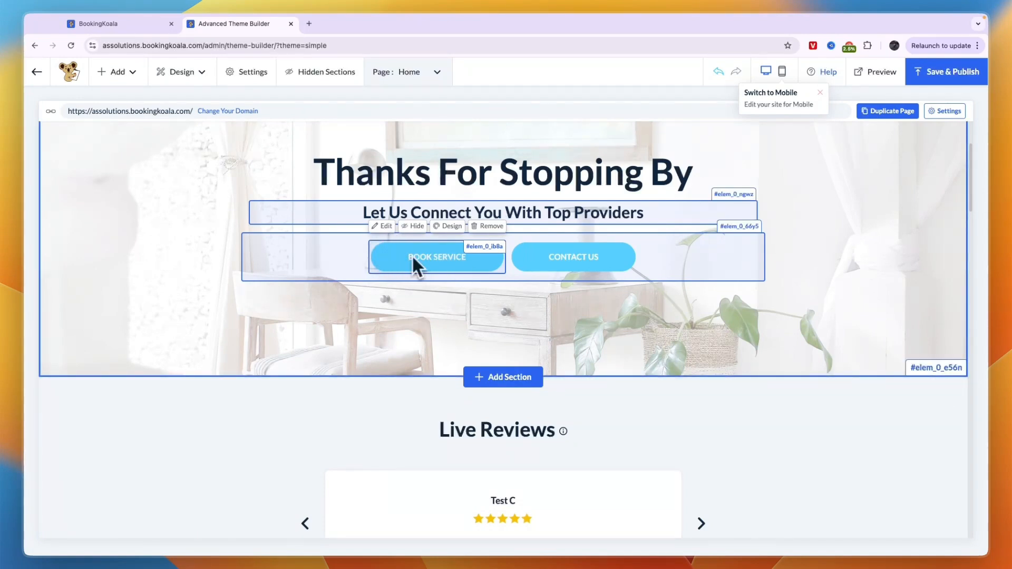
click(413, 79)
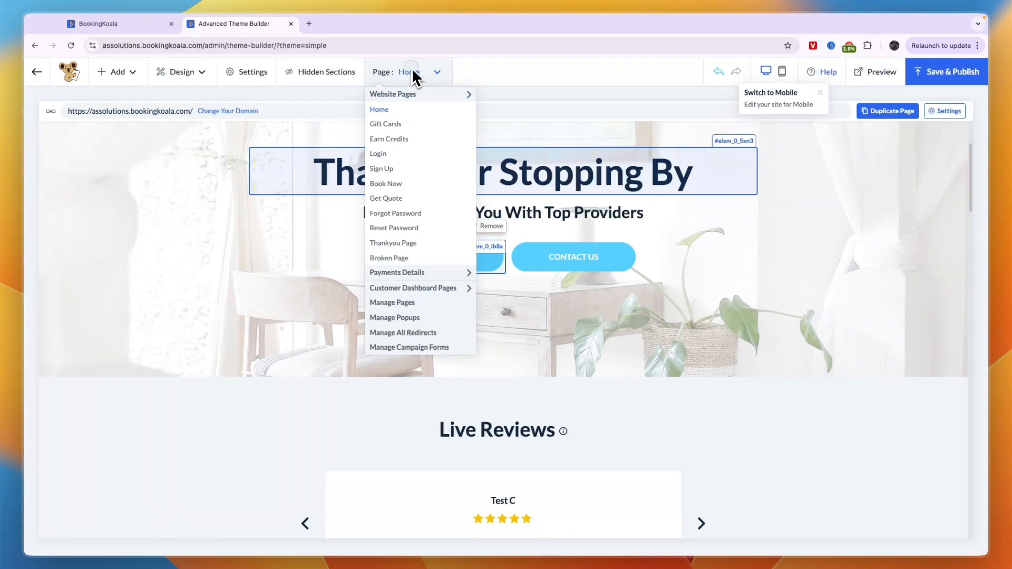
- Switch to the Book Now page and scroll through its Office Cleaning Form 4 sections, then back up
mouse_move(390, 62)
click(387, 185)
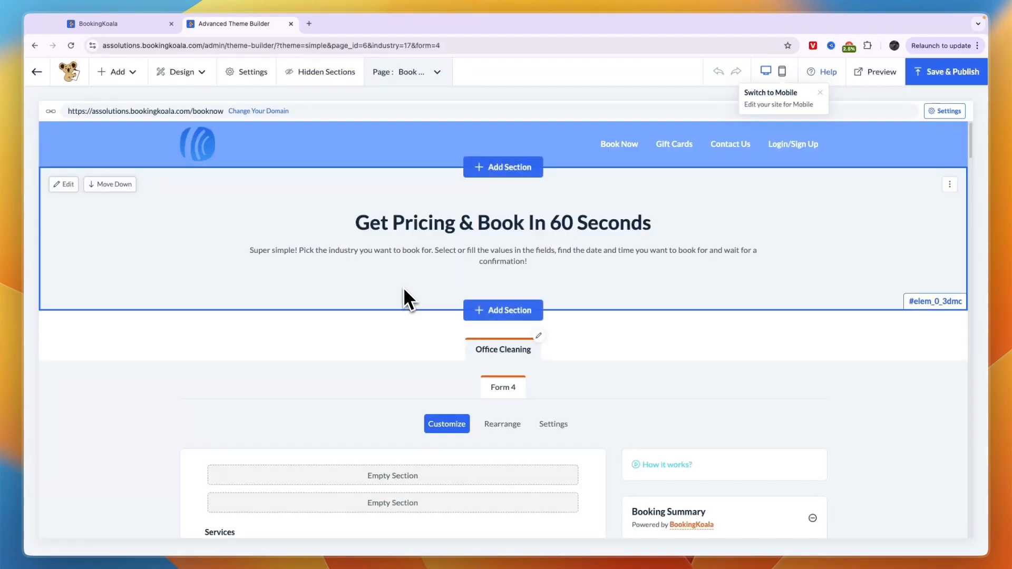
scroll(434, 307, down, 4)
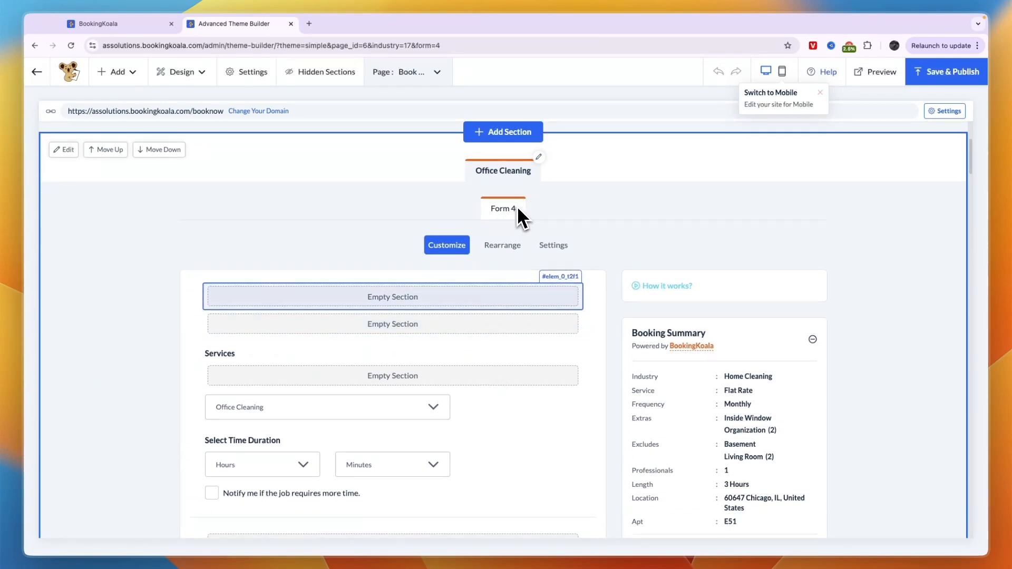
scroll(514, 216, down, 8)
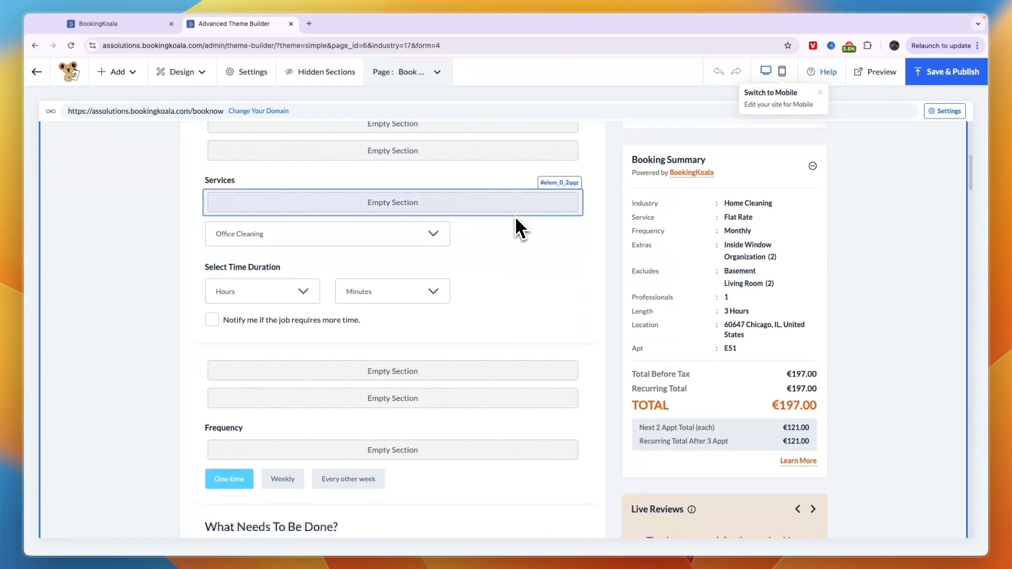
scroll(396, 348, up, 6)
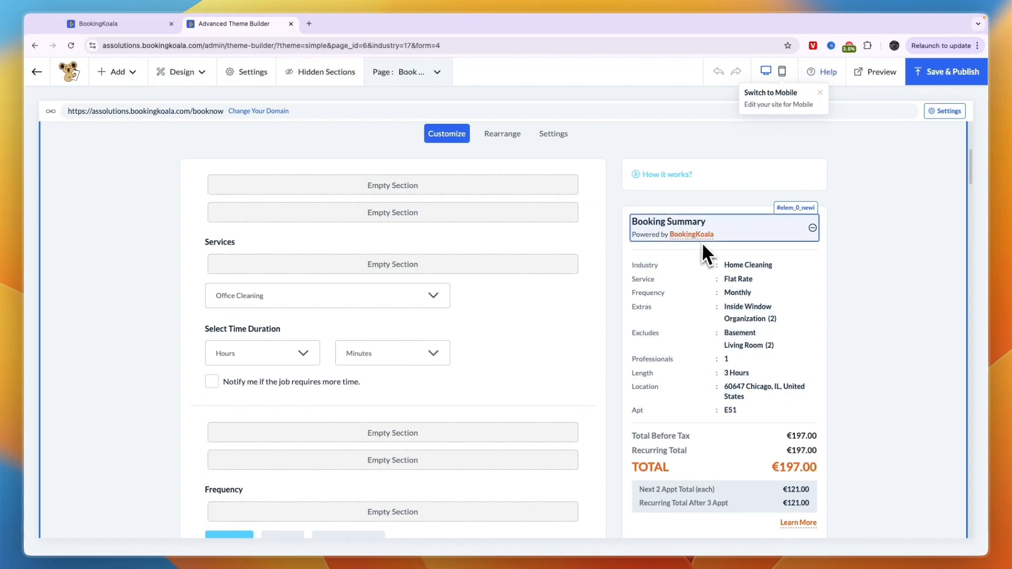
scroll(350, 314, up, 6)
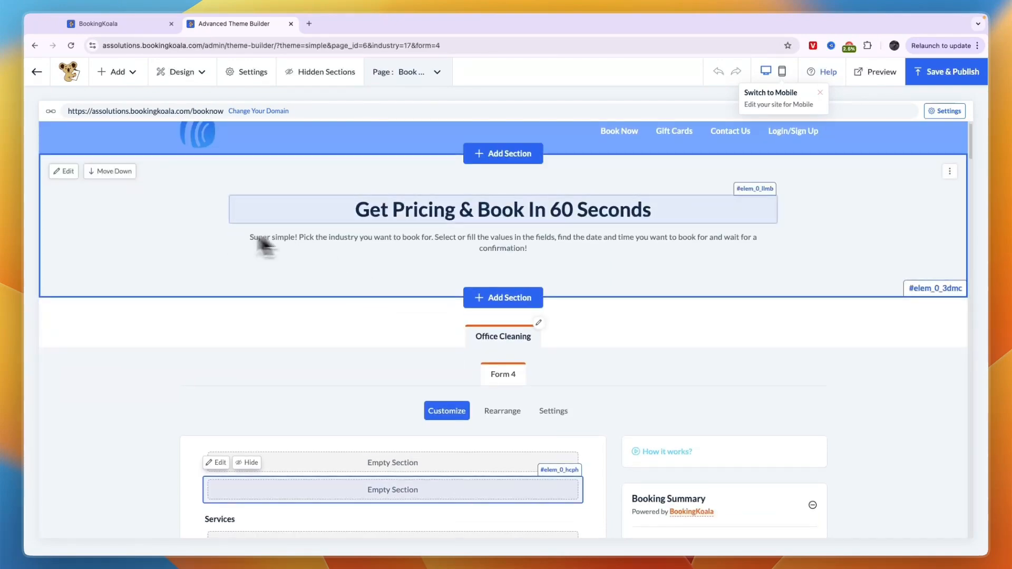
scroll(342, 253, down, 7)
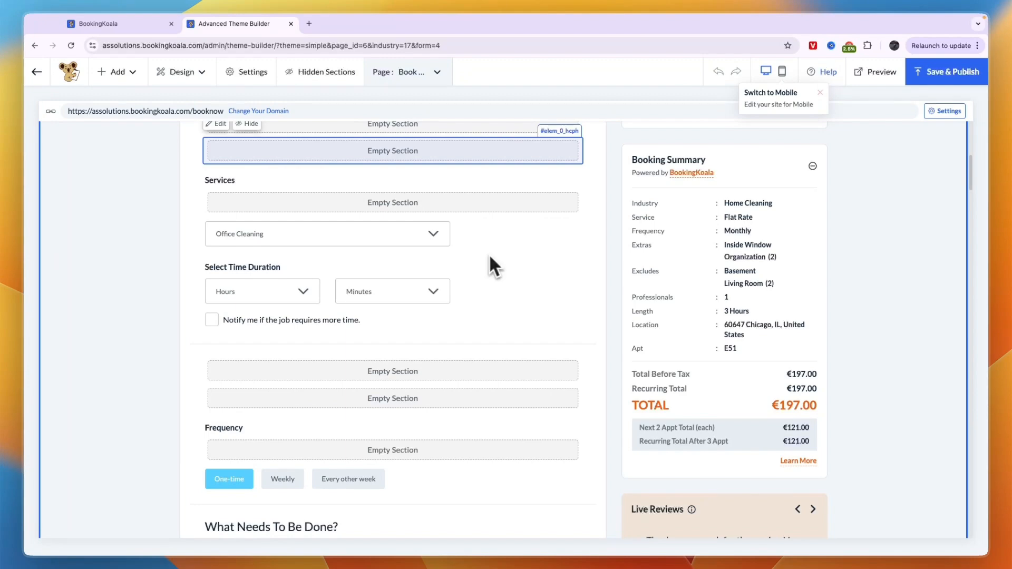
scroll(464, 337, down, 2)
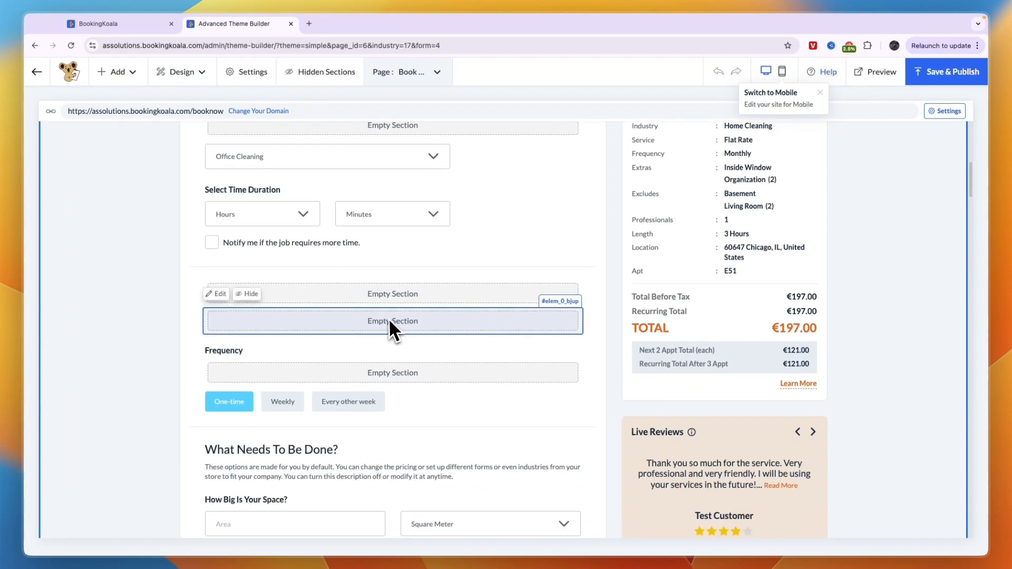
scroll(399, 310, down, 3)
scroll(354, 180, up, 1)
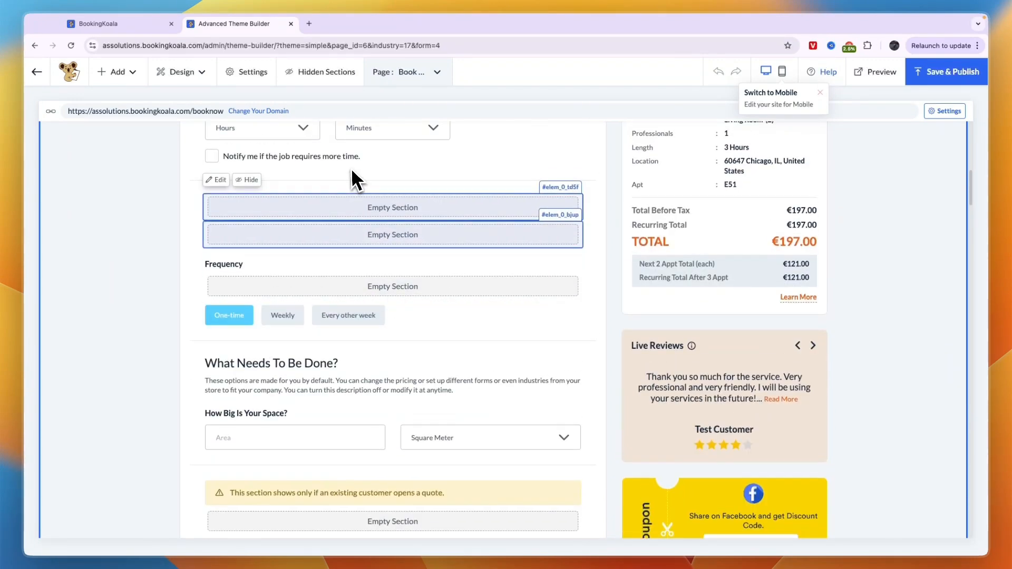
scroll(356, 190, up, 5)
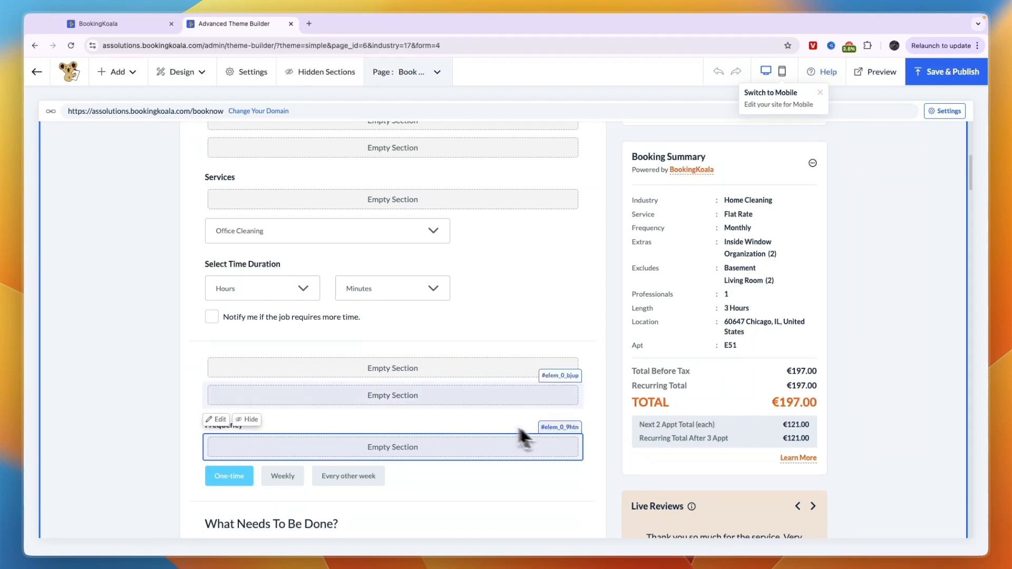
scroll(518, 423, up, 10)
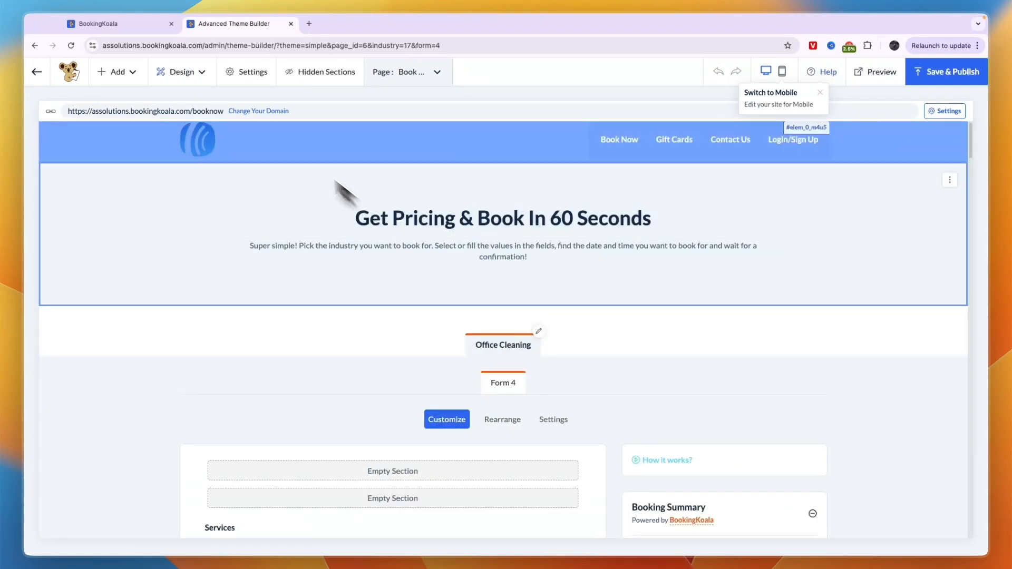
- Back in the admin tab, open Services under Settings > Design Forms & Website
click(122, 25)
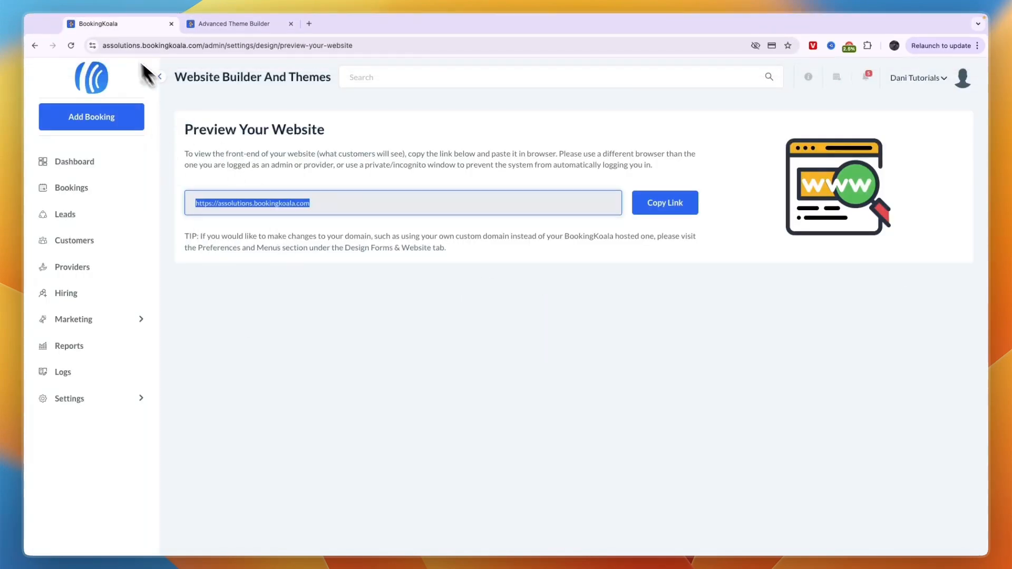
click(104, 398)
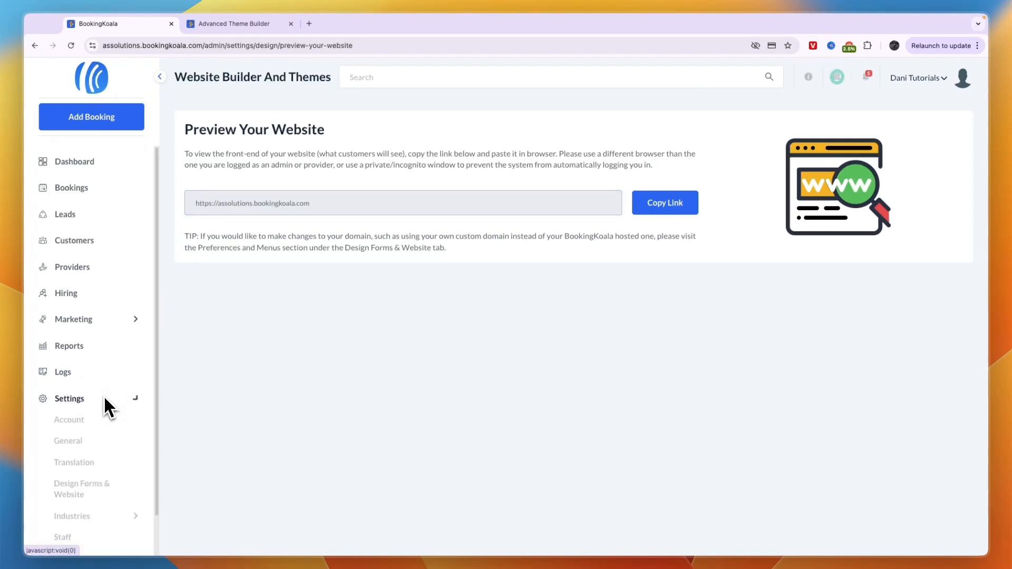
mouse_move(114, 440)
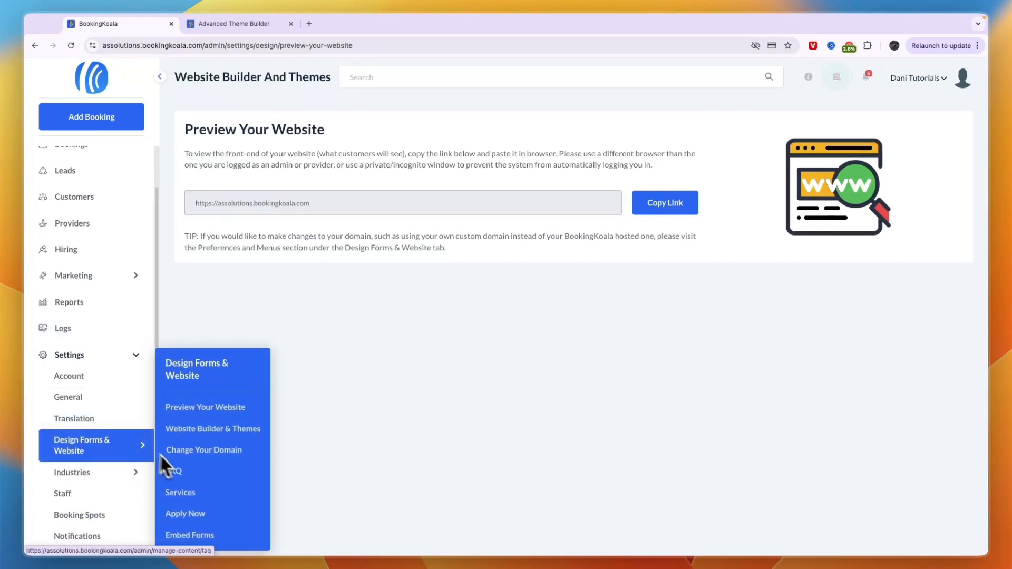
click(184, 493)
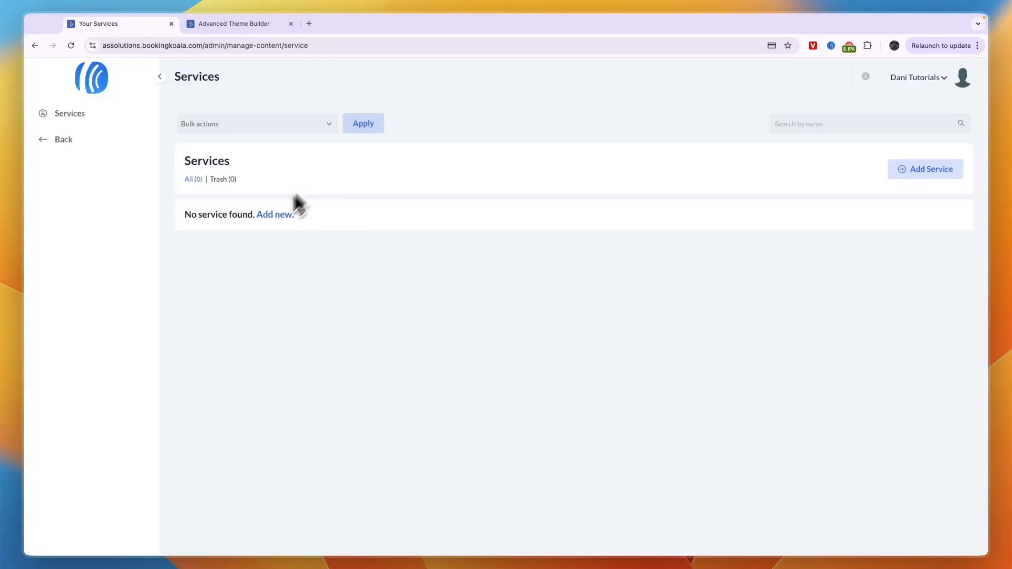
- Start a new service named 'Test' with the description 'Test'
click(920, 169)
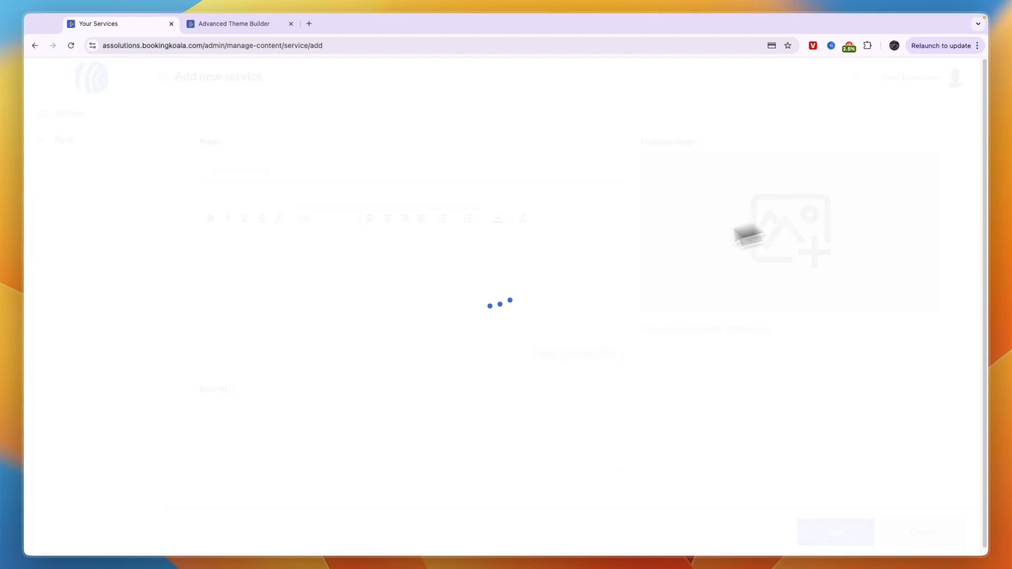
click(297, 165)
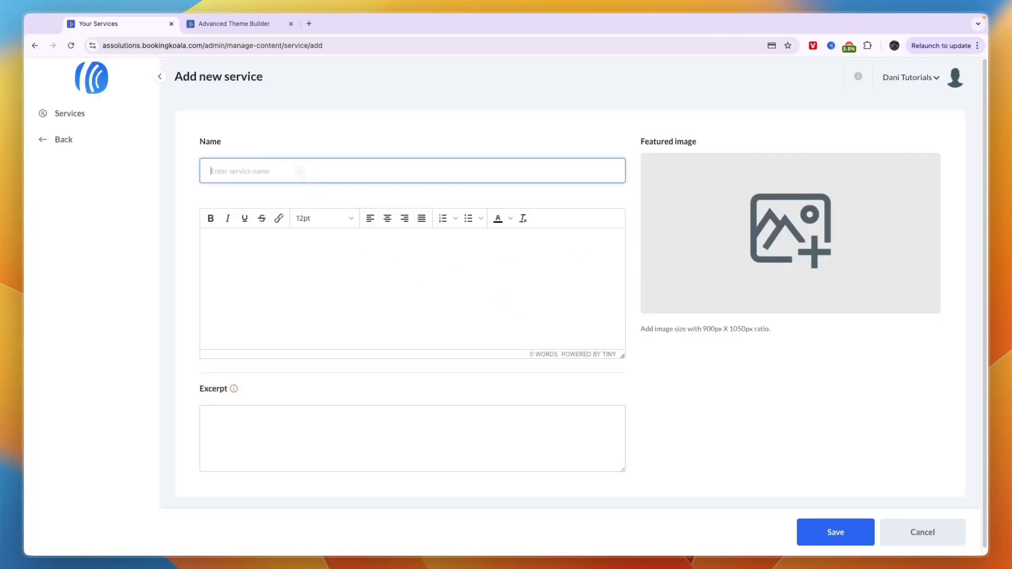
text(Test)
click(290, 269)
text(Test)
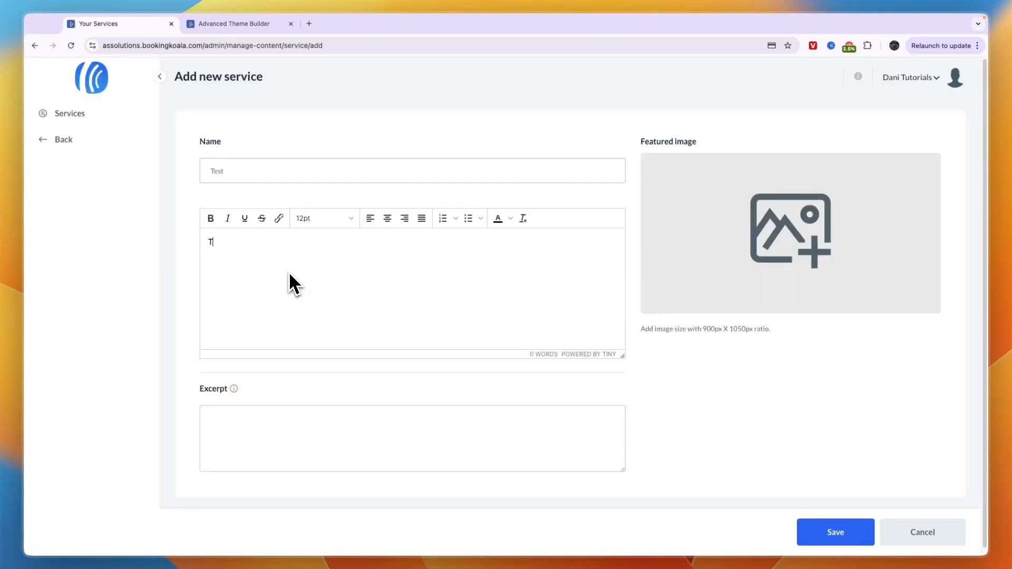
scroll(266, 425, down, 1)
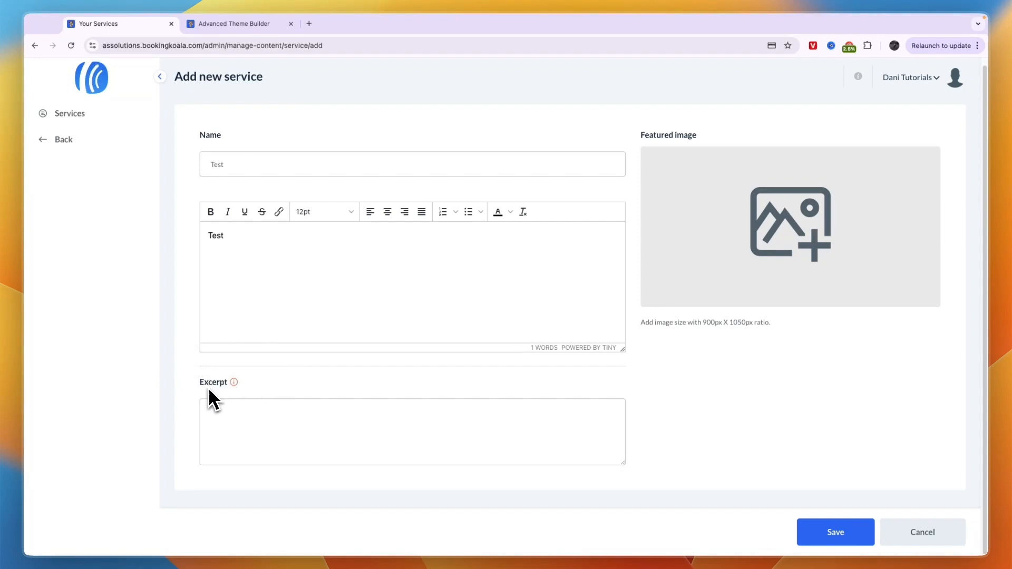
mouse_move(235, 388)
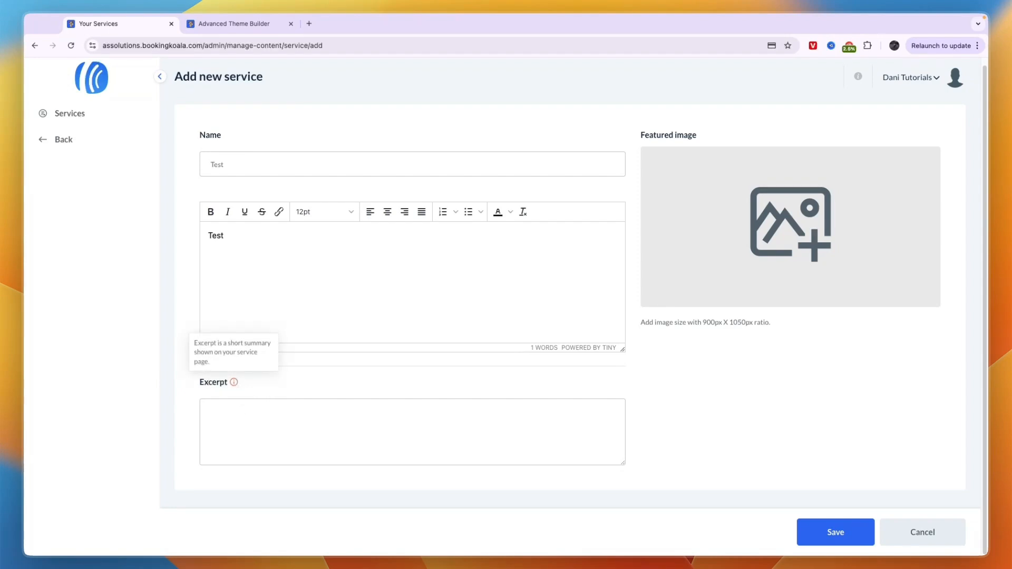
- Dismiss the featured image upload without adding an image and save the Test service
click(771, 182)
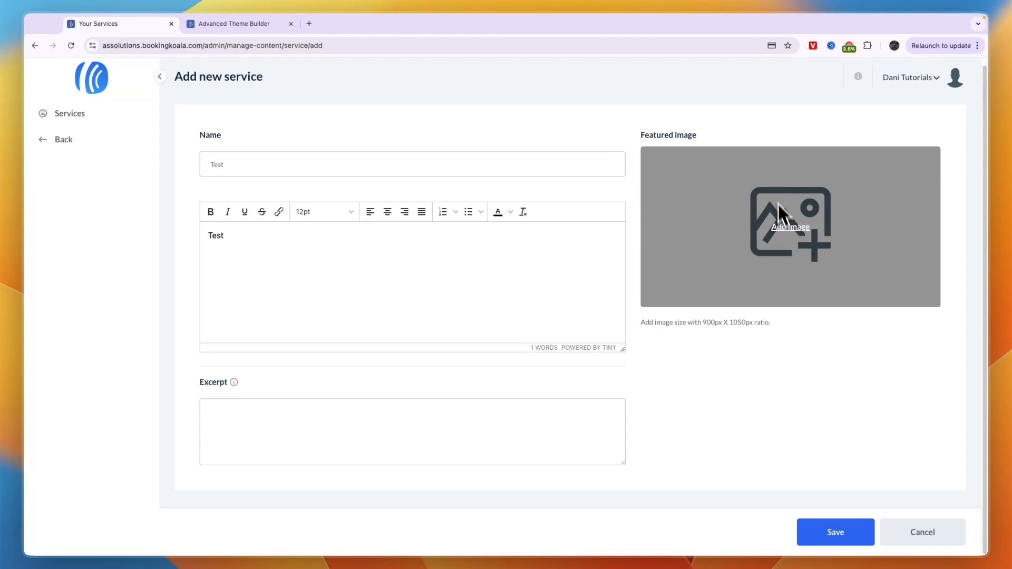
click(791, 230)
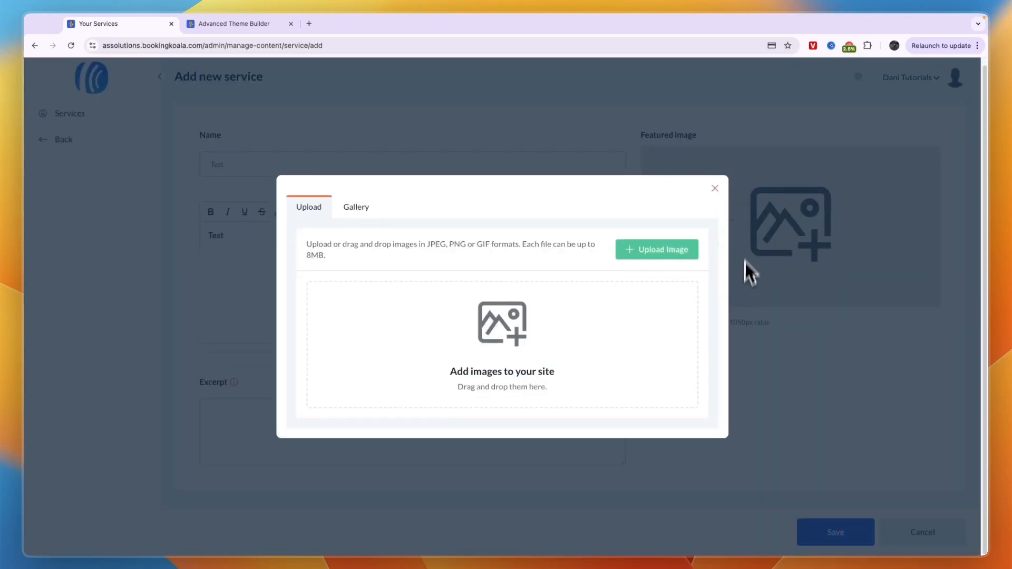
click(715, 189)
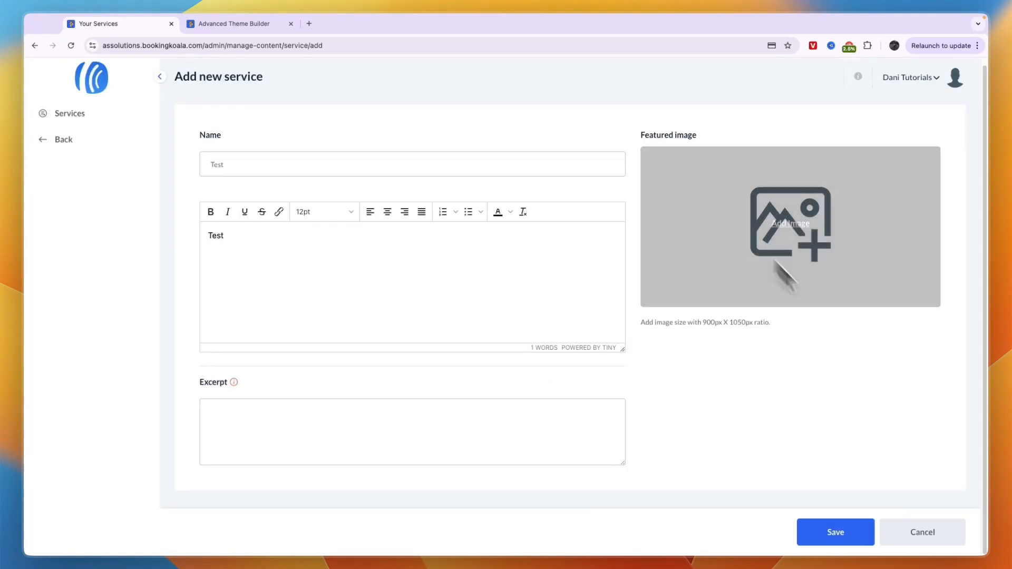
click(812, 531)
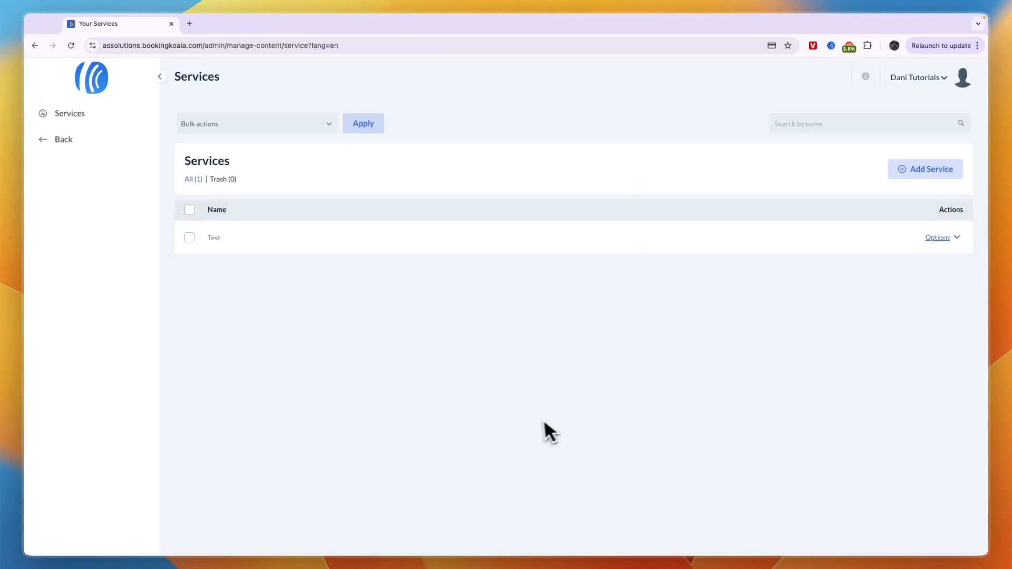
- Start another service, then hide the side panel and return to the Dashboard
click(917, 172)
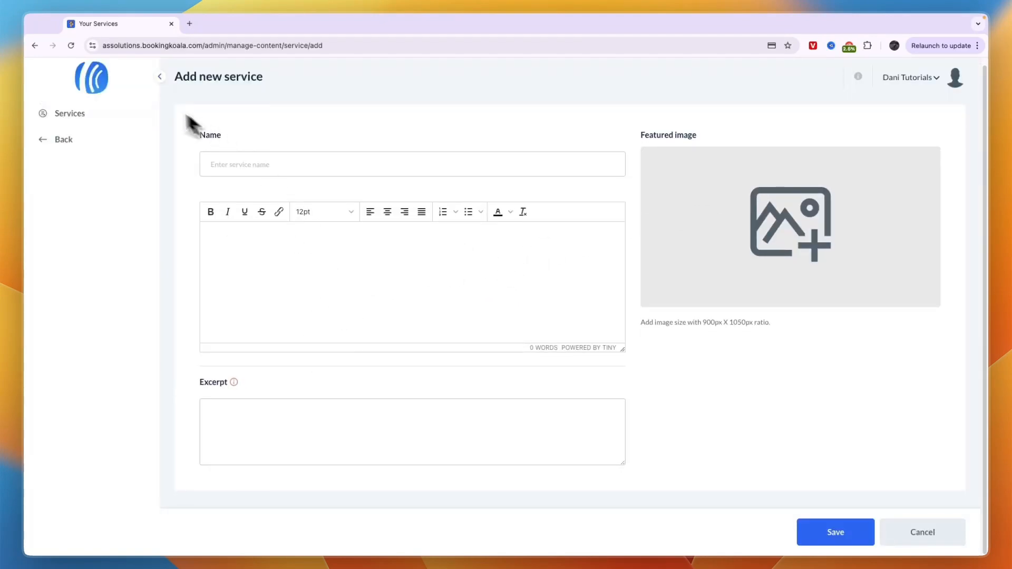
click(160, 76)
click(39, 122)
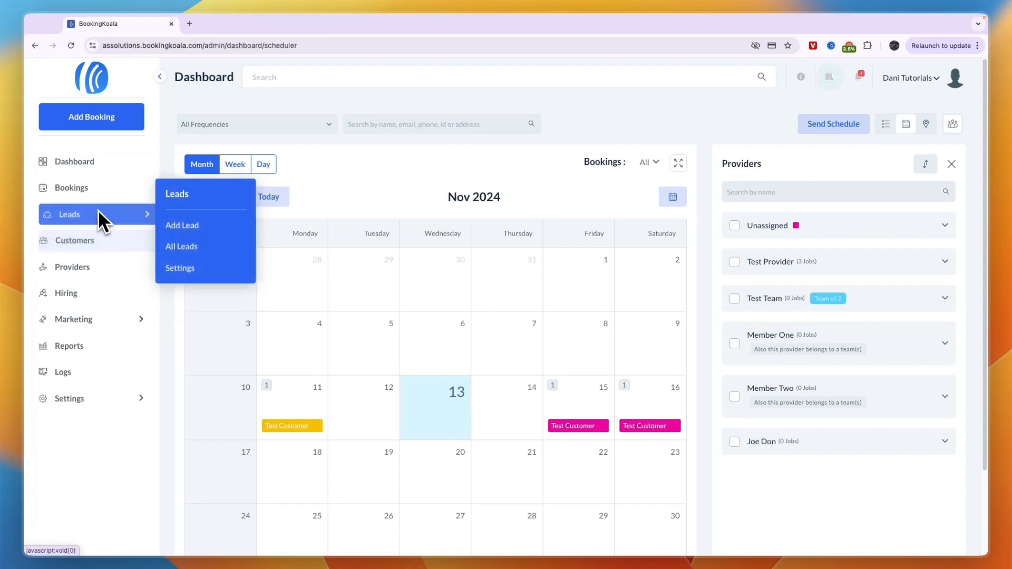
click(72, 295)
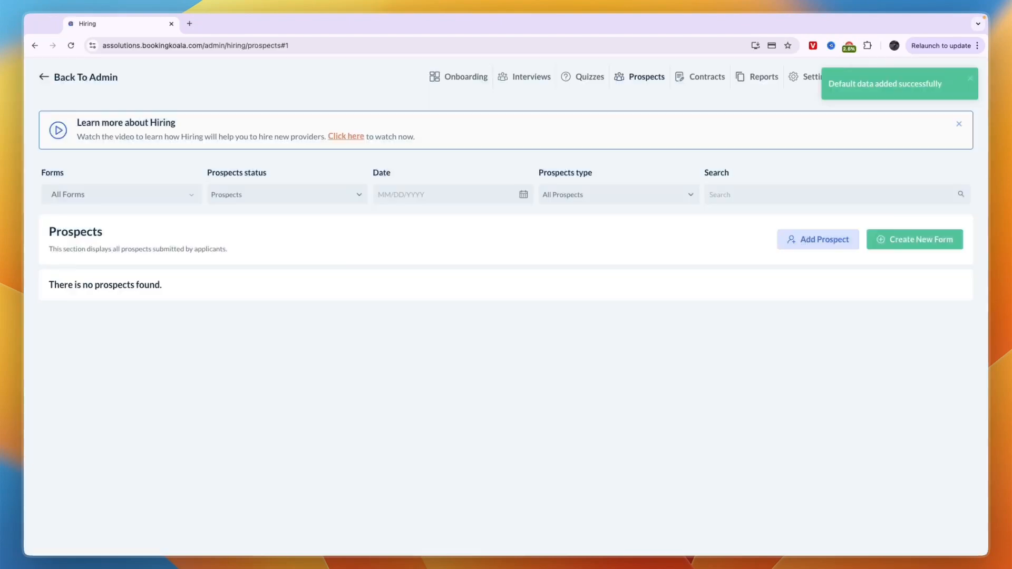
click(934, 238)
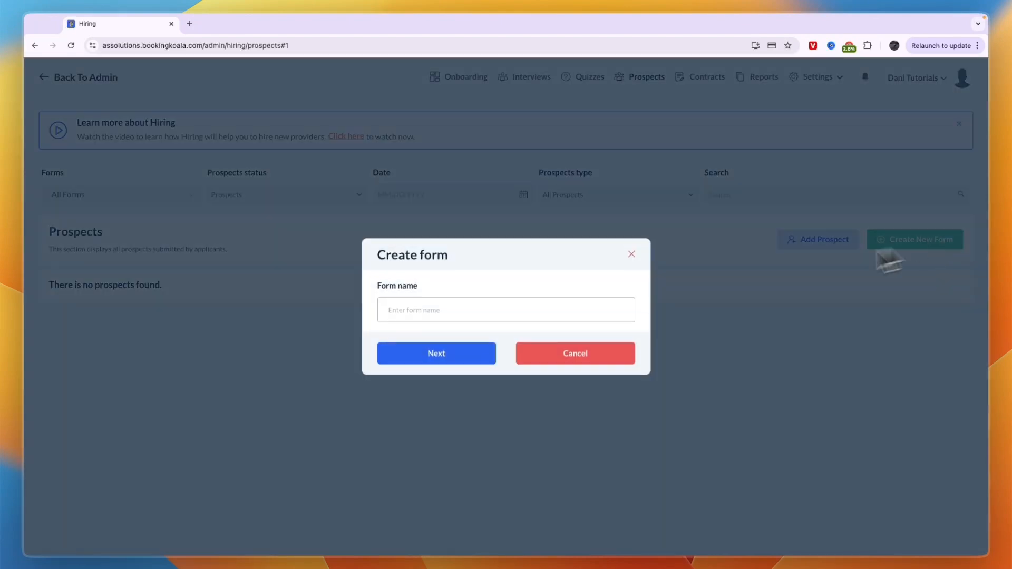
click(482, 312)
click(634, 261)
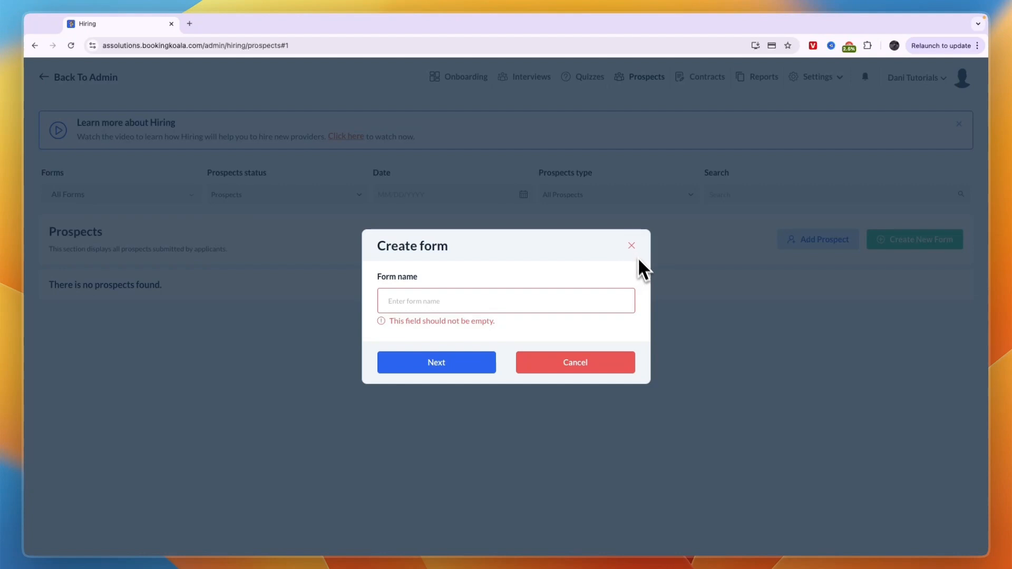
click(631, 245)
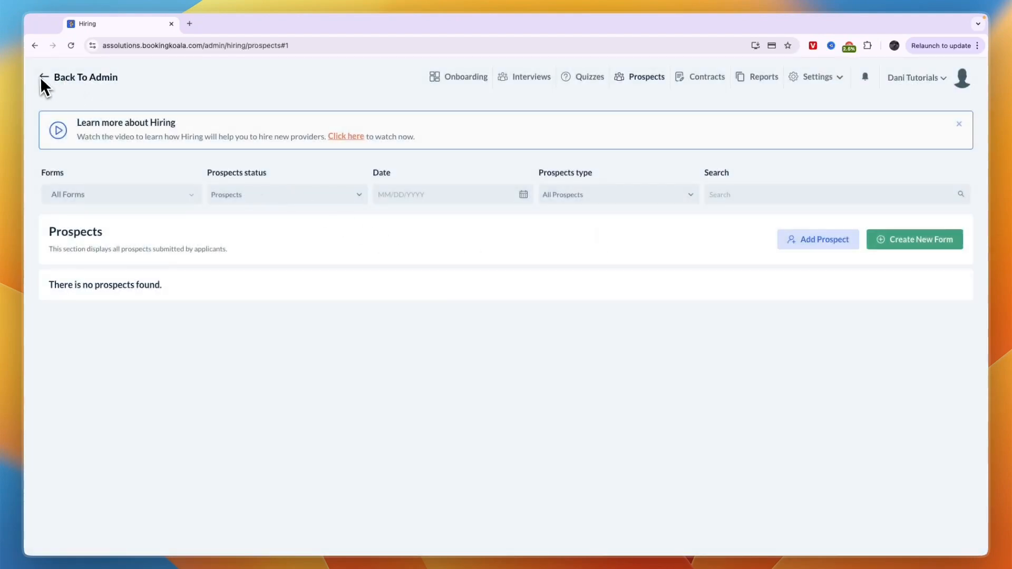
click(42, 78)
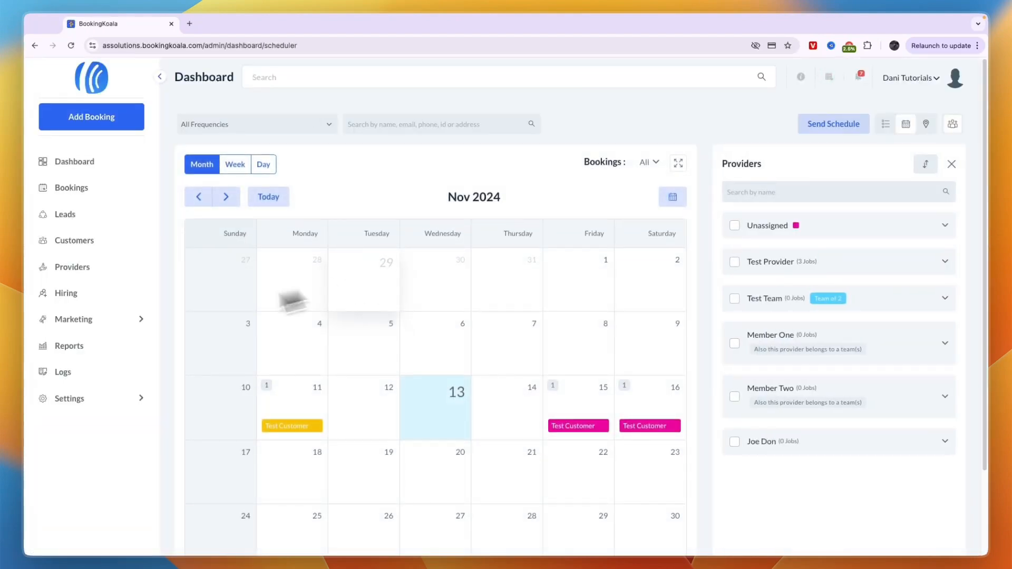
scroll(293, 301, down, 3)
mouse_move(100, 375)
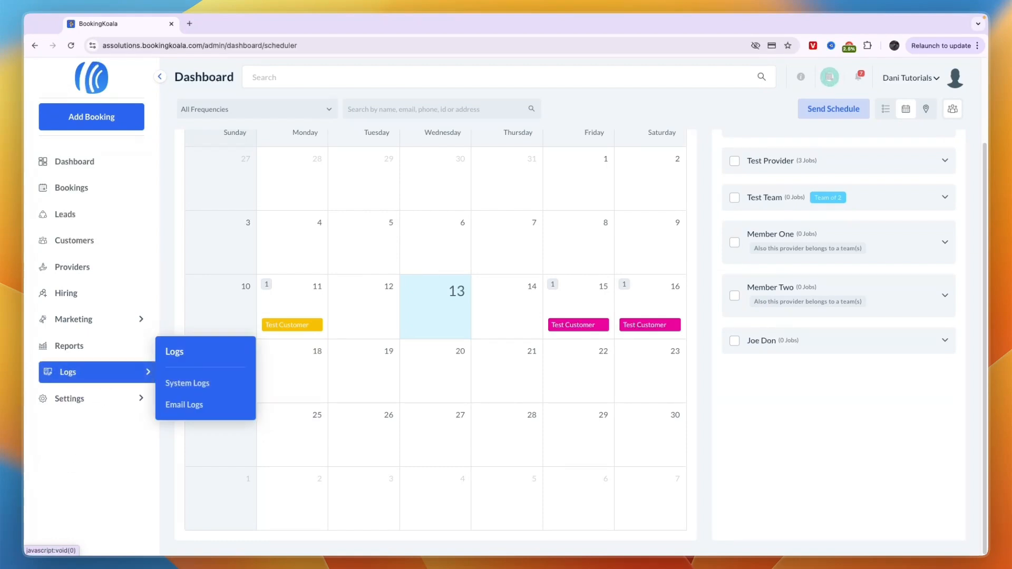
click(809, 78)
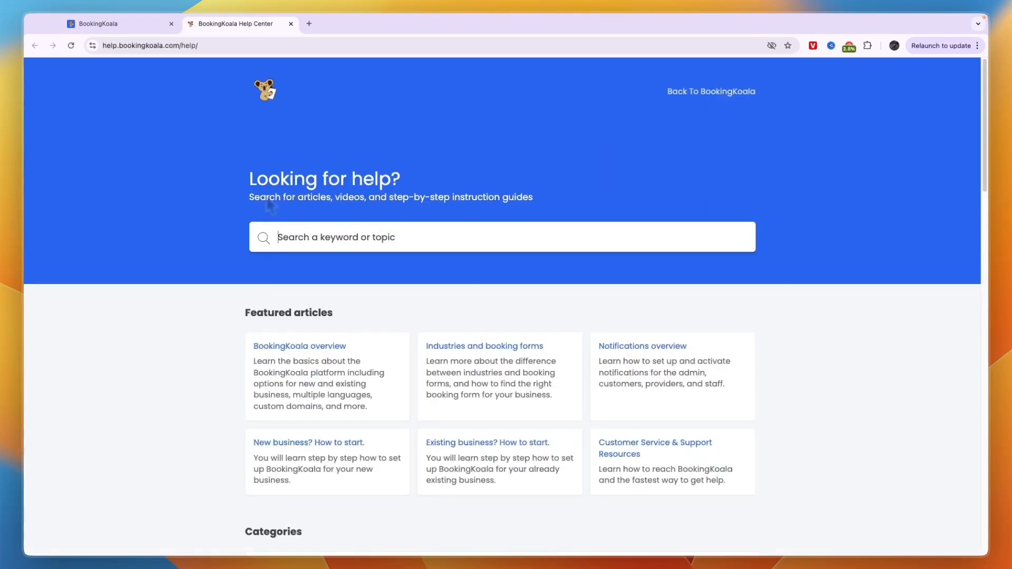
scroll(266, 211, down, 7)
scroll(248, 199, down, 18)
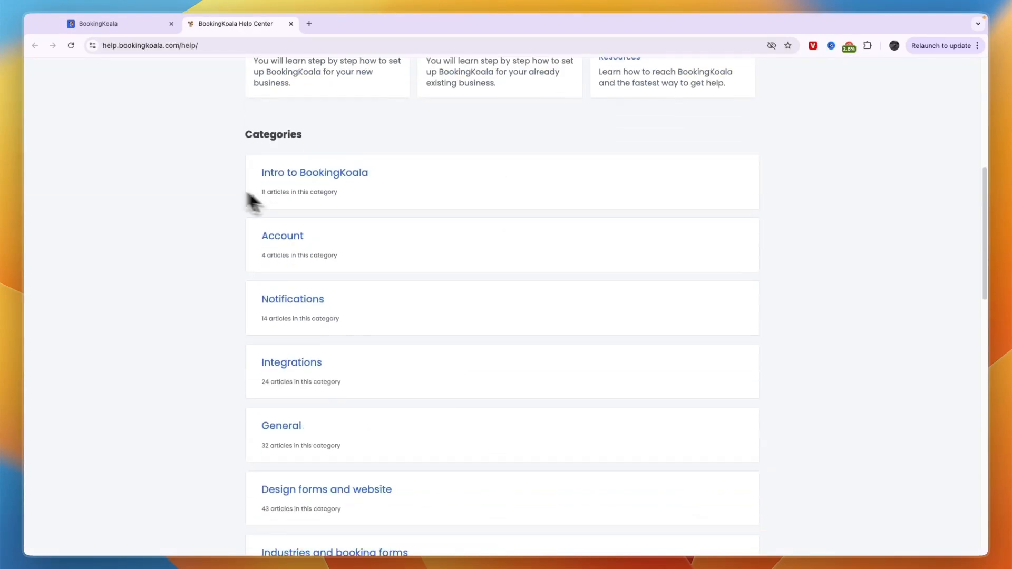
scroll(288, 171, down, 1)
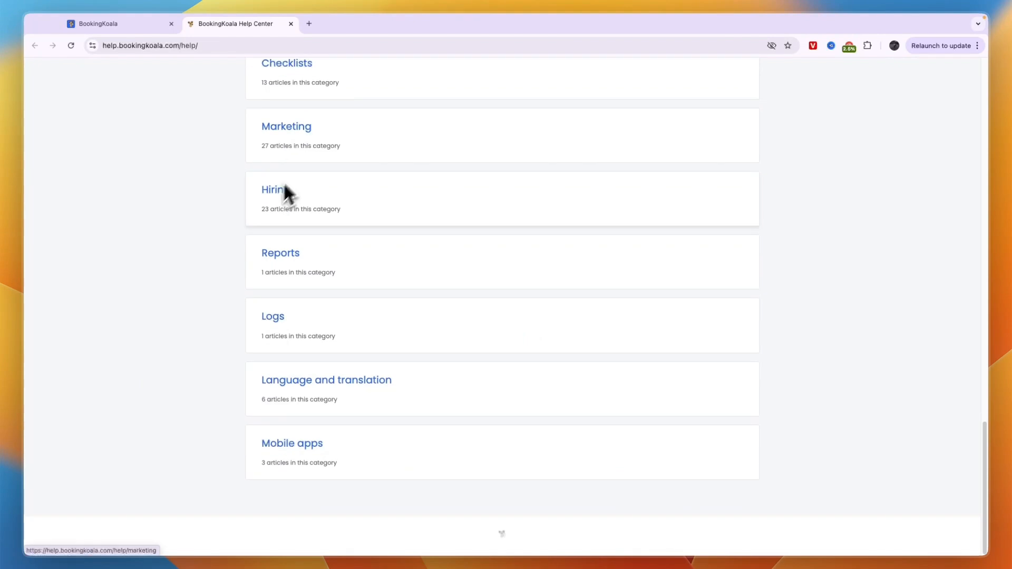
scroll(284, 181, up, 10)
click(291, 24)
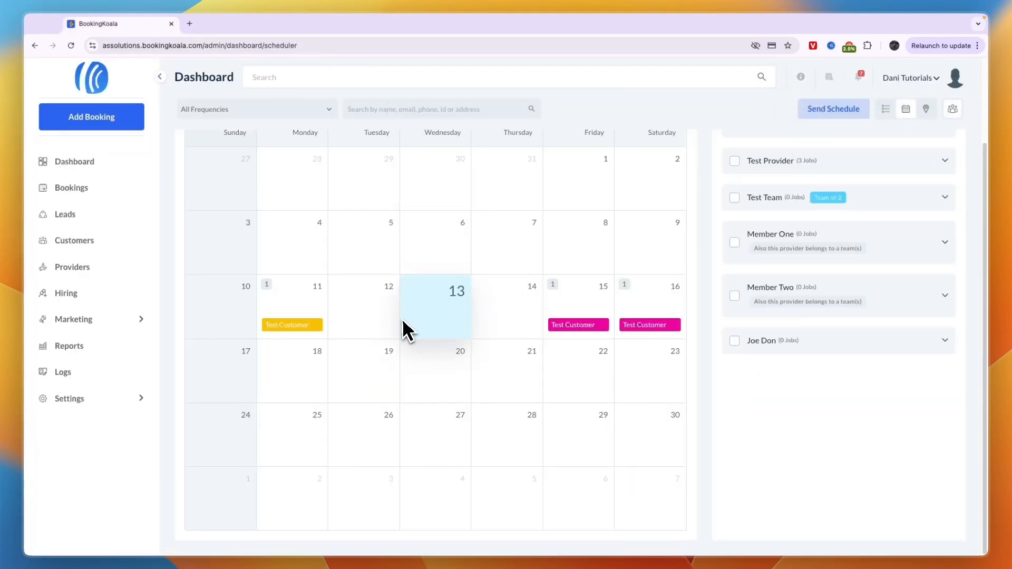
- Check the profile options and checklist, opening then closing the Flush test data window
click(952, 87)
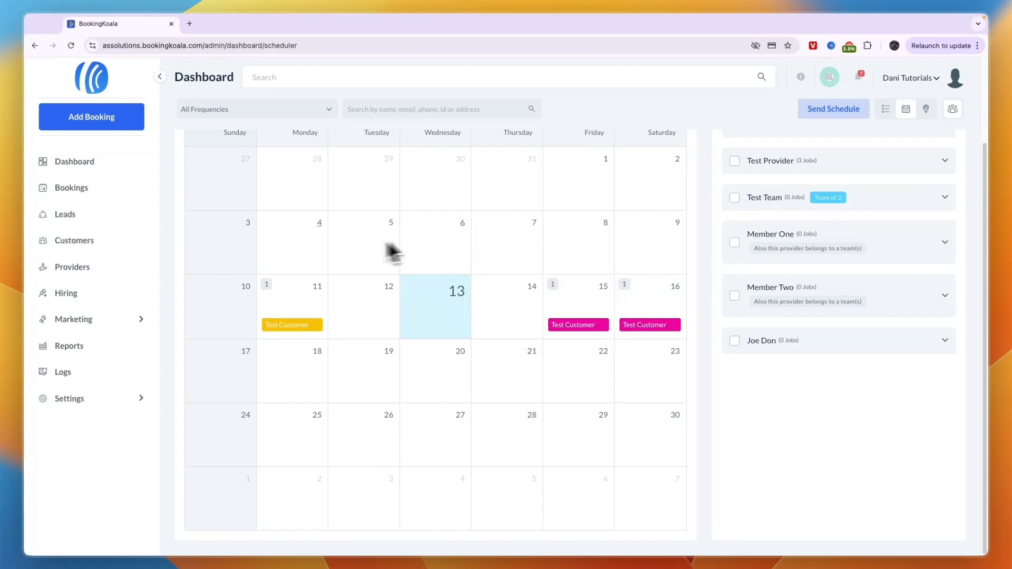
click(829, 79)
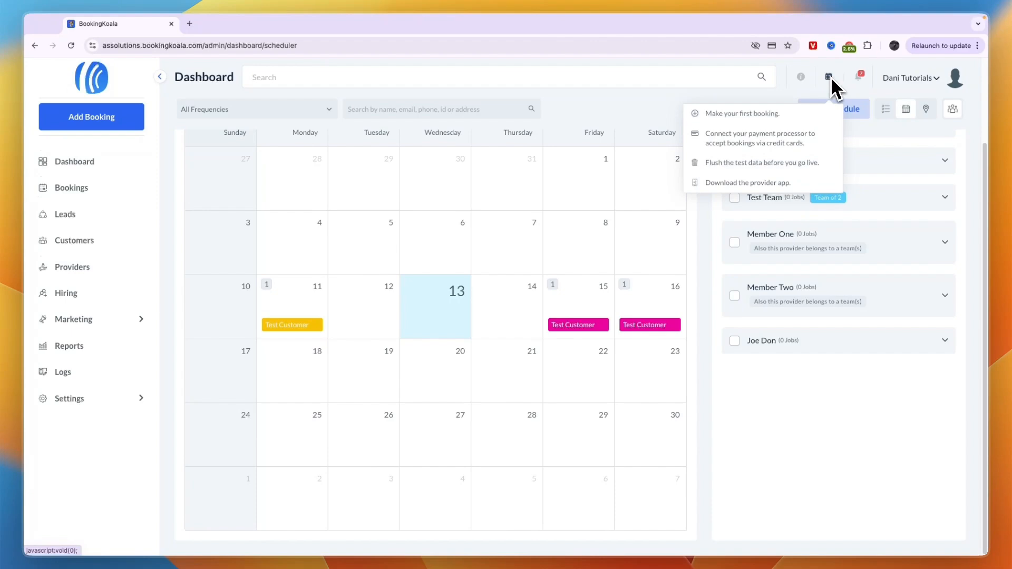
click(779, 164)
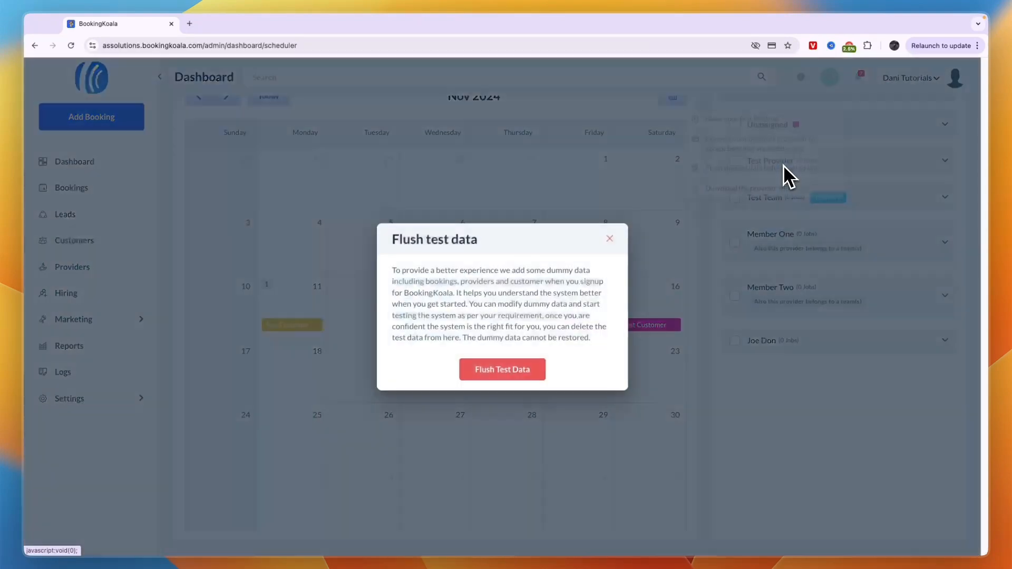
click(608, 240)
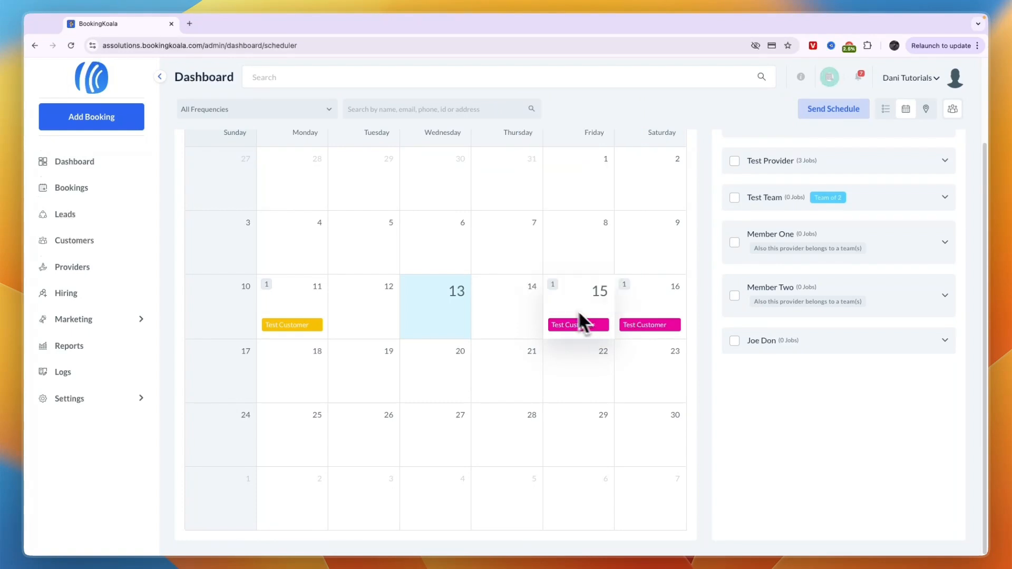
- Choose Flush the test data from the checklist, run Flush Test Data, and confirm with Yes
click(831, 79)
click(749, 168)
click(501, 368)
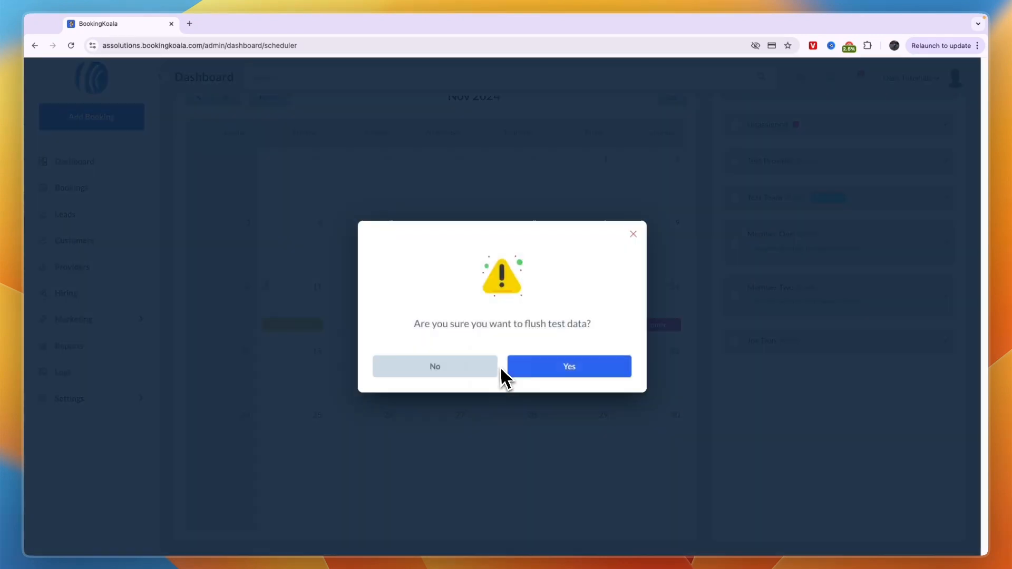
click(575, 371)
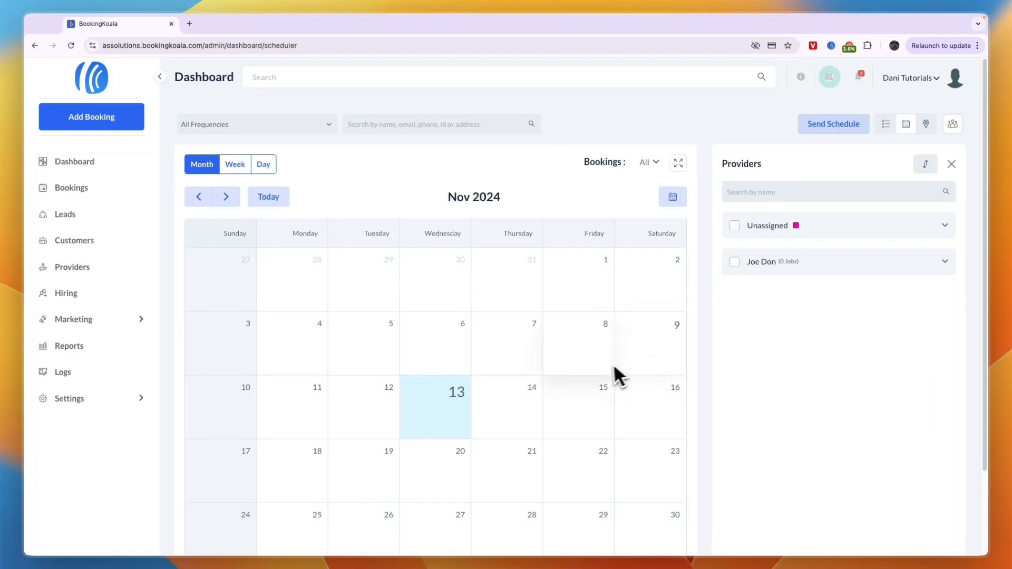
- Go to Bookings > Upcoming Bookings and scroll its empty November 2024 calendar
scroll(458, 355, down, 3)
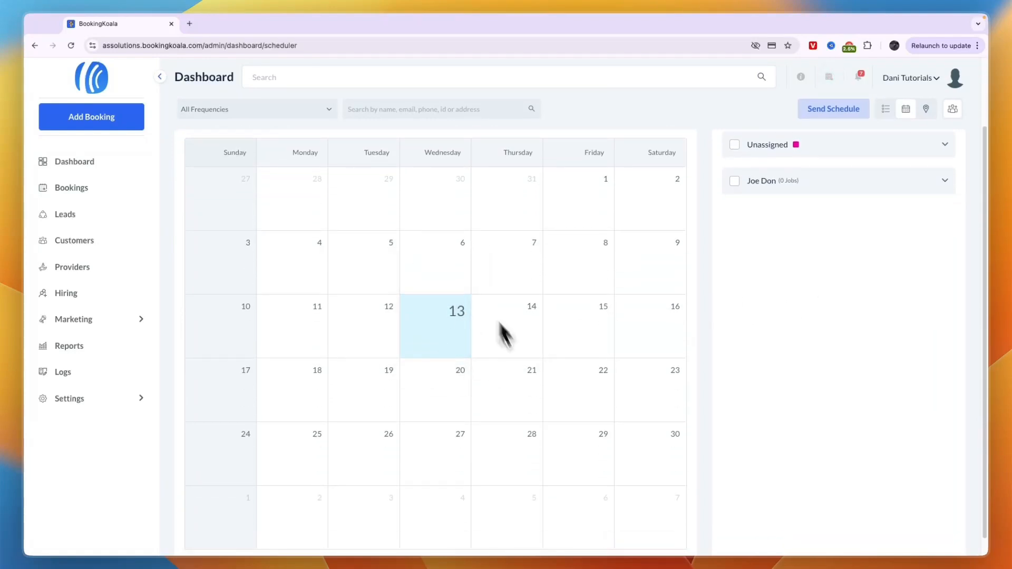
mouse_move(106, 194)
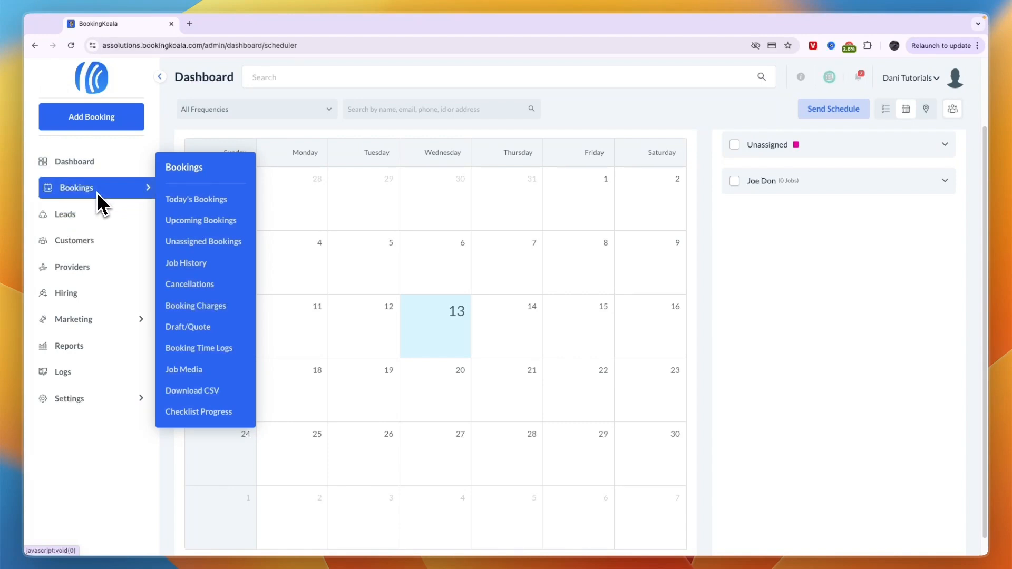
click(193, 222)
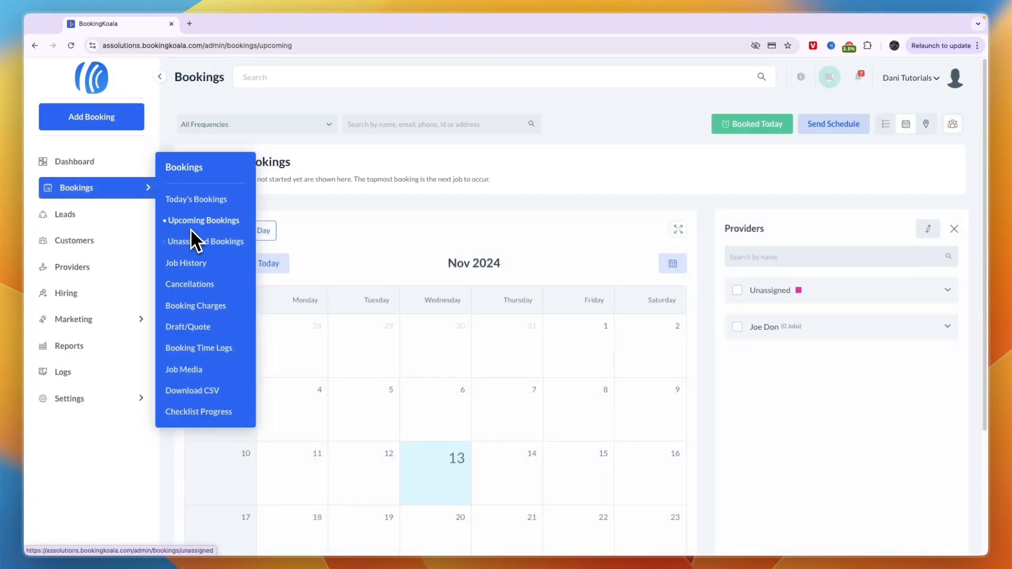
scroll(854, 310, down, 3)
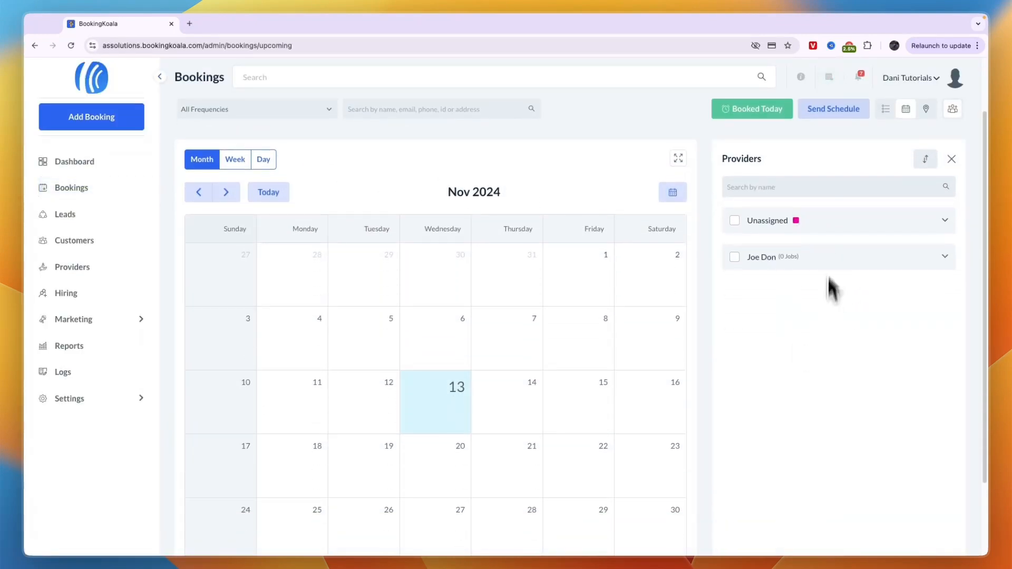